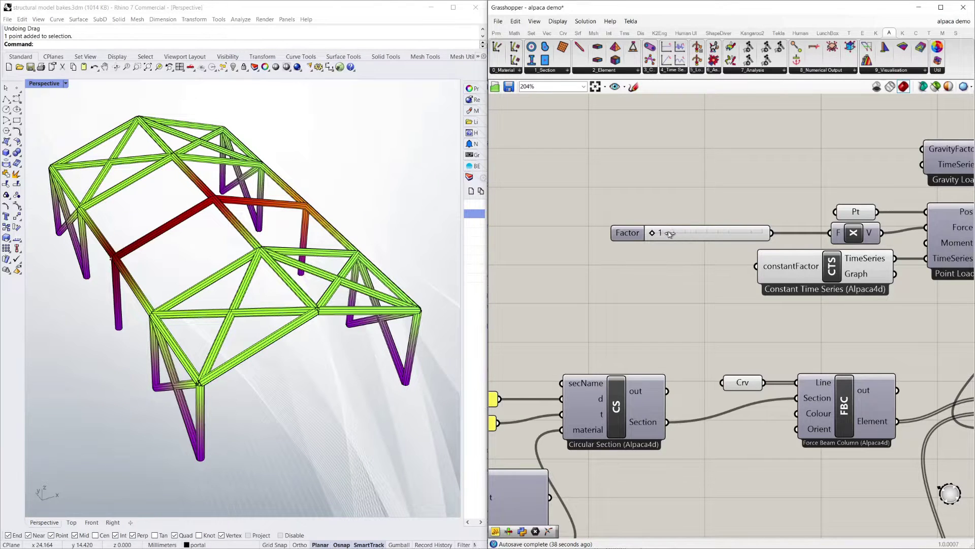
# Raise the point load's Factor slider to 10 and bring it back down near its minimum.
pyautogui.moveTo(669, 234); pyautogui.dragTo(758, 233)
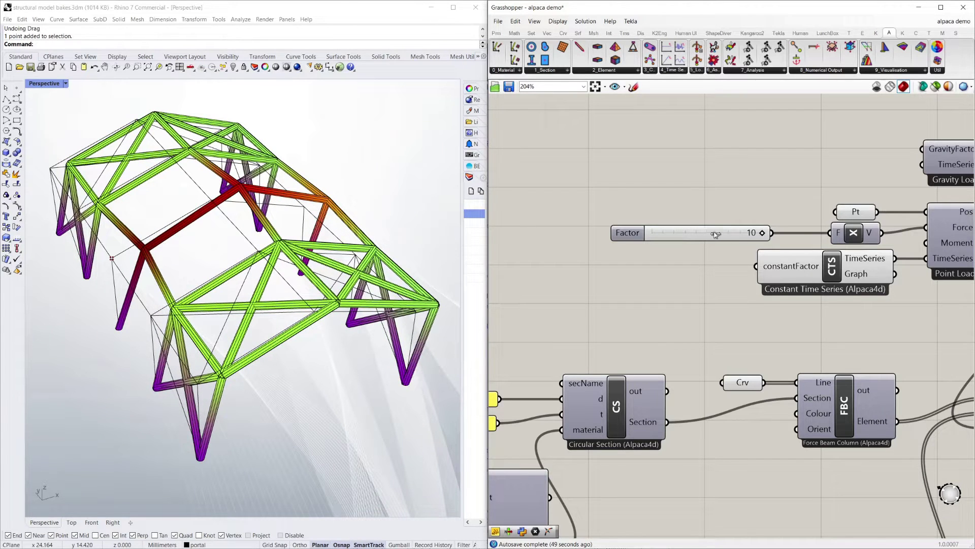
pyautogui.moveTo(679, 232); pyautogui.dragTo(656, 233)
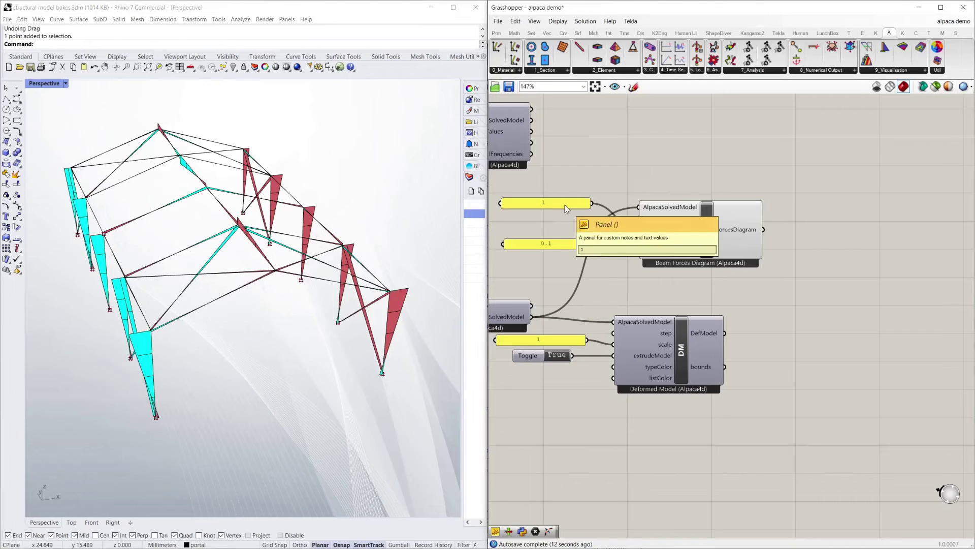
# Set the cdsType value feeding the Beam Forces Diagram component to 3.
pyautogui.doubleClick(565, 205)
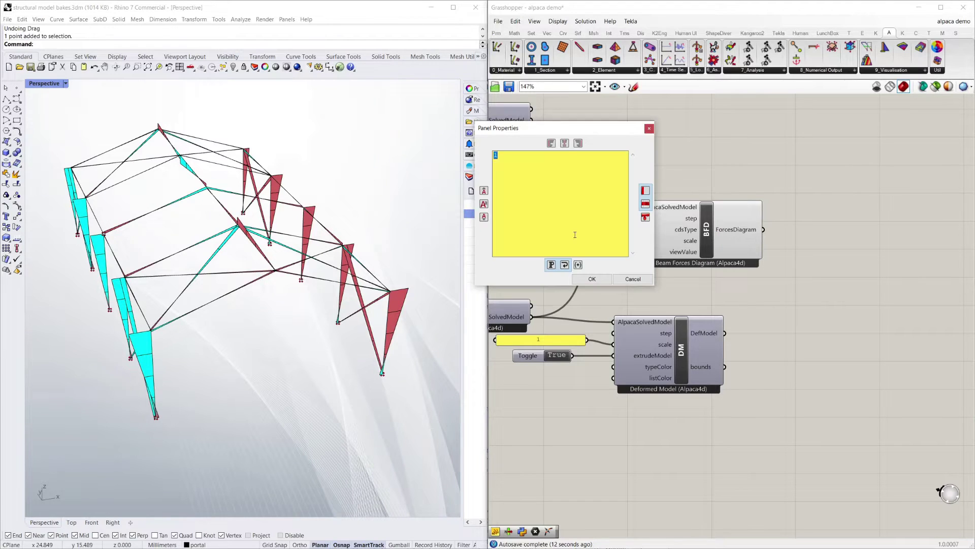
pyautogui.write('3')
pyautogui.click(591, 279)
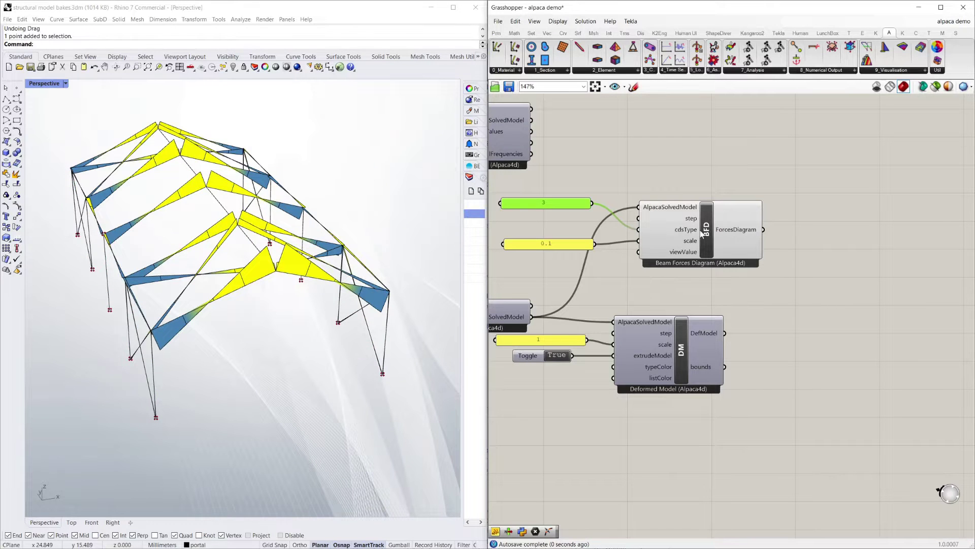
pyautogui.click(676, 151)
pyautogui.moveTo(250, 243); pyautogui.dragTo(259, 290, button='right')
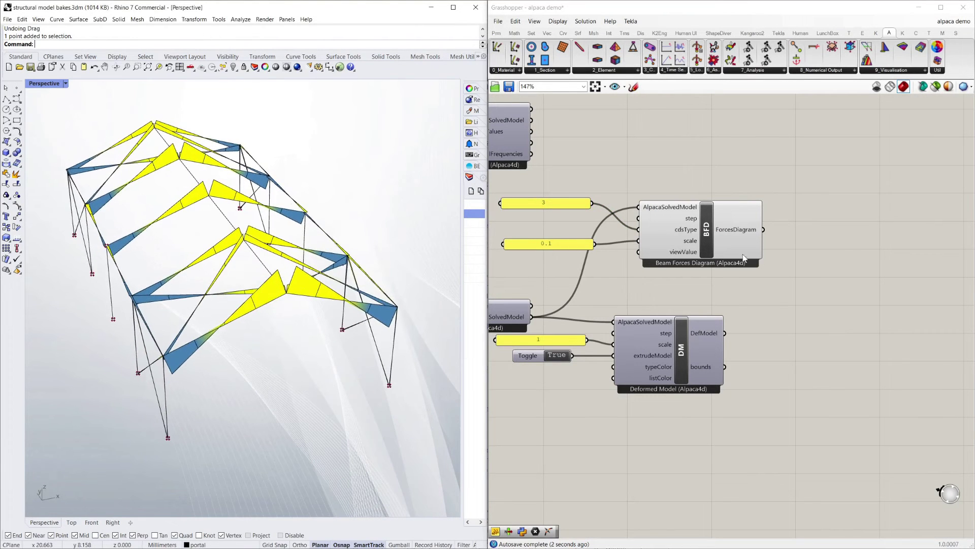
# Hide the preview of the Beam Forces Diagram component and show the Deformed Model preview in the viewport.
pyautogui.rightClick(710, 240)
pyautogui.click(731, 309)
pyautogui.rightClick(680, 354)
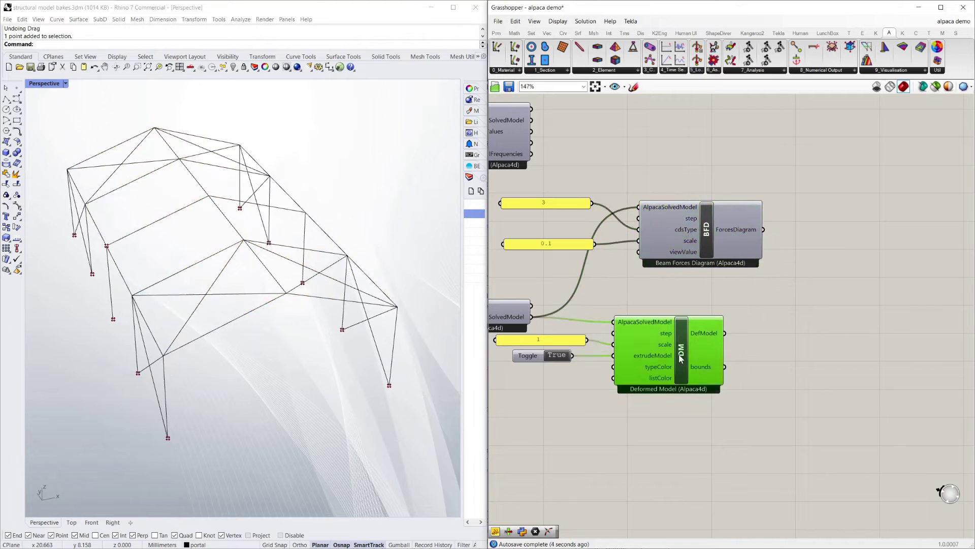
pyautogui.click(730, 427)
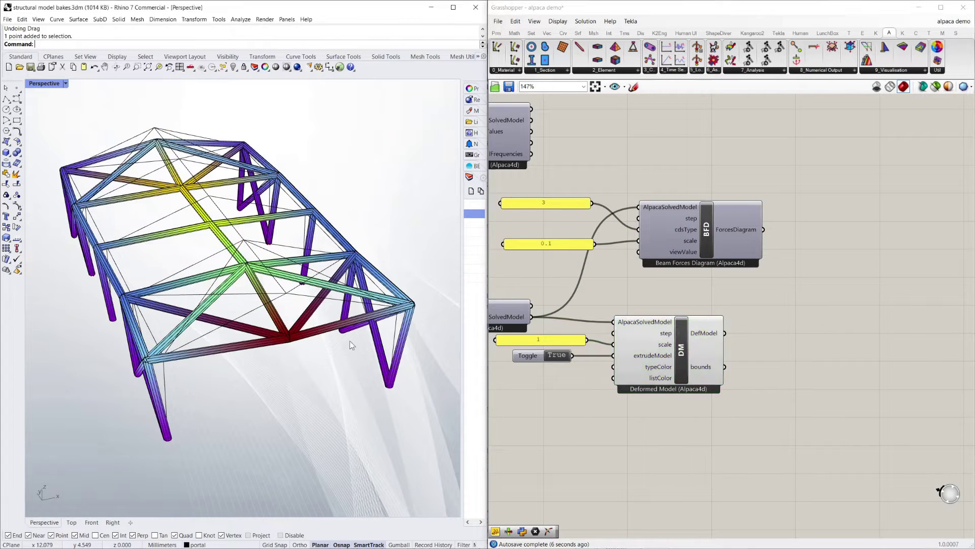
pyautogui.moveTo(336, 350); pyautogui.dragTo(315, 348, button='right')
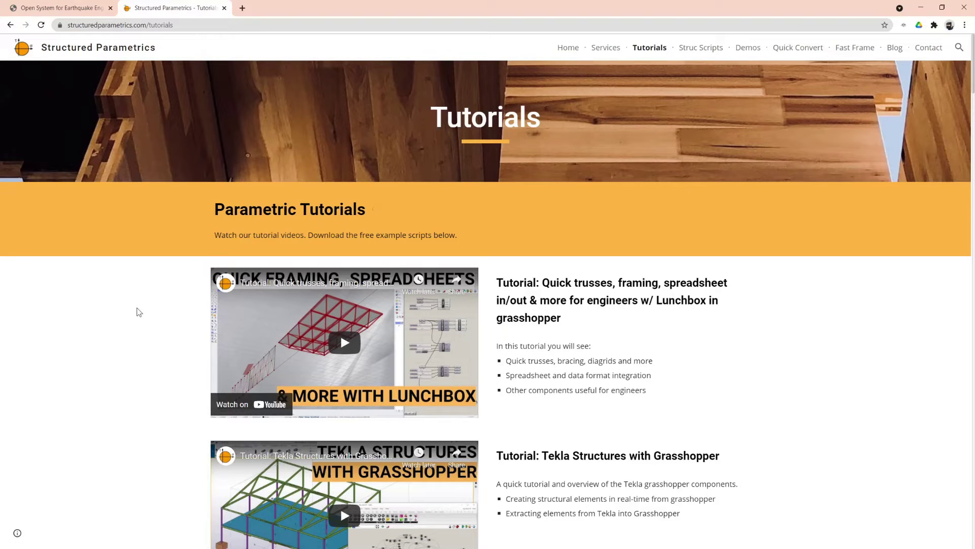
# Browse the list of tutorials on the Structured Parametrics Tutorials page in the web browser.
pyautogui.scroll(-3, 137, 305)
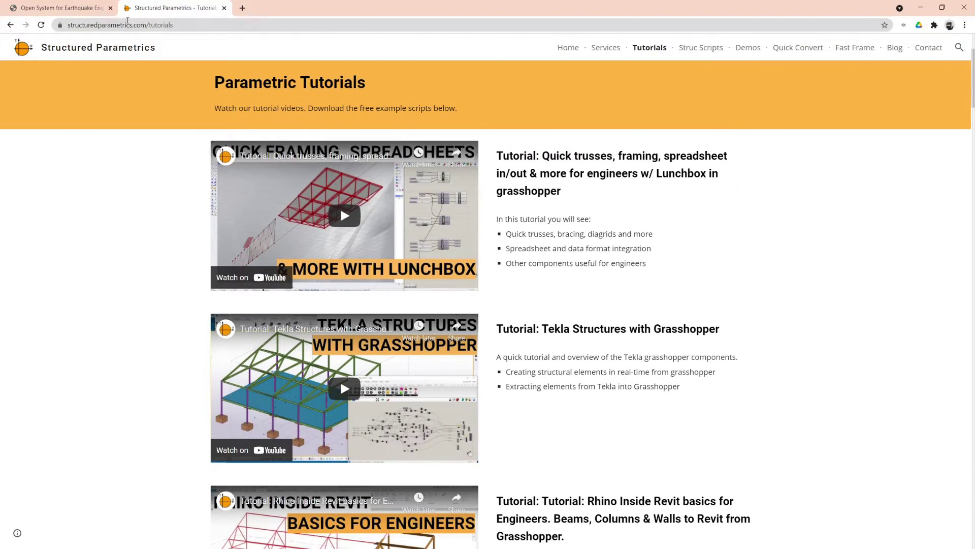
pyautogui.scroll(-20, 141, 263)
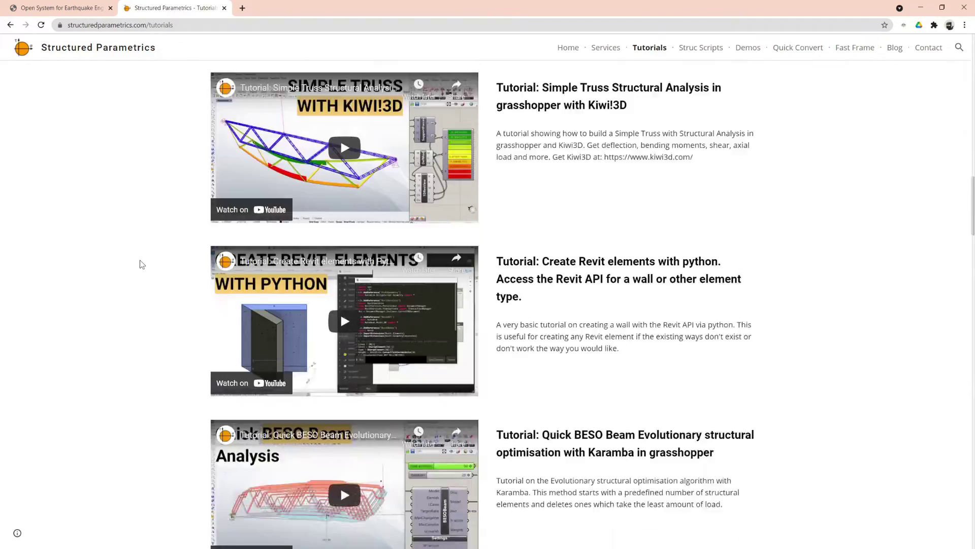
pyautogui.scroll(-20, 142, 263)
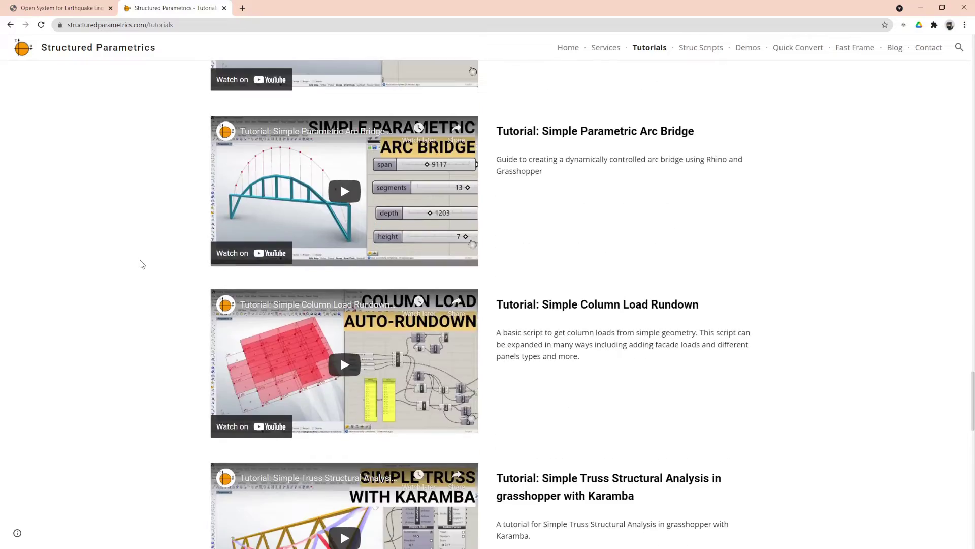
pyautogui.scroll(-12, 140, 262)
pyautogui.scroll(10, 141, 304)
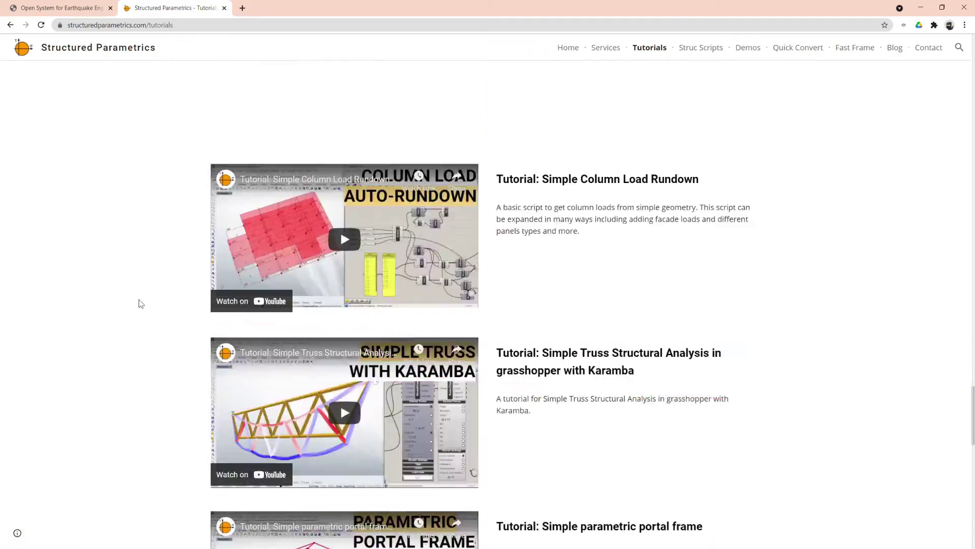
pyautogui.scroll(15, 141, 304)
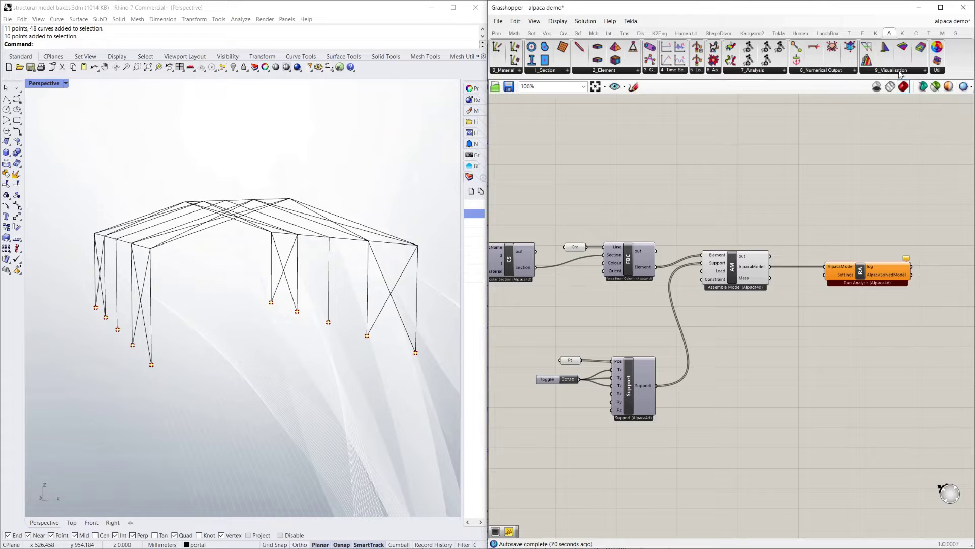
# Place an Alpaca4d View Model component below Run Analysis and connect the assembled model's AlpacaModel output to it.
pyautogui.click(901, 74)
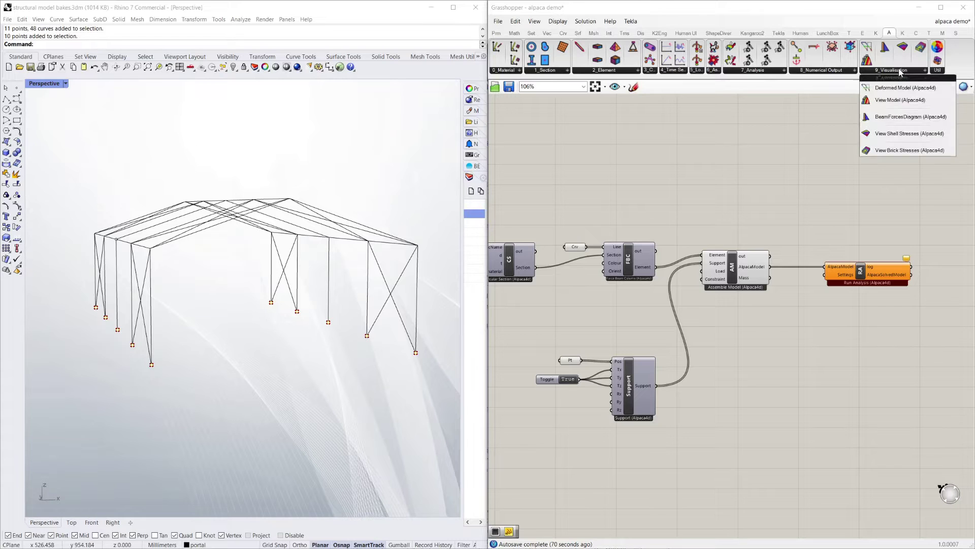
pyautogui.moveTo(846, 278); pyautogui.dragTo(812, 334)
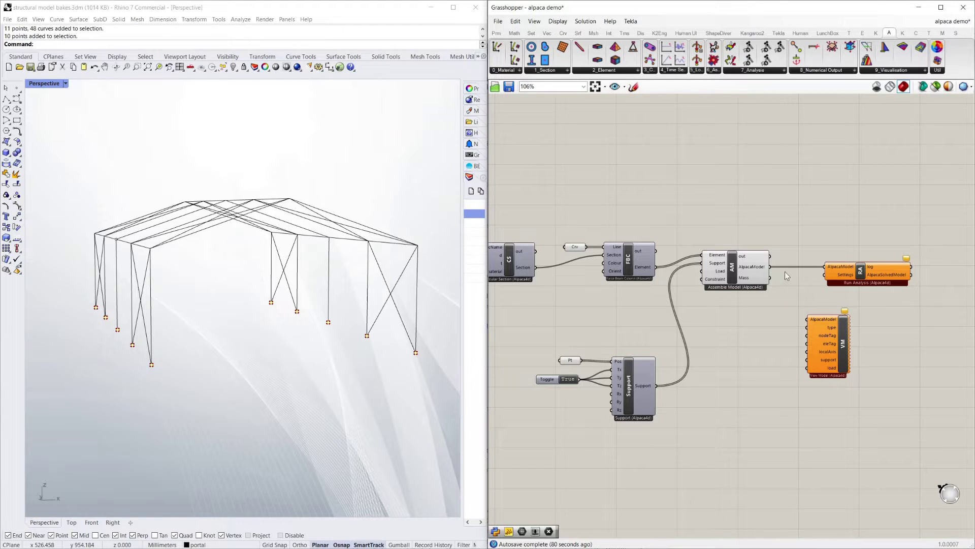
pyautogui.moveTo(770, 267); pyautogui.dragTo(853, 362)
pyautogui.scroll(1, 853, 365)
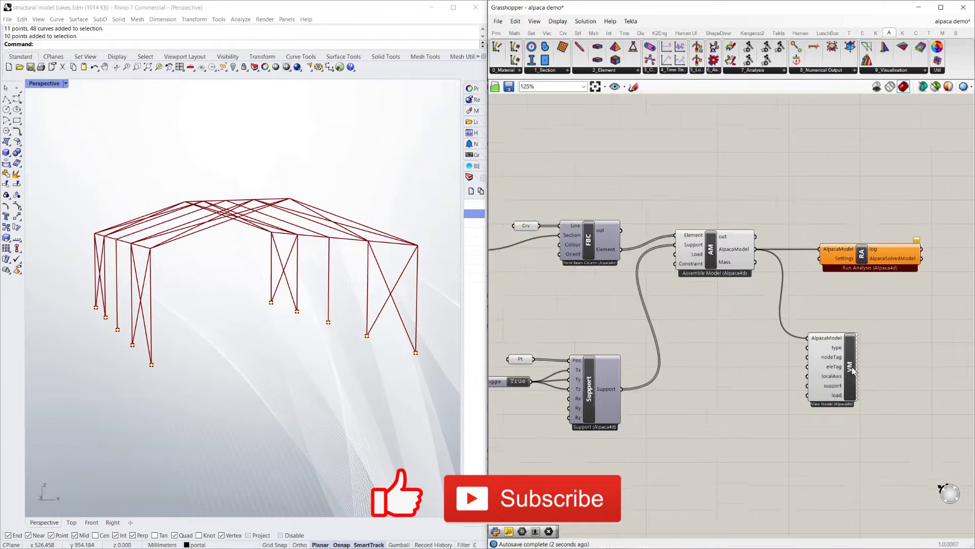
pyautogui.scroll(1, 853, 370)
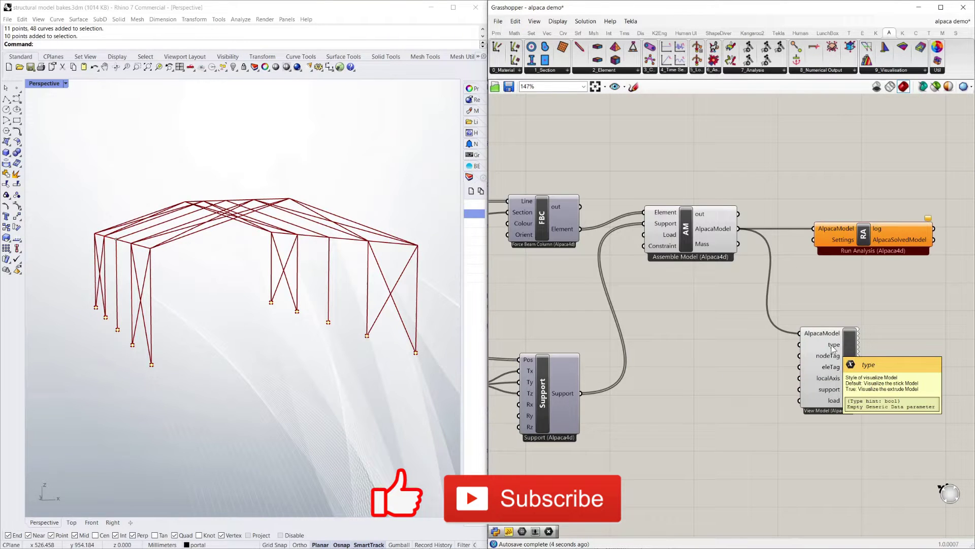
pyautogui.moveTo(855, 352); pyautogui.dragTo(850, 363)
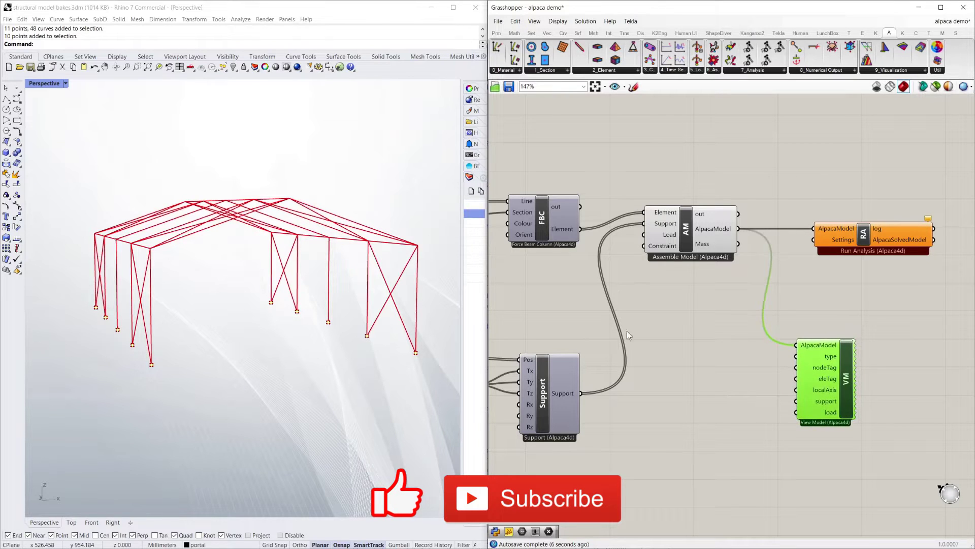
pyautogui.click(871, 323)
pyautogui.click(847, 363)
pyautogui.moveTo(314, 304); pyautogui.dragTo(338, 322, button='right')
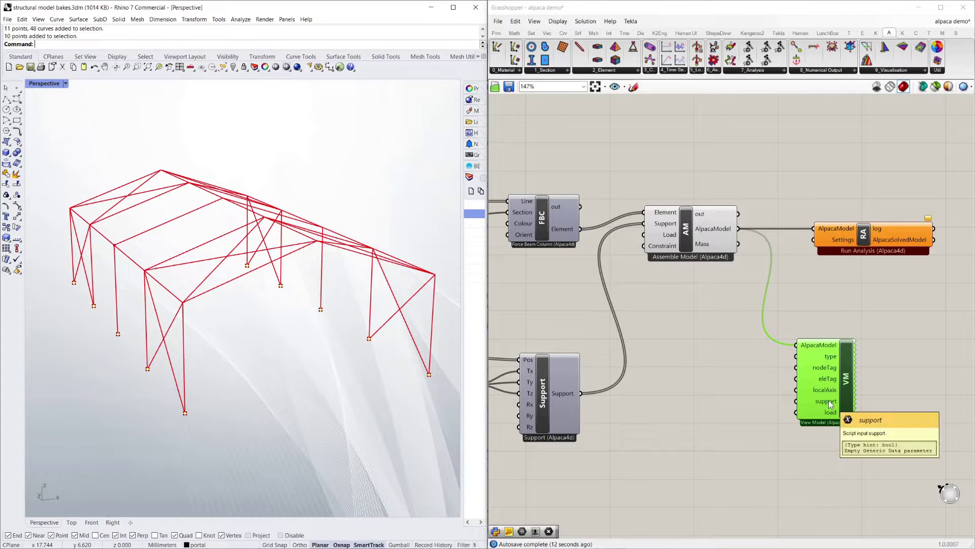
# Add a Boolean Toggle set to True and connect it to the View Model component's support input.
pyautogui.doubleClick(698, 361)
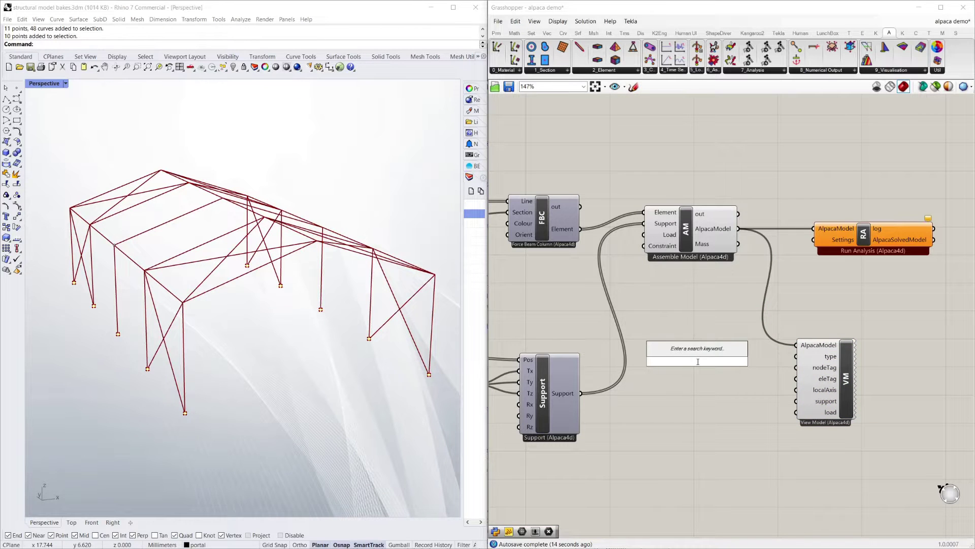
pyautogui.write('togg')
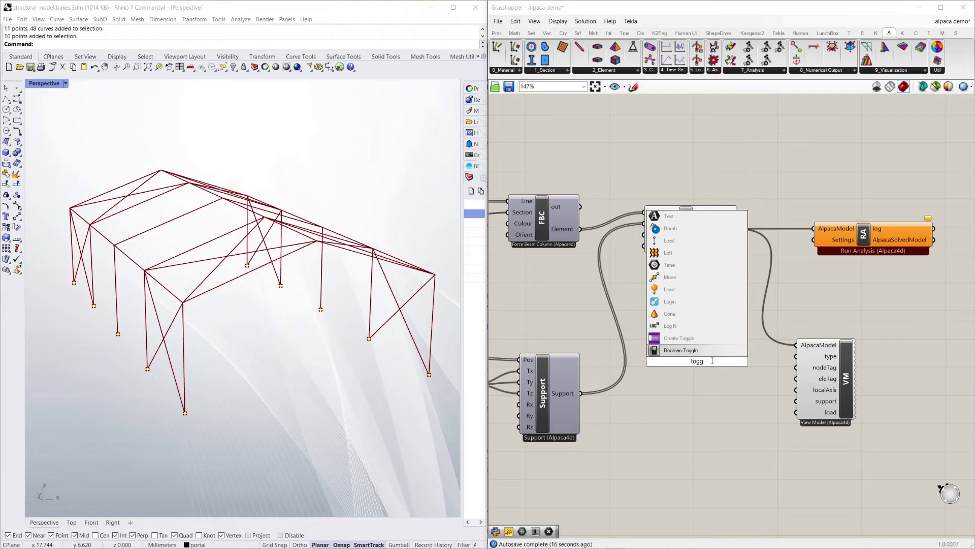
pyautogui.press('Return')
pyautogui.moveTo(730, 361); pyautogui.dragTo(784, 402)
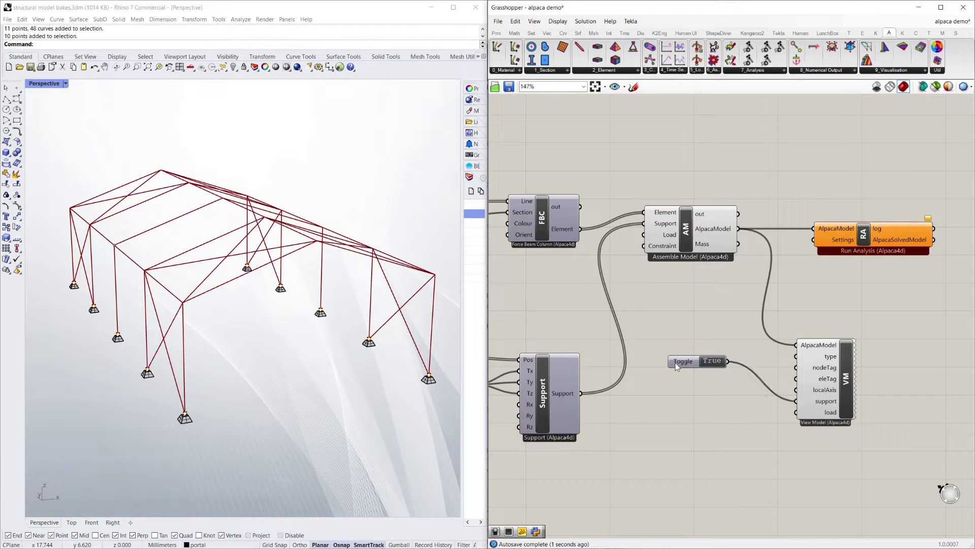
pyautogui.moveTo(676, 362); pyautogui.dragTo(681, 384)
pyautogui.doubleClick(681, 384)
pyautogui.moveTo(203, 410); pyautogui.dragTo(241, 359, button='right')
pyautogui.scroll(8, 246, 353)
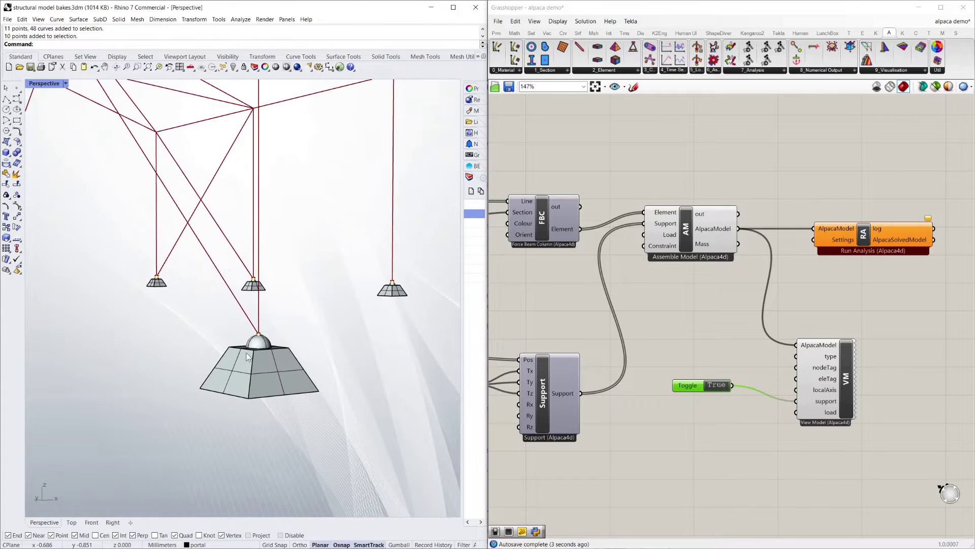
pyautogui.scroll(-10, 295, 365)
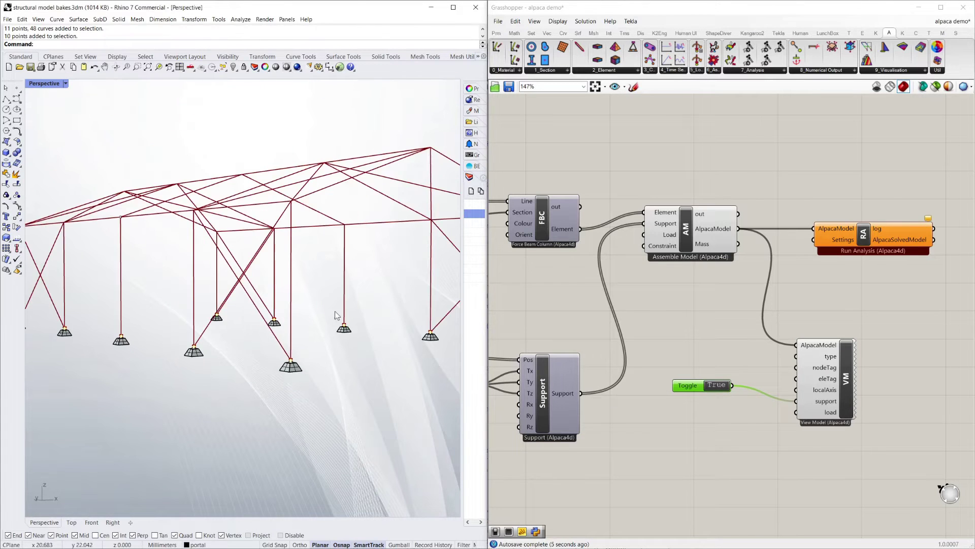
pyautogui.moveTo(337, 315); pyautogui.dragTo(305, 289, button='right')
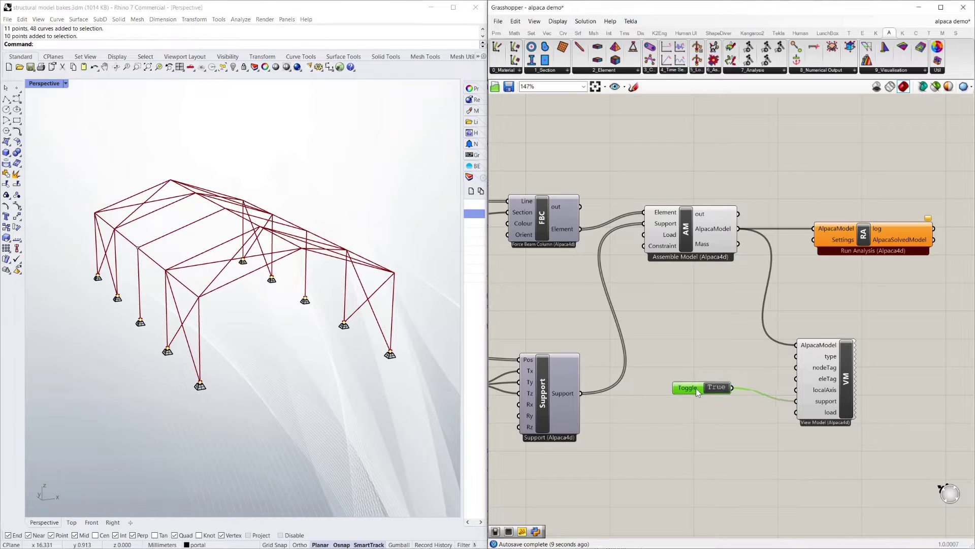
# Line the toggle up with the support input, duplicate it and connect the copy to View Model's type input.
pyautogui.moveTo(696, 388); pyautogui.dragTo(697, 401)
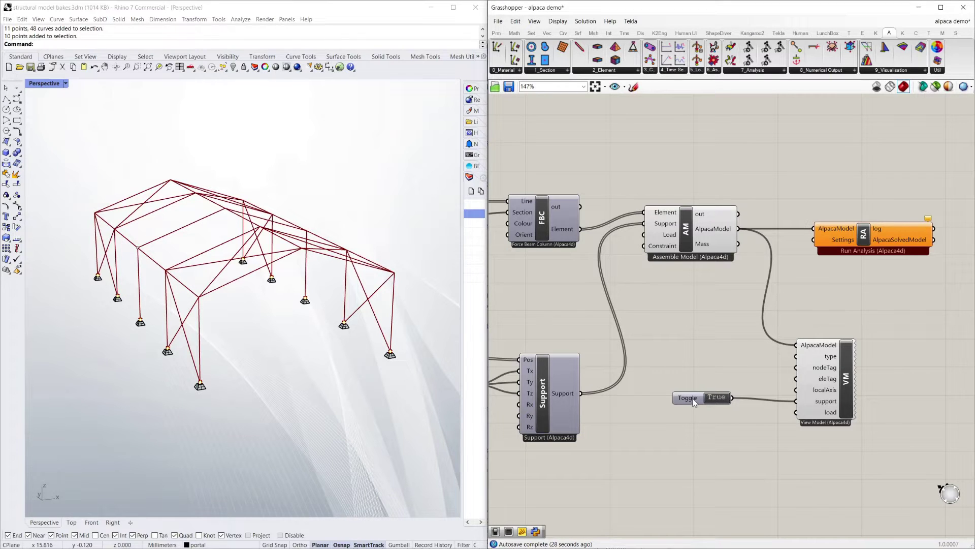
pyautogui.moveTo(693, 399); pyautogui.dragTo(693, 403)
pyautogui.hotkey('ctrl', 'c')
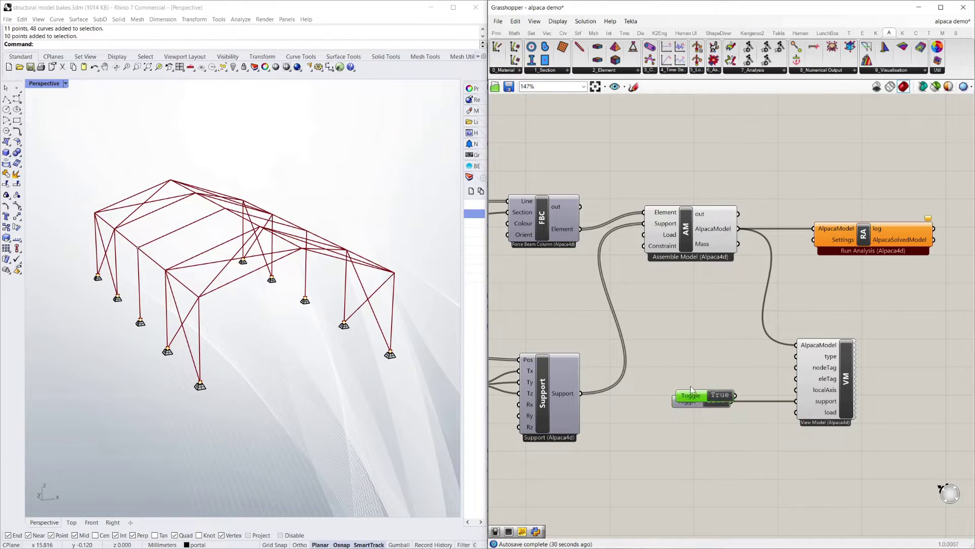
pyautogui.hotkey('ctrl', 'v')
pyautogui.moveTo(726, 363); pyautogui.dragTo(796, 356)
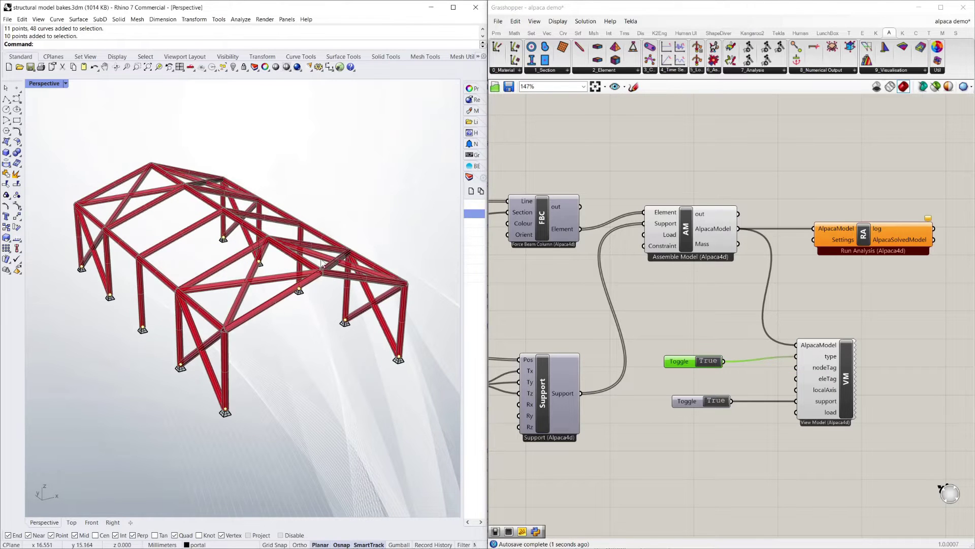
# Examine the extruded frame members, joints and supports close up and from several angles.
pyautogui.scroll(5, 331, 288)
pyautogui.scroll(2, 218, 355)
pyautogui.scroll(-4, 317, 301)
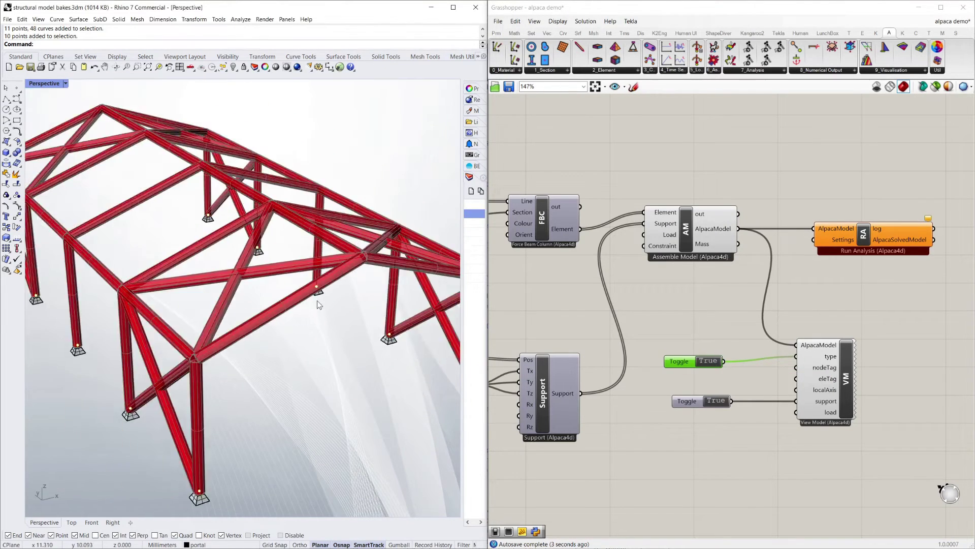
pyautogui.scroll(7, 372, 267)
pyautogui.scroll(-6, 312, 262)
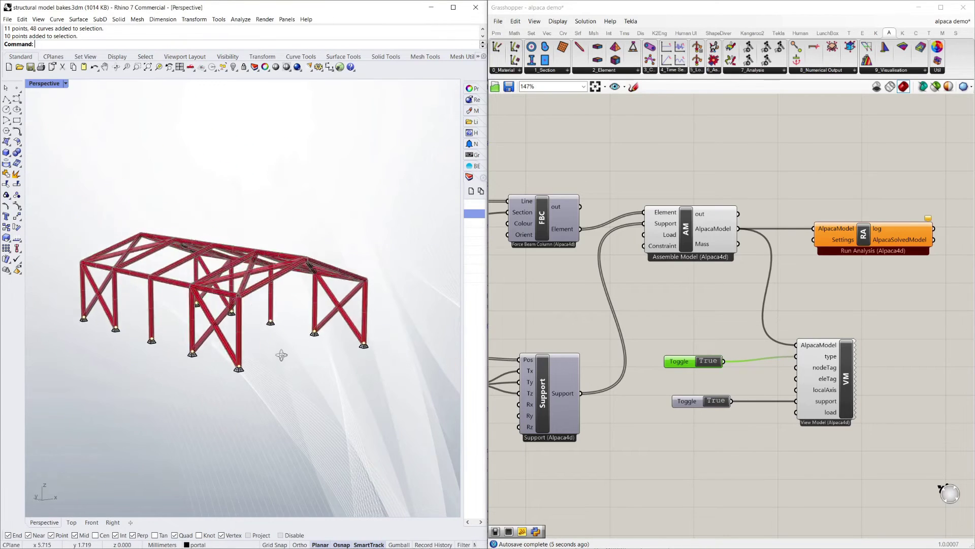
pyautogui.scroll(8, 279, 352)
pyautogui.scroll(3, 244, 248)
pyautogui.scroll(-10, 253, 260)
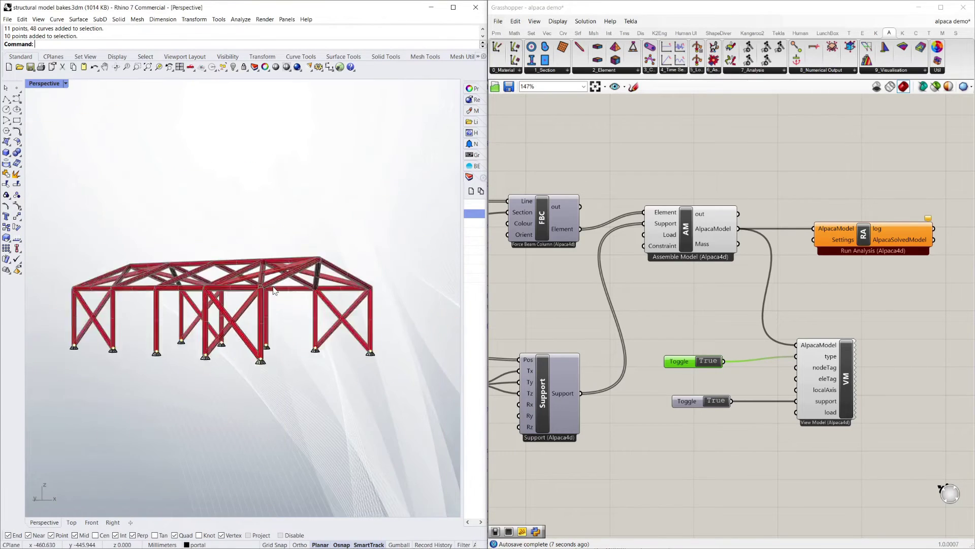
pyautogui.moveTo(356, 277); pyautogui.dragTo(304, 333, button='right')
pyautogui.scroll(5, 264, 337)
pyautogui.scroll(-3, 289, 329)
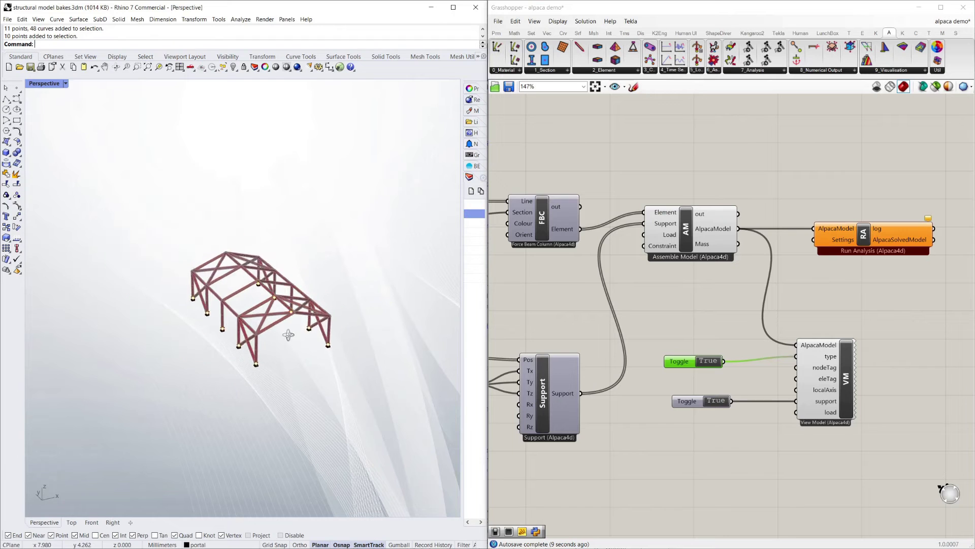
pyautogui.scroll(5, 287, 327)
pyautogui.scroll(1, 295, 328)
# Move the Run Analysis component farther from Assemble Model and the View Model component closer to its toggles.
pyautogui.click(714, 300)
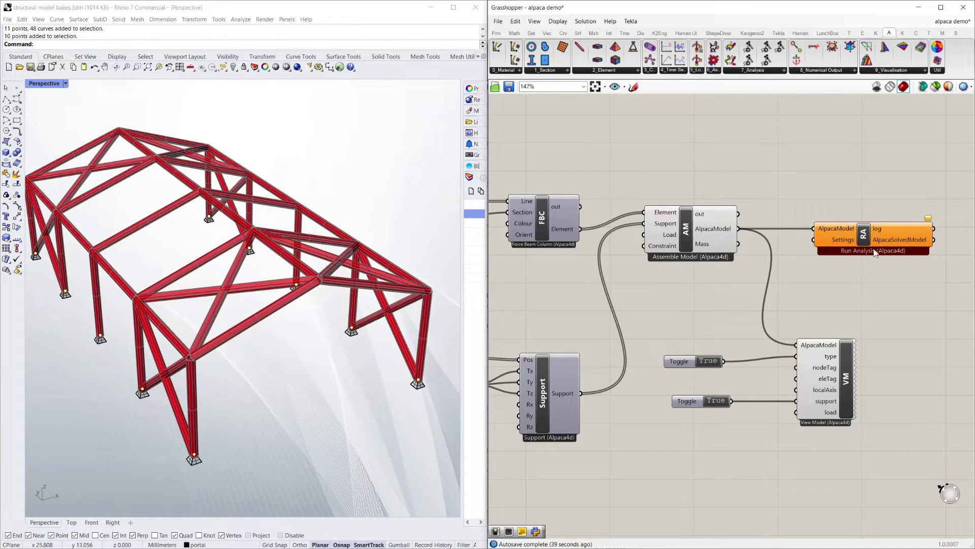
pyautogui.scroll(-3, 756, 224)
pyautogui.scroll(1, 833, 226)
pyautogui.moveTo(824, 241); pyautogui.dragTo(881, 243)
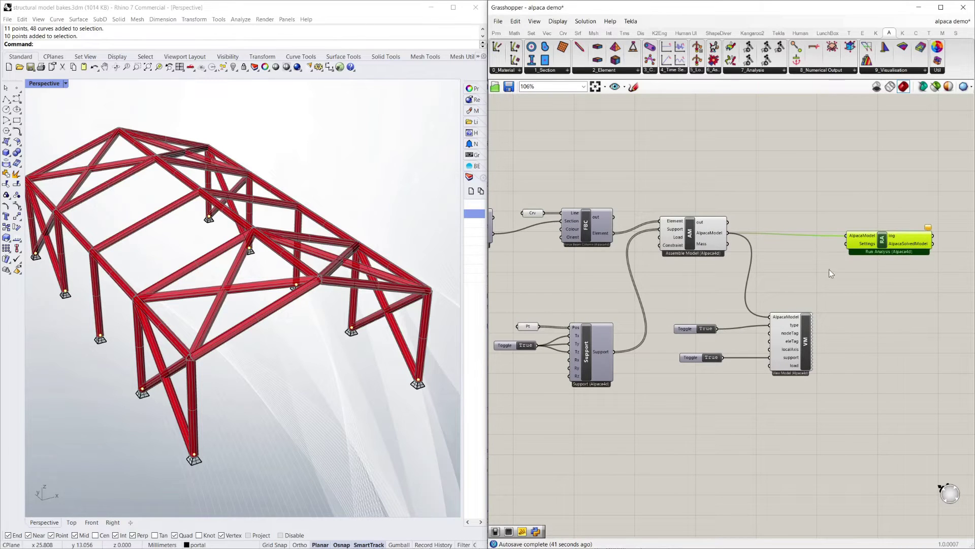
pyautogui.moveTo(808, 349); pyautogui.dragTo(770, 349)
pyautogui.click(808, 318)
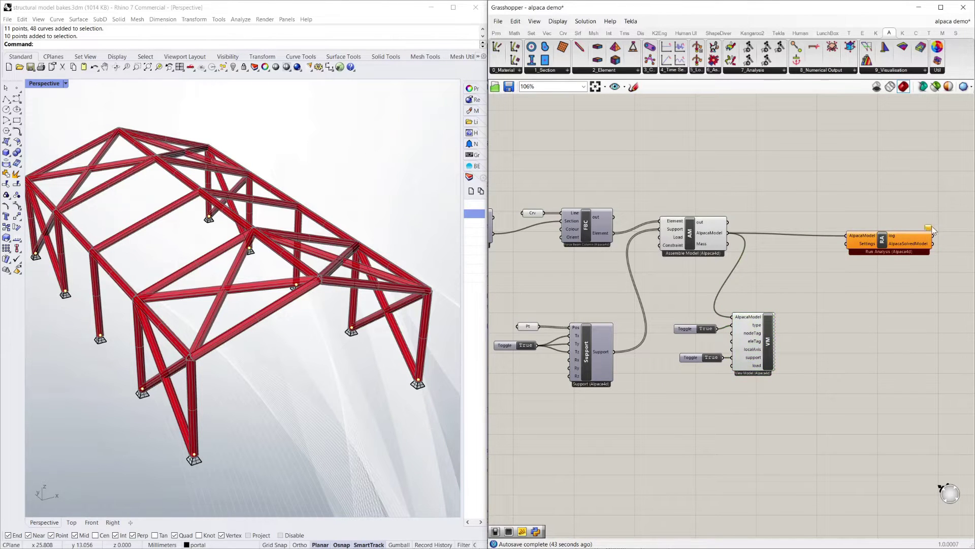
# Read the Run Analysis component's warning and add an Analysis settings component to the canvas.
pyautogui.moveTo(932, 229)
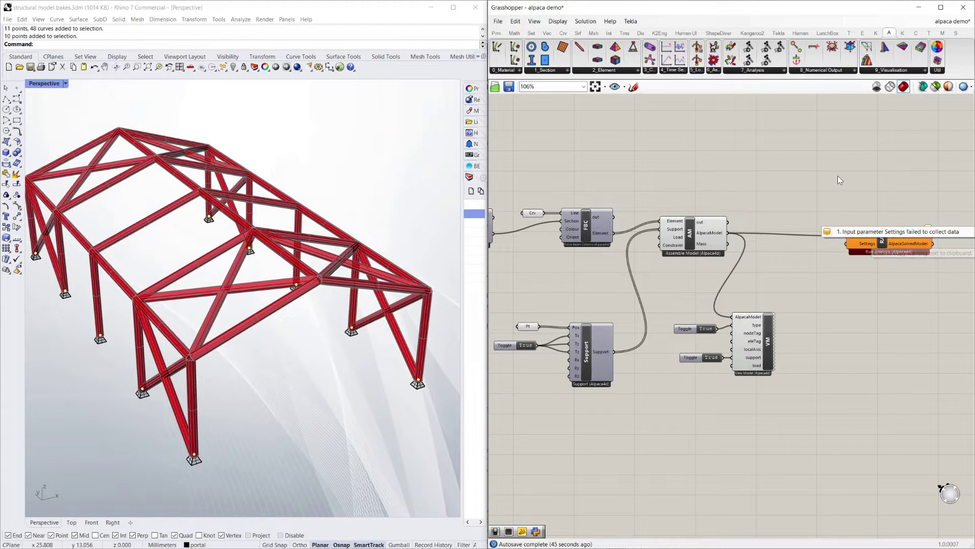
pyautogui.scroll(2, 906, 256)
pyautogui.click(876, 242)
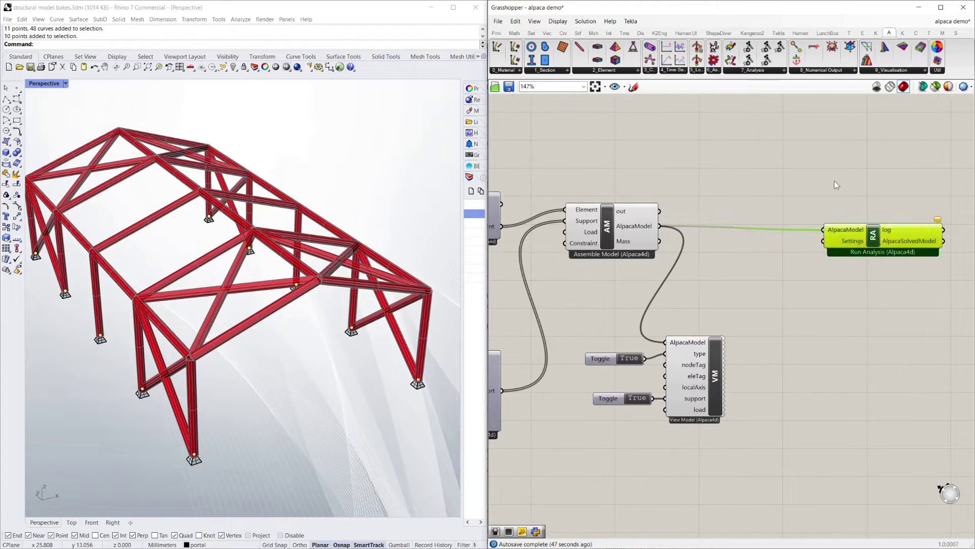
pyautogui.click(834, 181)
pyautogui.click(746, 75)
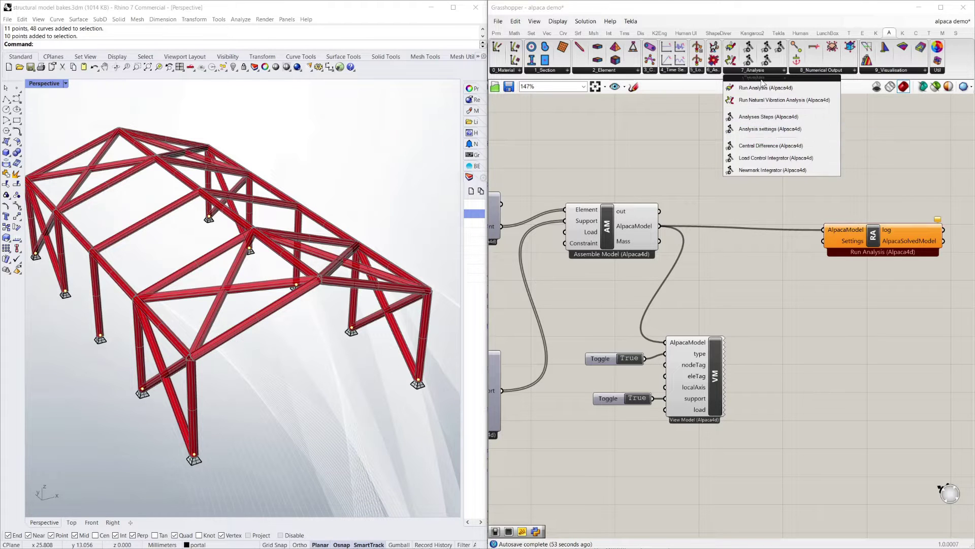
pyautogui.click(753, 129)
pyautogui.click(816, 319)
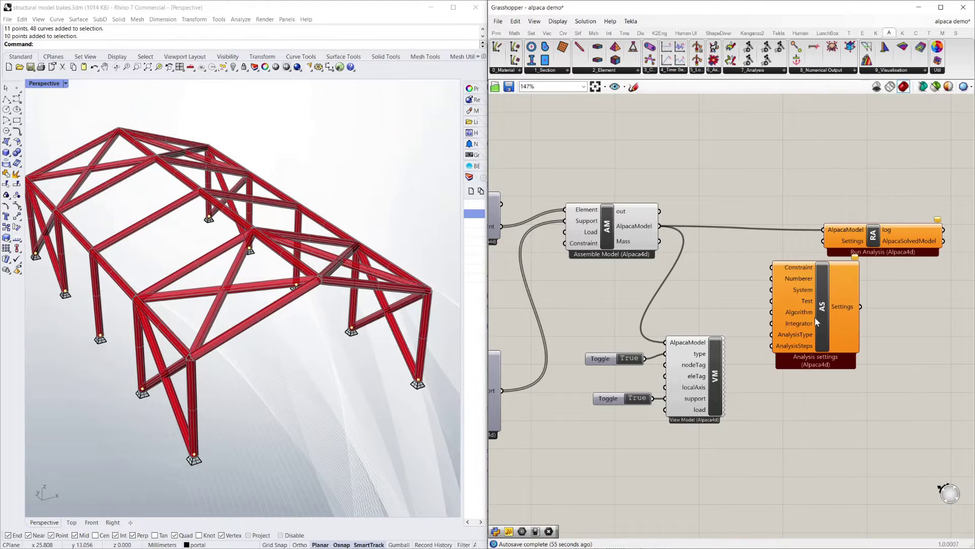
# Place Analysis settings below the raised View Model group and connect its Settings output to Run Analysis's Settings input.
pyautogui.moveTo(813, 306); pyautogui.dragTo(727, 487)
pyautogui.moveTo(763, 424); pyautogui.dragTo(630, 348)
pyautogui.moveTo(683, 364); pyautogui.dragTo(677, 310)
pyautogui.moveTo(752, 467); pyautogui.dragTo(741, 402)
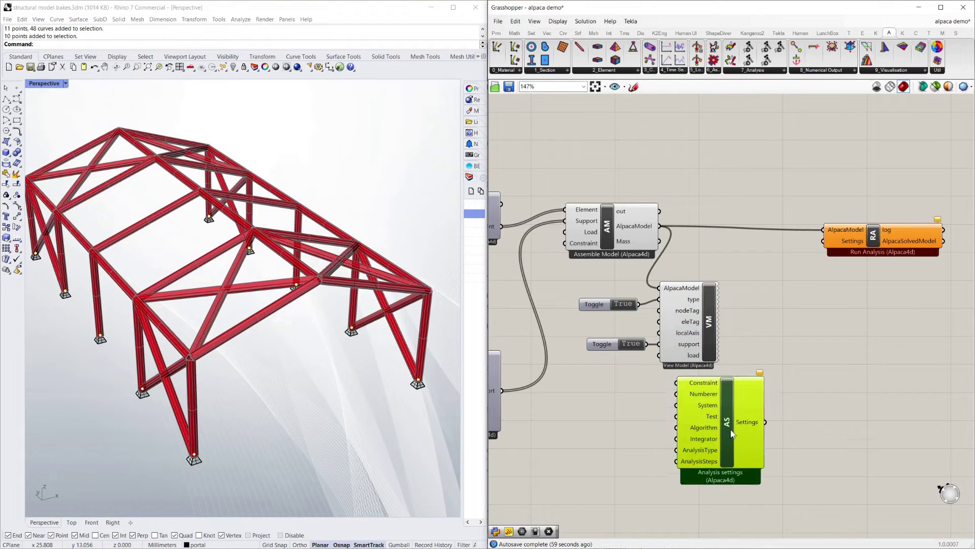
pyautogui.click(766, 400)
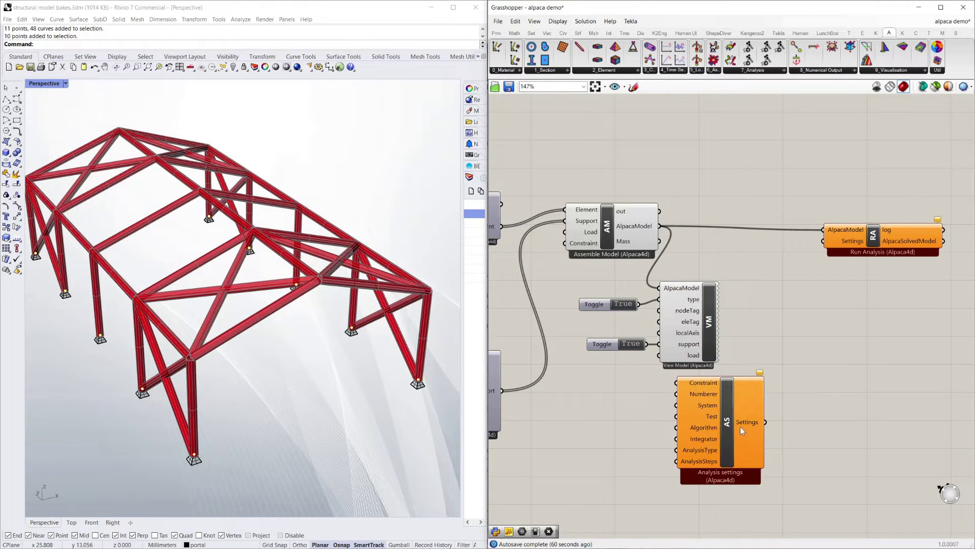
pyautogui.moveTo(766, 423); pyautogui.dragTo(823, 241)
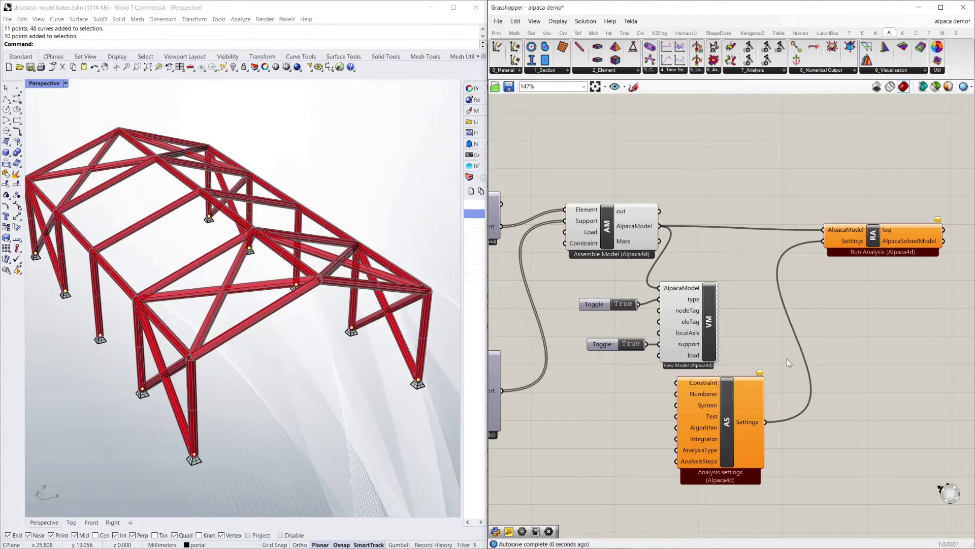
# Add an Analyses Steps component and connect its output to the AnalysisSteps input of Analysis settings.
pyautogui.moveTo(764, 375)
pyautogui.click(752, 71)
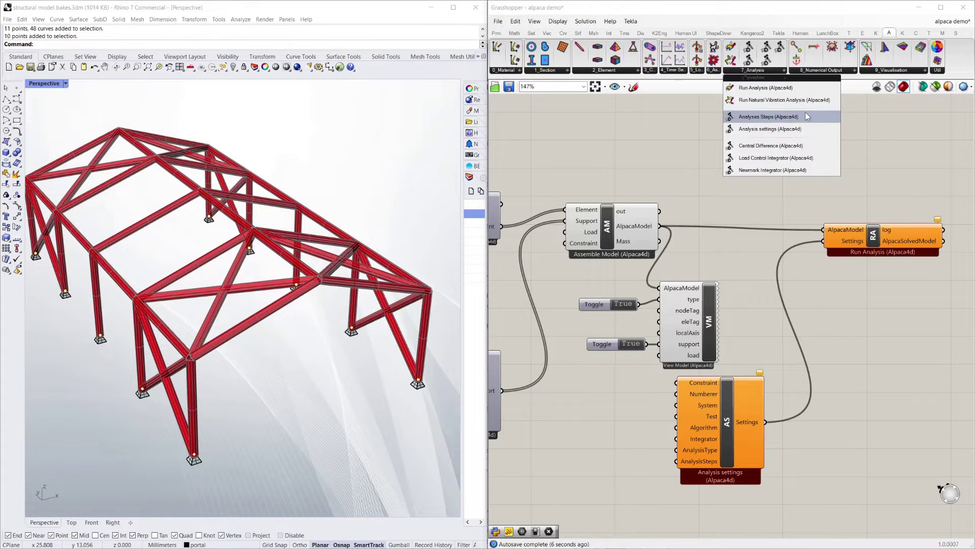
pyautogui.click(796, 120)
pyautogui.scroll(-2, 691, 338)
pyautogui.moveTo(712, 368); pyautogui.dragTo(754, 360)
pyautogui.scroll(3, 703, 410)
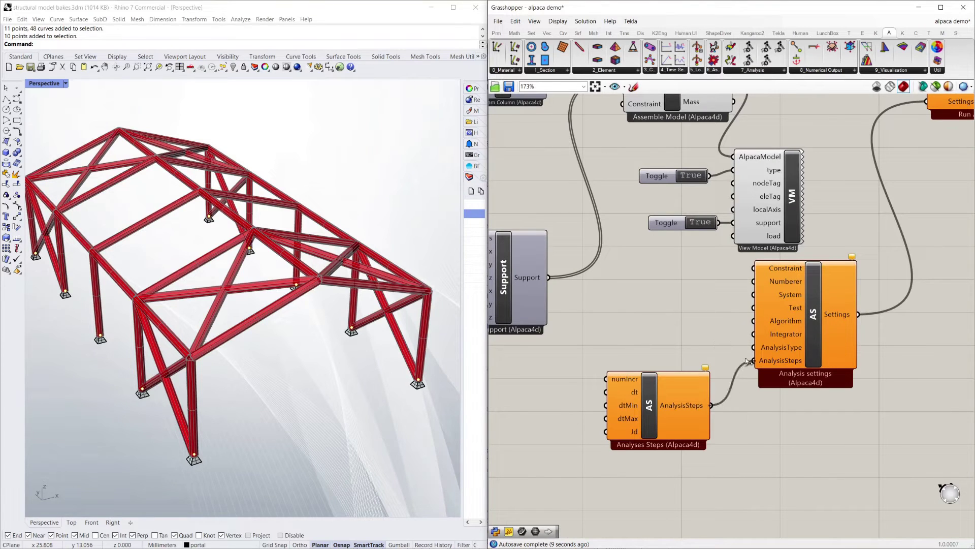
# Add a panel containing 10, shrink it and connect it to the numIncr input of Analyses Steps.
pyautogui.moveTo(706, 372)
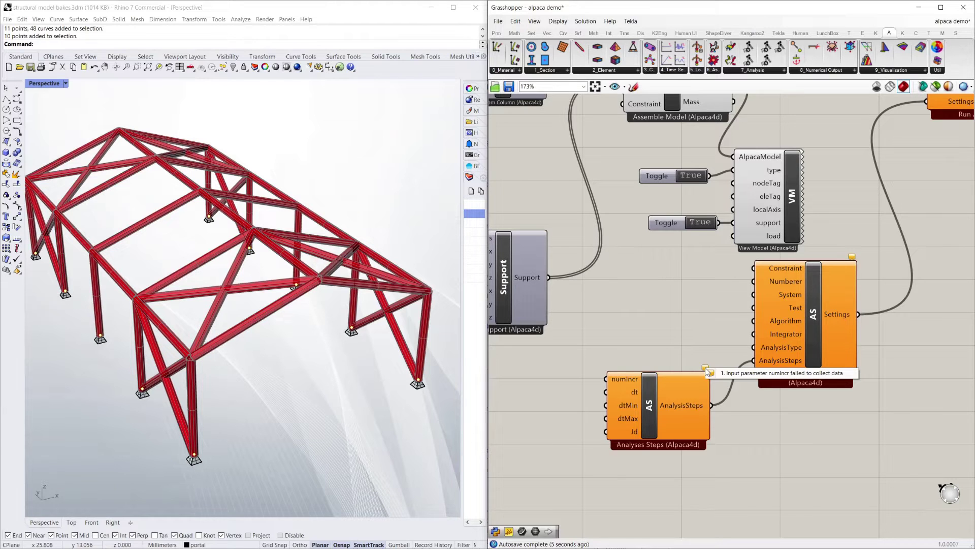
pyautogui.scroll(-3, 673, 274)
pyautogui.click(496, 33)
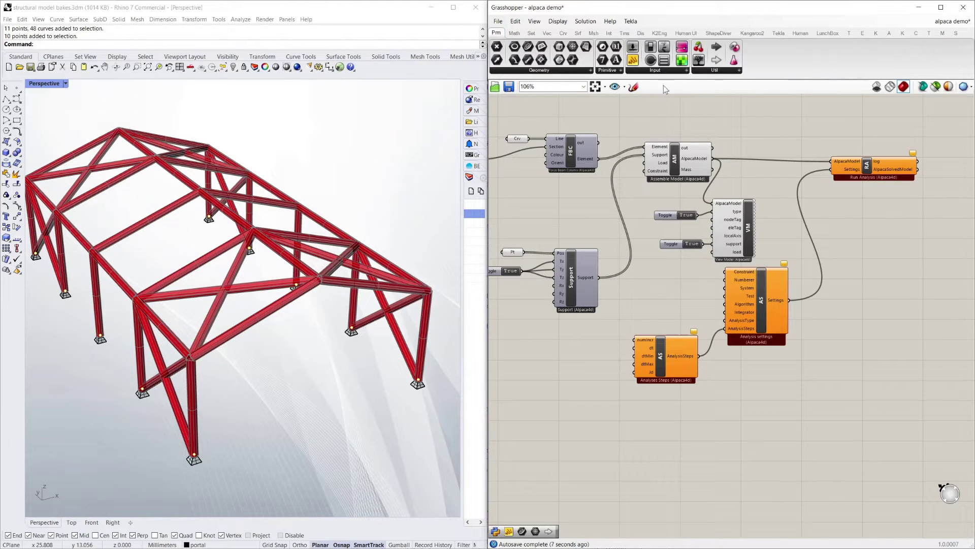
pyautogui.moveTo(632, 60); pyautogui.dragTo(583, 356)
pyautogui.doubleClick(585, 364)
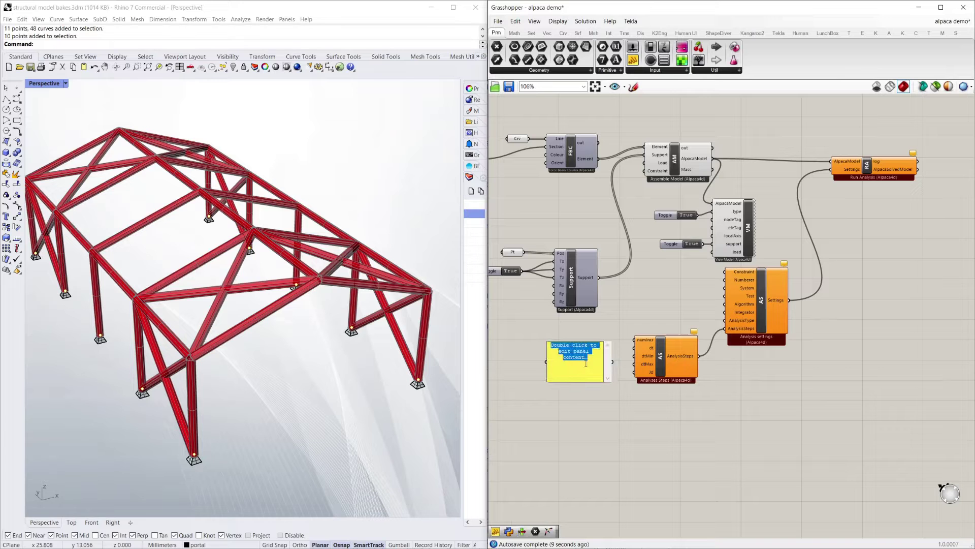
pyautogui.write('10')
pyautogui.click(635, 320)
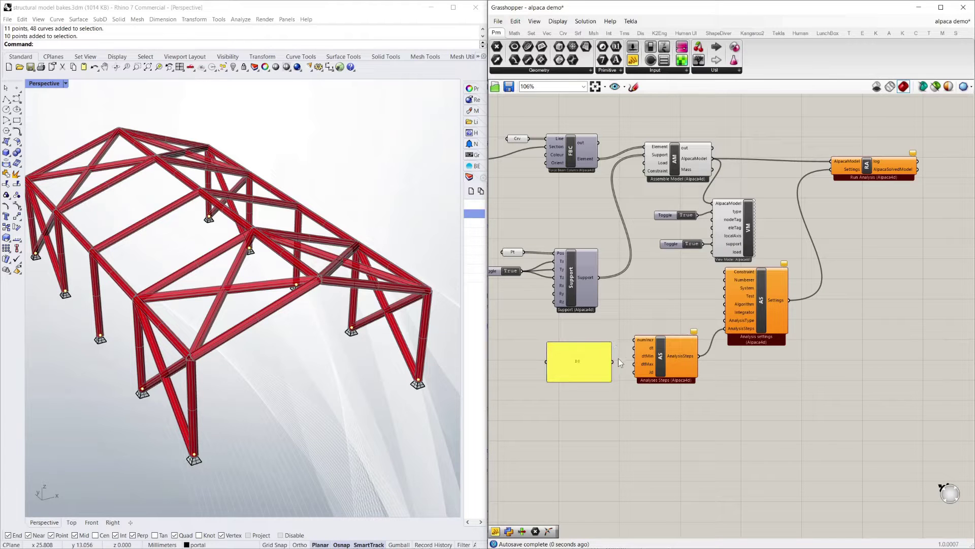
pyautogui.moveTo(612, 357)
pyautogui.mouseDown()
pyautogui.moveTo(635, 339)
pyautogui.moveTo(587, 389)
pyautogui.moveTo(602, 340)
pyautogui.mouseUp()
pyautogui.click(653, 324)
# Examine the analysis settings wiring and the Run Analysis component with its AlpacaSolvedModel output.
pyautogui.scroll(3, 653, 324)
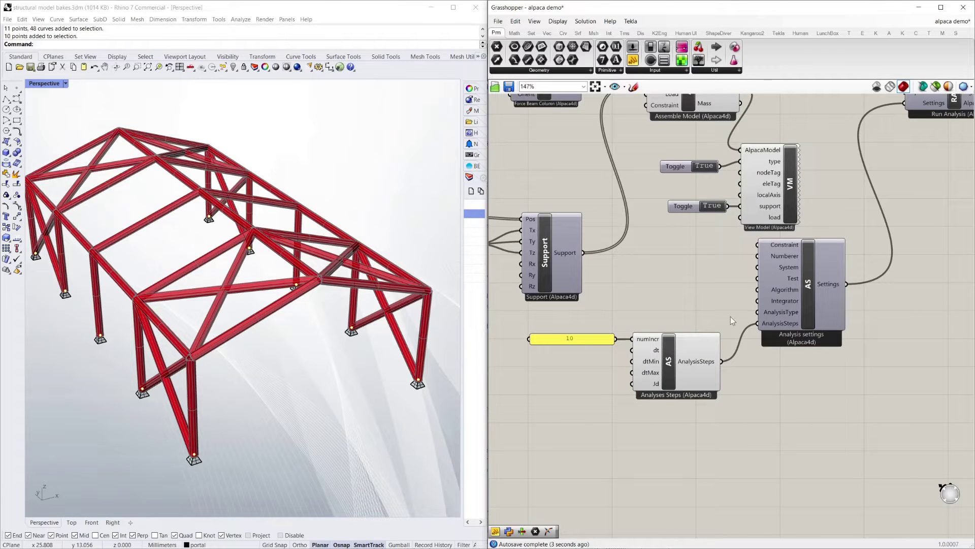
pyautogui.scroll(-4, 695, 303)
pyautogui.scroll(4, 738, 297)
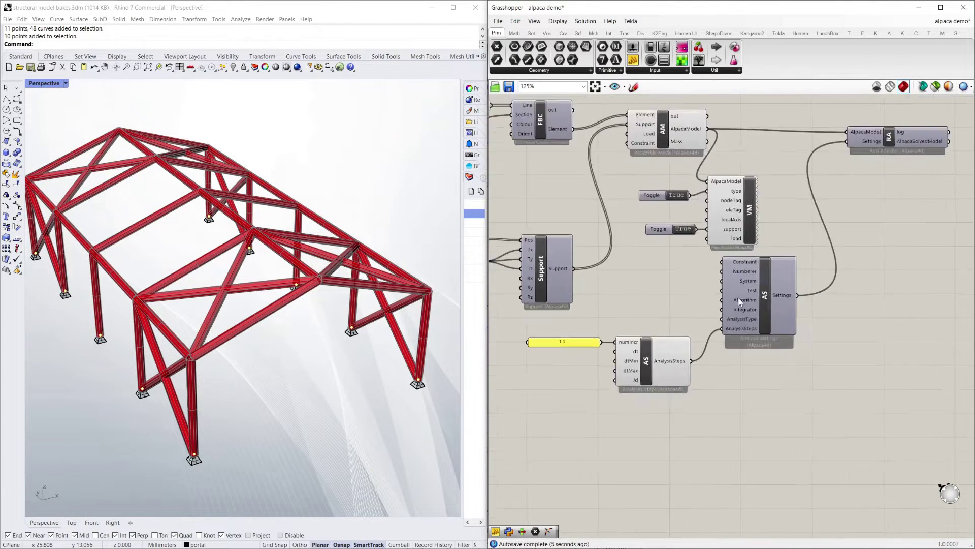
pyautogui.scroll(-2, 721, 240)
pyautogui.scroll(3, 788, 248)
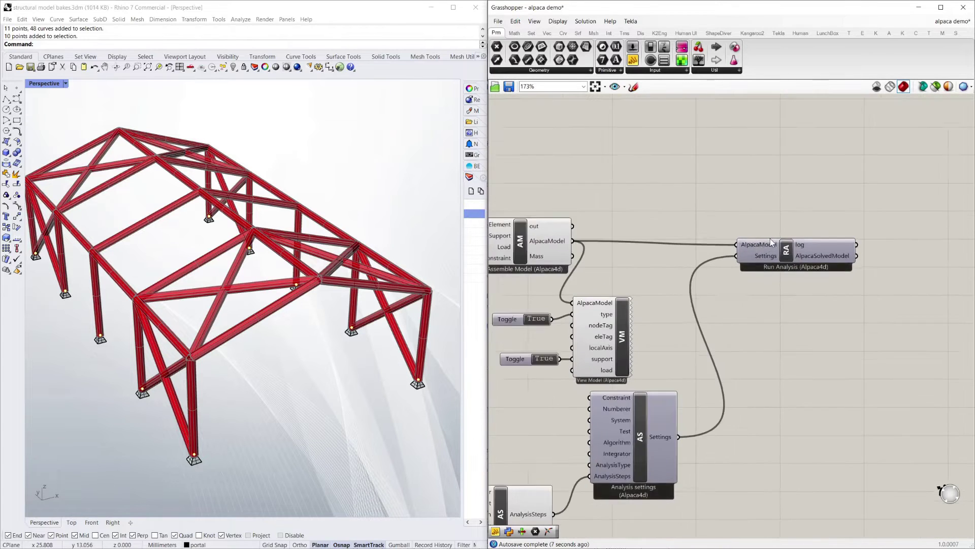
pyautogui.click(789, 248)
pyautogui.click(805, 327)
pyautogui.scroll(-5, 806, 328)
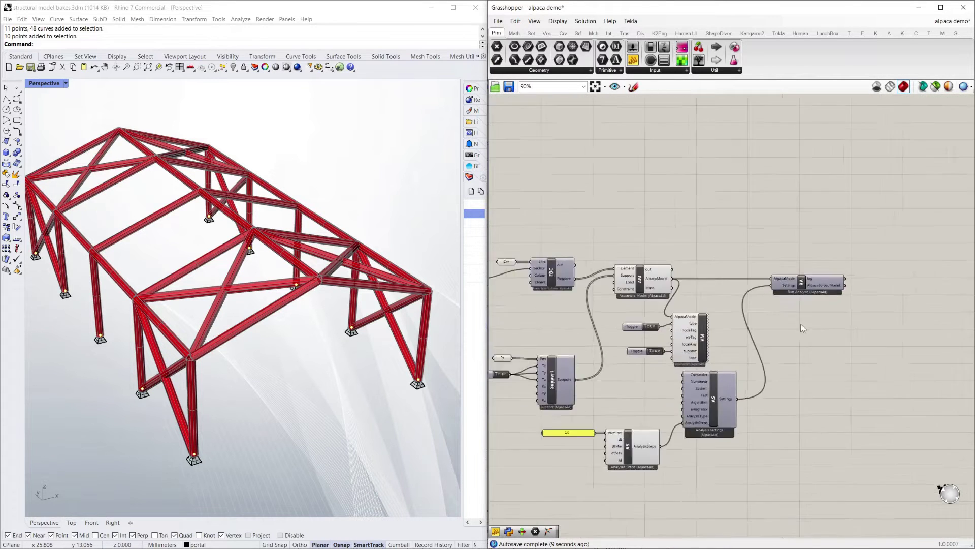
pyautogui.scroll(-3, 747, 307)
pyautogui.scroll(3, 827, 304)
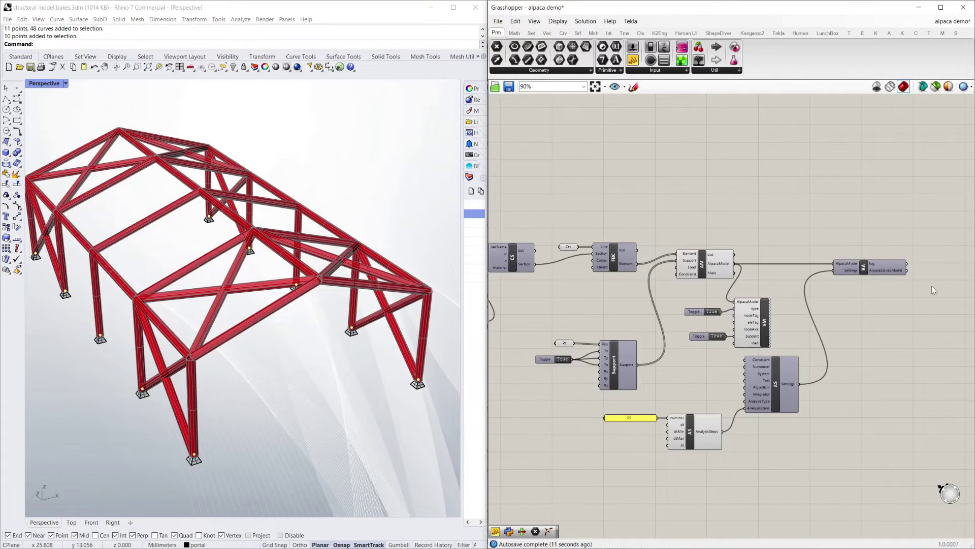
pyautogui.scroll(2, 798, 291)
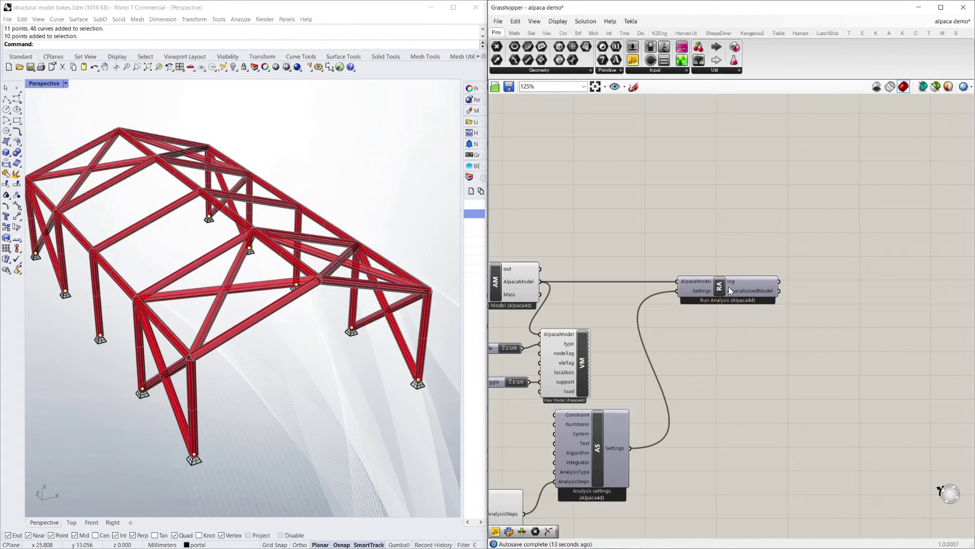
pyautogui.click(718, 291)
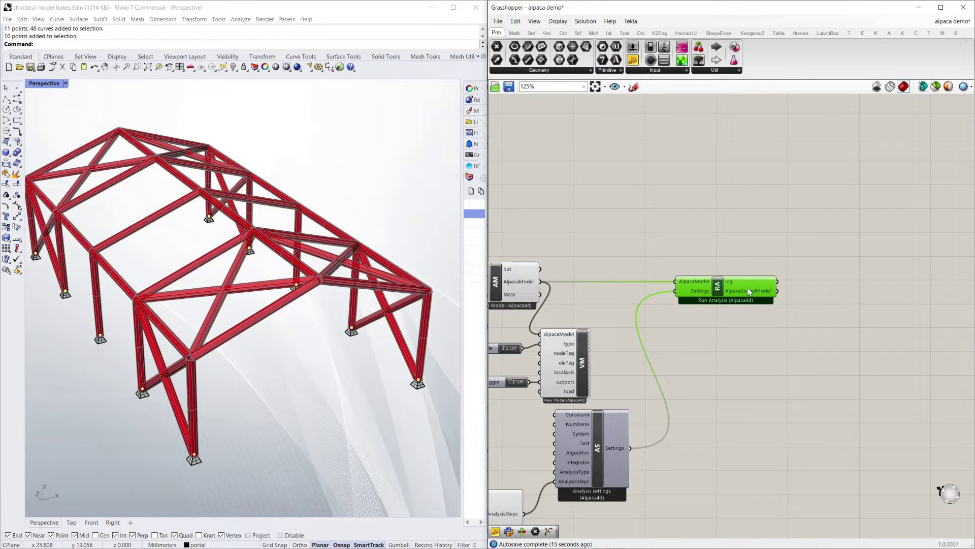
pyautogui.moveTo(748, 293)
pyautogui.click(753, 236)
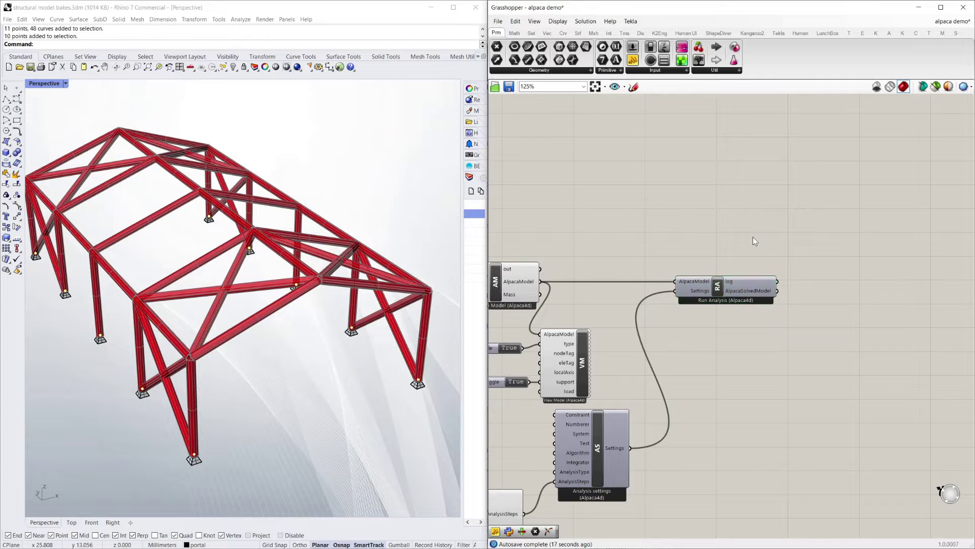
pyautogui.scroll(-3, 753, 236)
pyautogui.scroll(2, 616, 240)
pyautogui.scroll(-2, 758, 267)
pyautogui.moveTo(758, 266); pyautogui.dragTo(782, 276, button='right')
pyautogui.scroll(2, 705, 250)
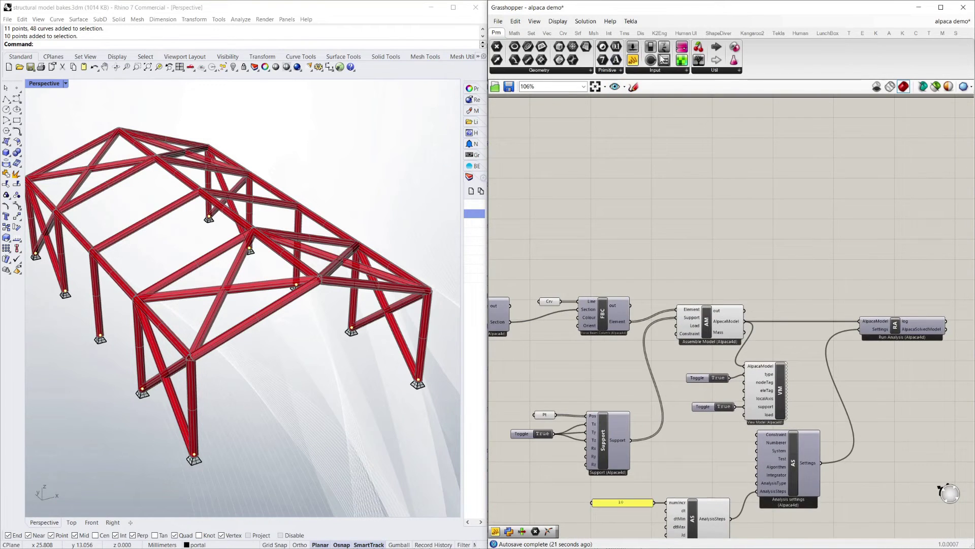
# Add a Gravity Load component above the Assemble Model component.
pyautogui.click(876, 33)
pyautogui.click(889, 33)
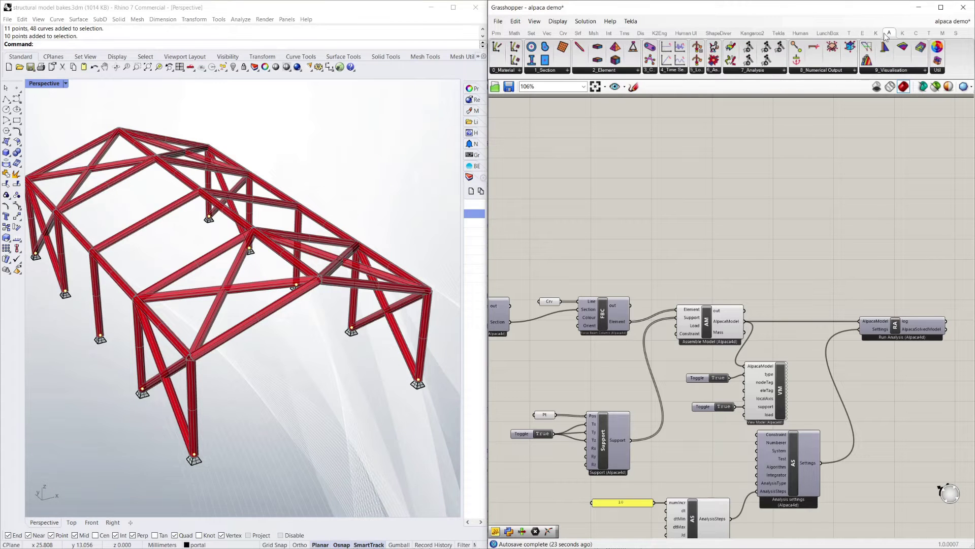
pyautogui.click(698, 73)
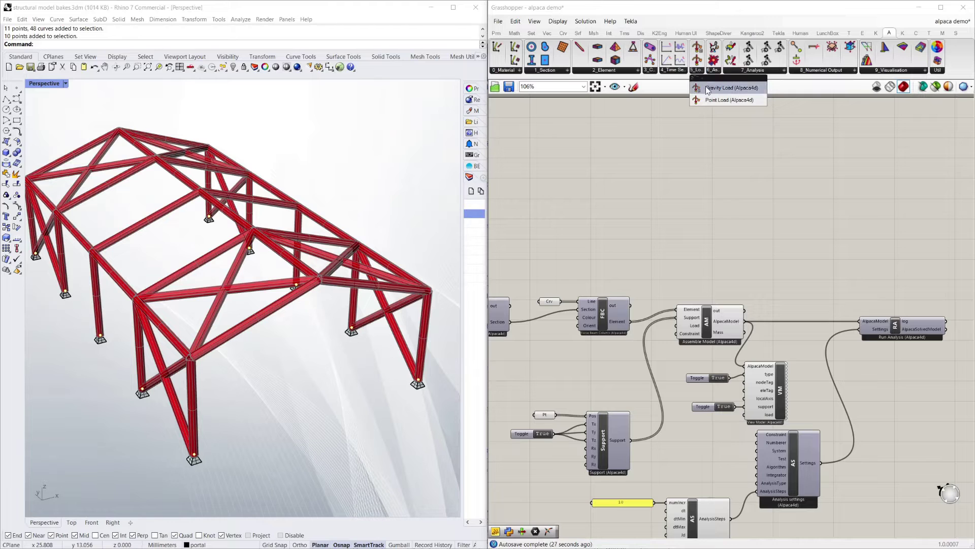
pyautogui.click(717, 101)
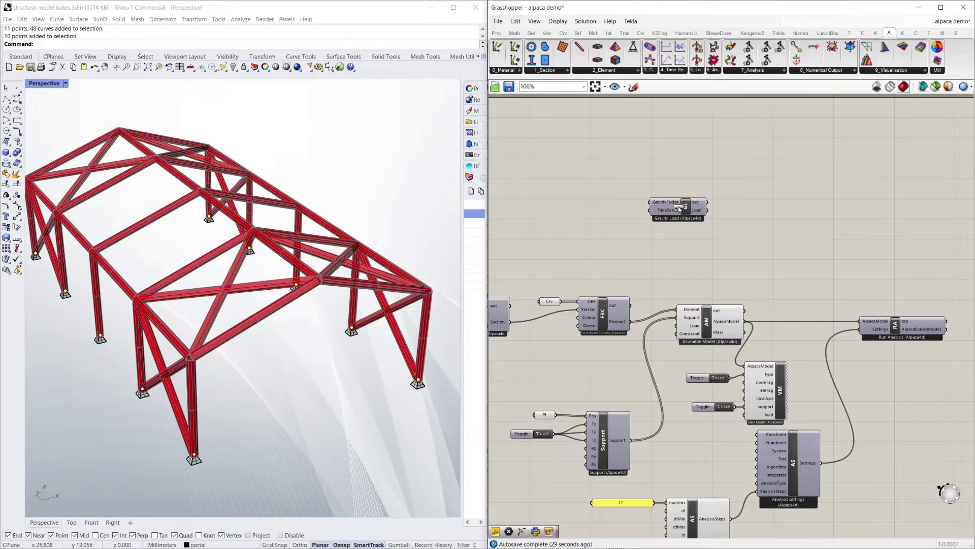
# Add a Point Load component below Gravity Load and connect Gravity Load's Load output to Assemble Model's Load input.
pyautogui.click(699, 75)
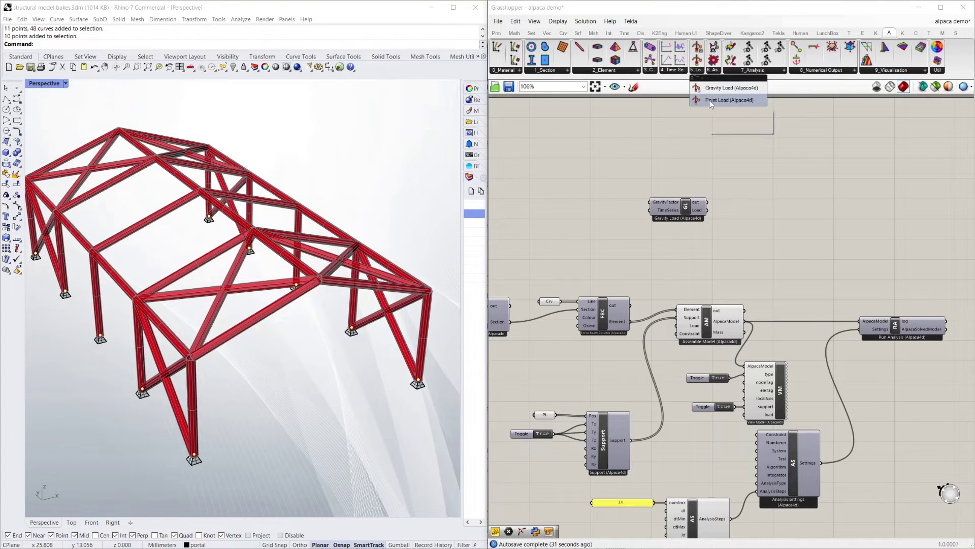
pyautogui.moveTo(711, 93); pyautogui.dragTo(678, 197)
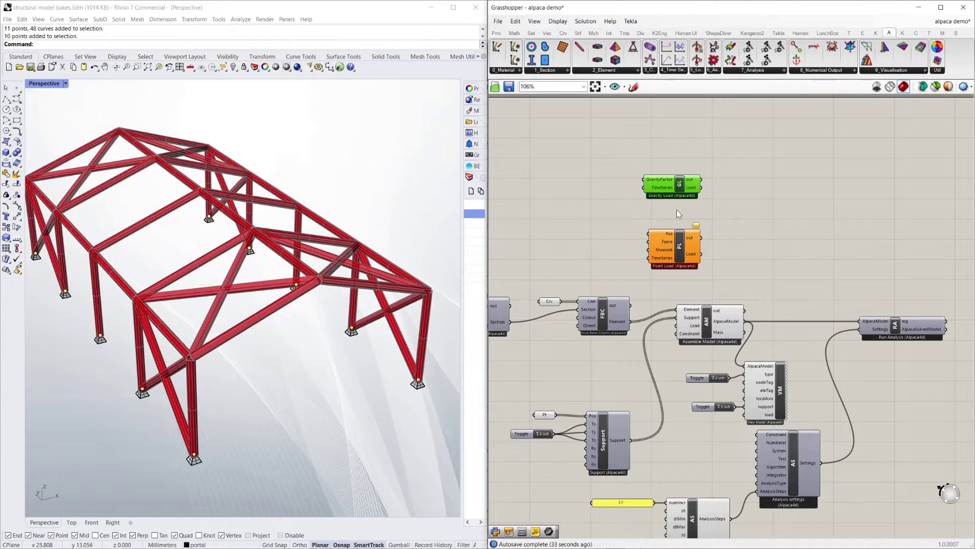
pyautogui.moveTo(655, 255); pyautogui.dragTo(652, 234)
pyautogui.scroll(2, 613, 226)
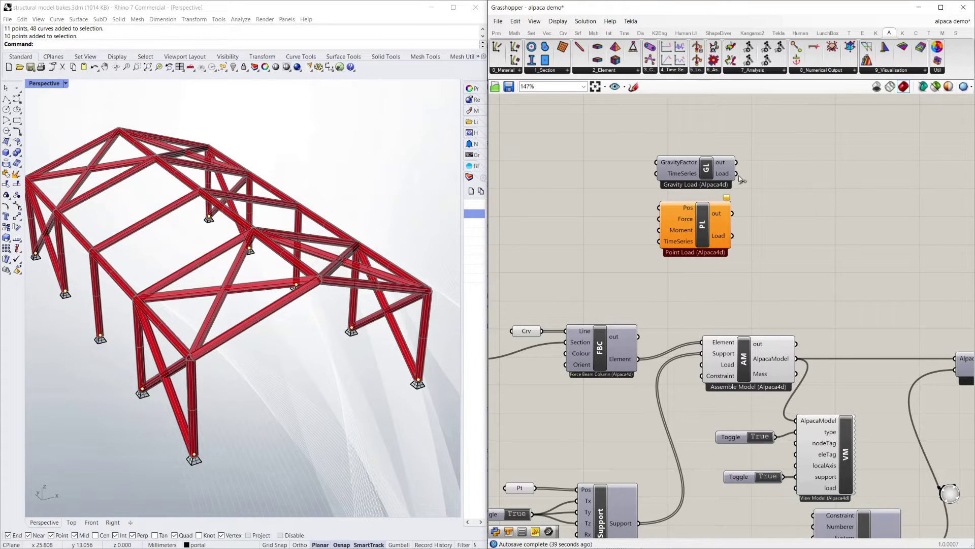
pyautogui.moveTo(736, 173)
pyautogui.mouseDown()
pyautogui.moveTo(762, 193)
pyautogui.moveTo(675, 326)
pyautogui.moveTo(706, 376)
pyautogui.mouseUp()
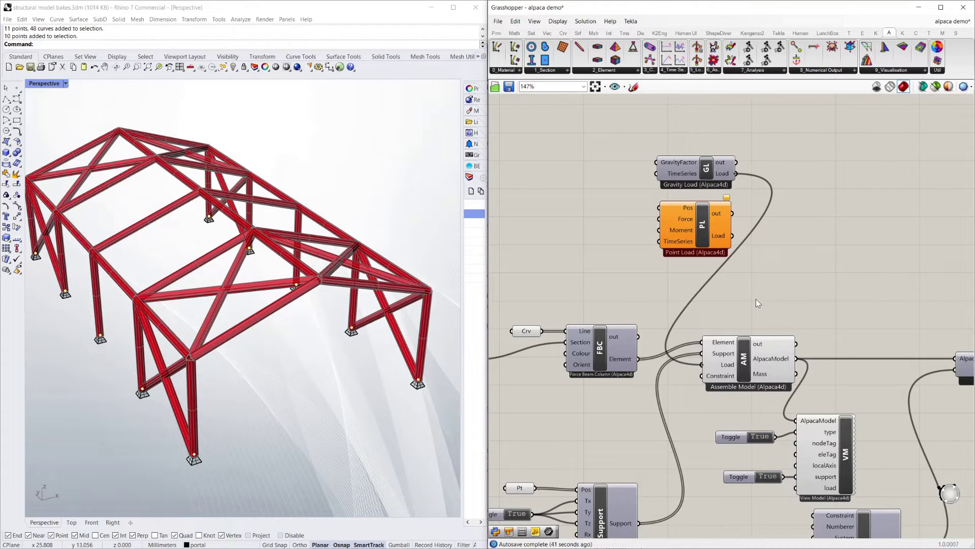
# Add a Deformed Model component beyond Run Analysis and connect the AlpacaSolvedModel output to its matching input.
pyautogui.scroll(-5, 676, 289)
pyautogui.scroll(5, 789, 321)
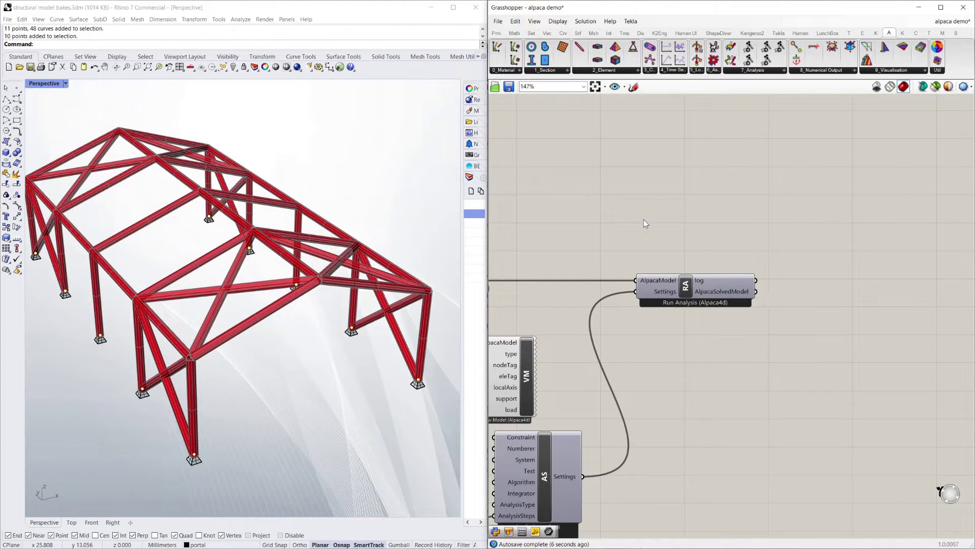
pyautogui.scroll(-2, 644, 223)
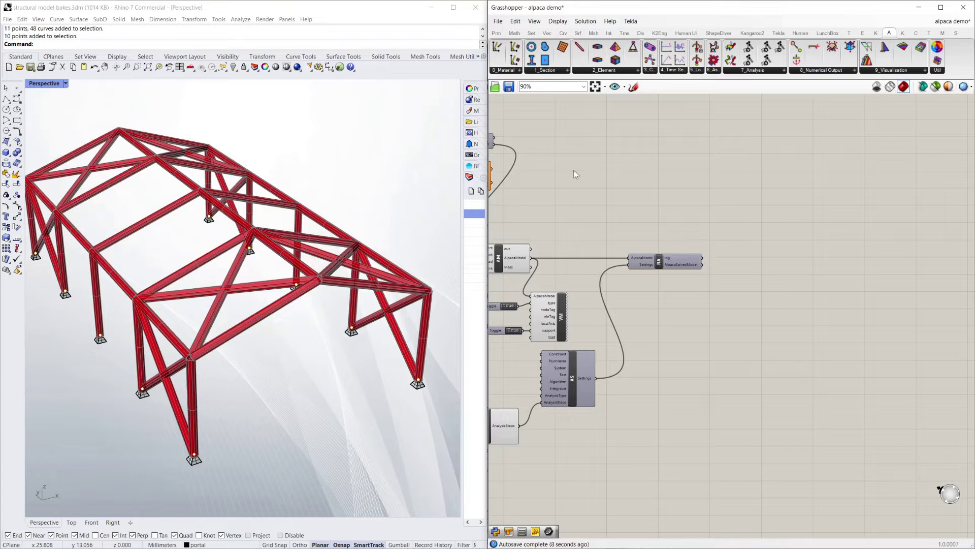
pyautogui.scroll(3, 704, 216)
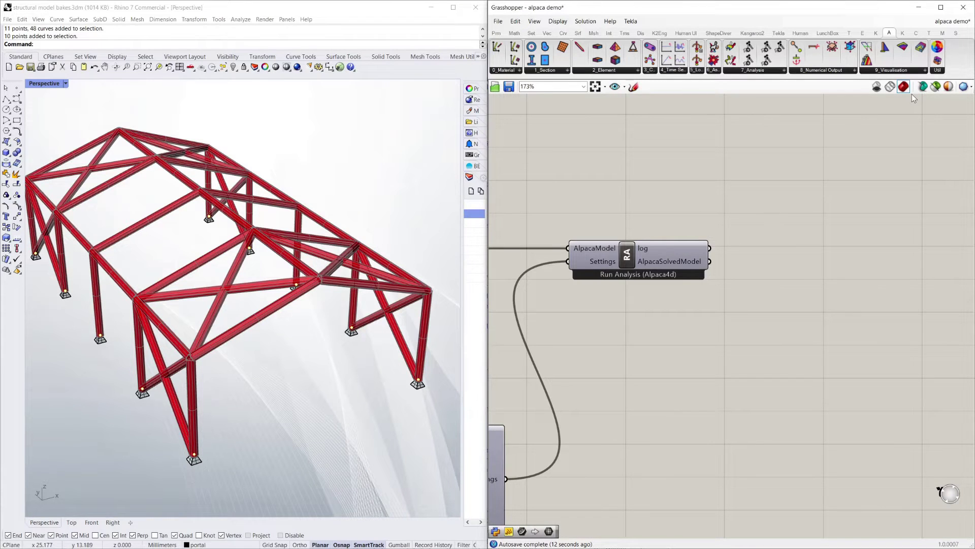
pyautogui.click(881, 70)
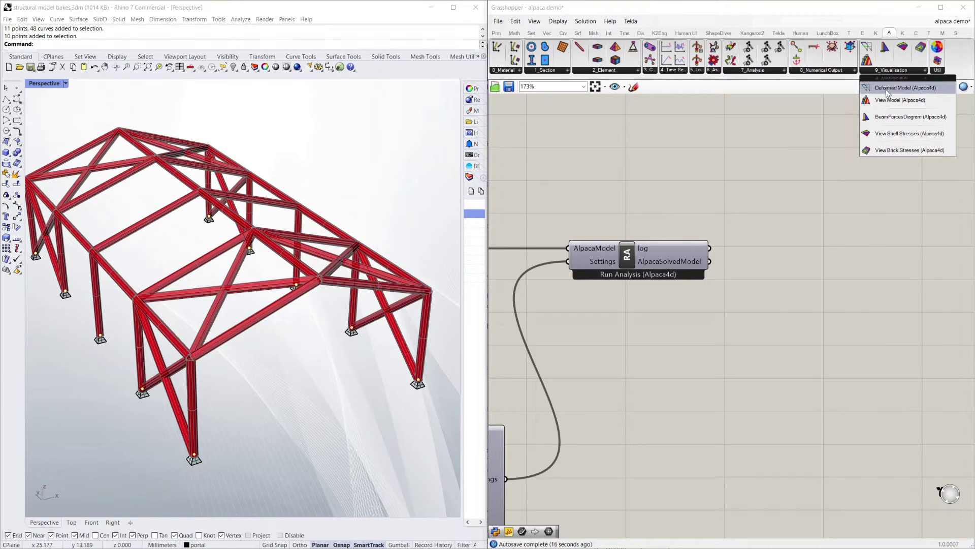
pyautogui.moveTo(888, 92); pyautogui.dragTo(869, 279)
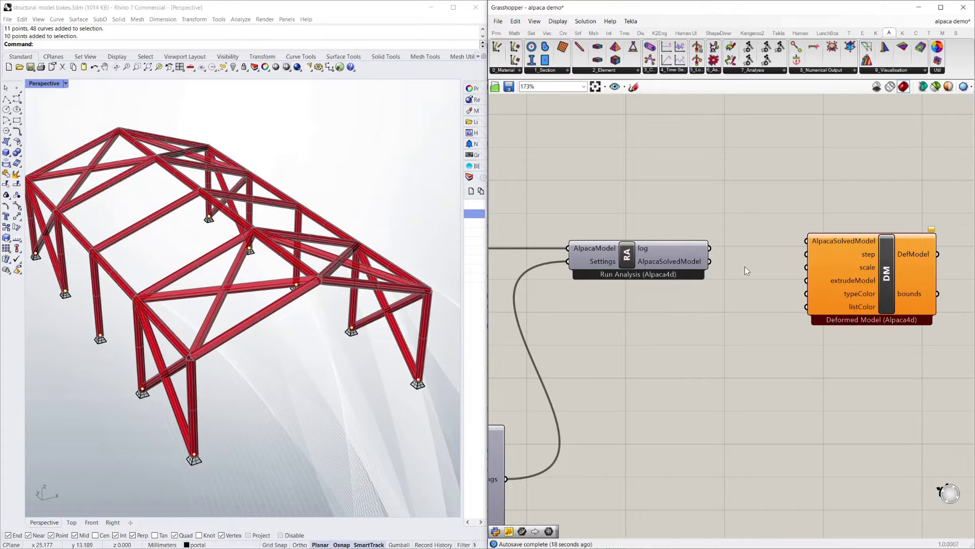
pyautogui.moveTo(709, 261); pyautogui.dragTo(812, 239)
pyautogui.moveTo(922, 274); pyautogui.dragTo(921, 300)
pyautogui.click(874, 206)
# Add a toggle beside Run Analysis, connect it to Deformed Model's extrudeModel input and set it to True.
pyautogui.moveTo(308, 348); pyautogui.dragTo(290, 327, button='right')
pyautogui.scroll(5, 272, 261)
pyautogui.moveTo(315, 272)
pyautogui.mouseDown(button='right')
pyautogui.moveTo(295, 262)
pyautogui.moveTo(294, 248)
pyautogui.moveTo(329, 285)
pyautogui.moveTo(314, 274)
pyautogui.mouseUp(button='right')
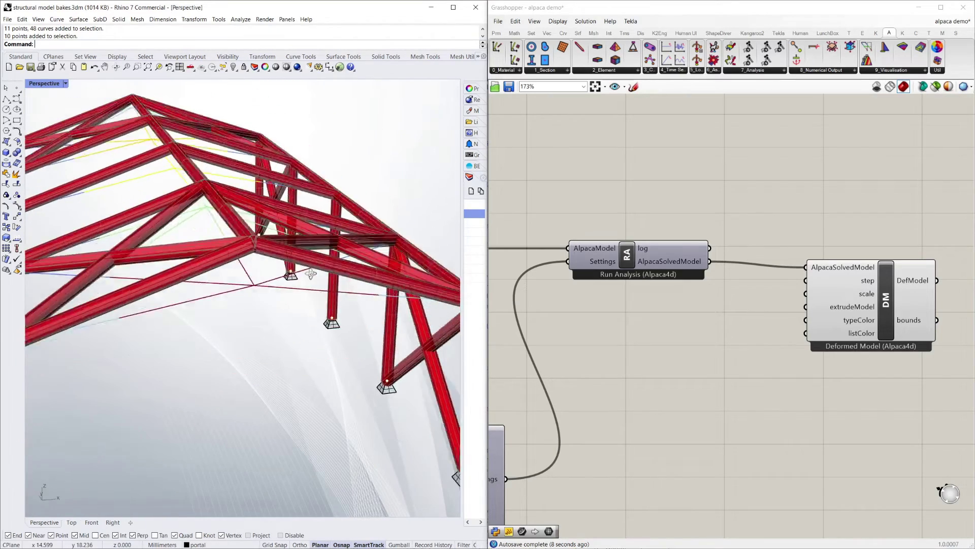
pyautogui.scroll(-8, 321, 280)
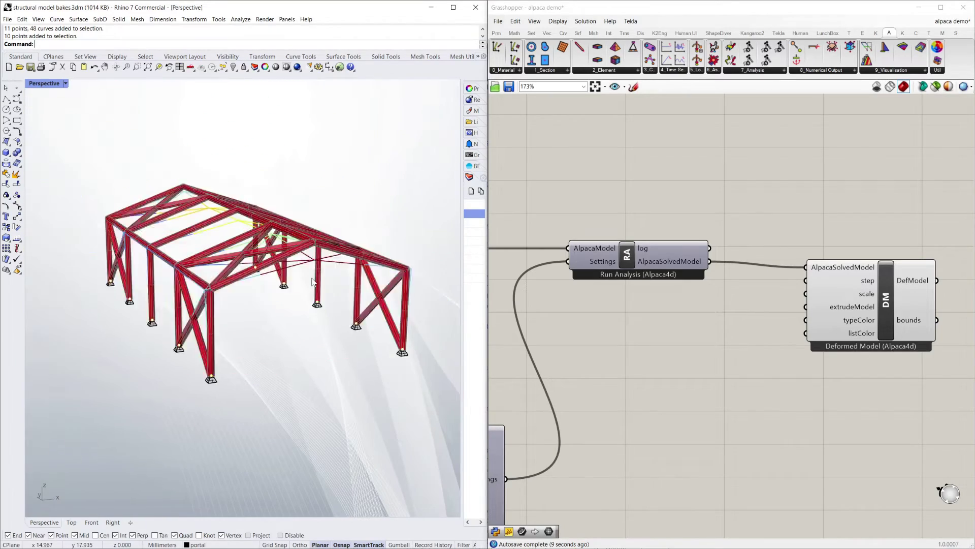
pyautogui.doubleClick(707, 327)
pyautogui.write('toggl')
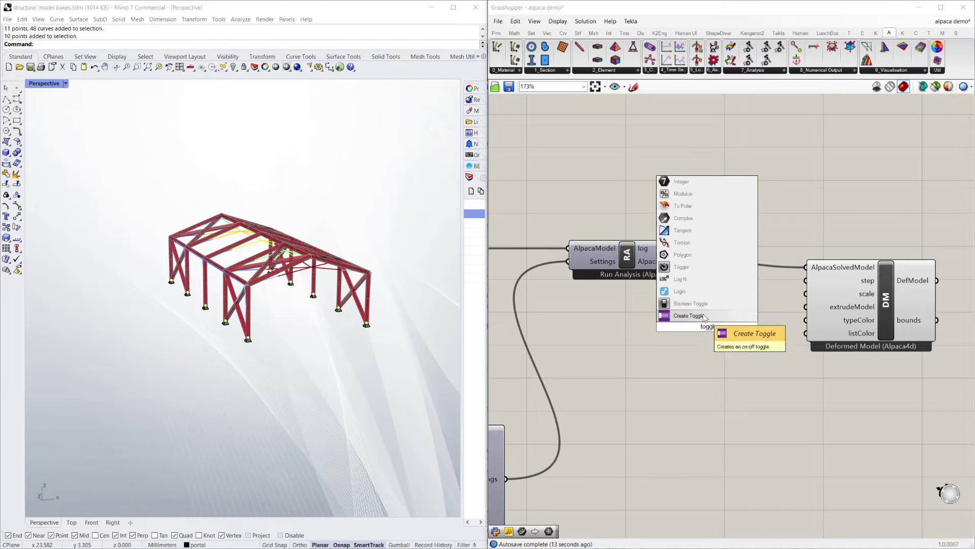
pyautogui.click(705, 316)
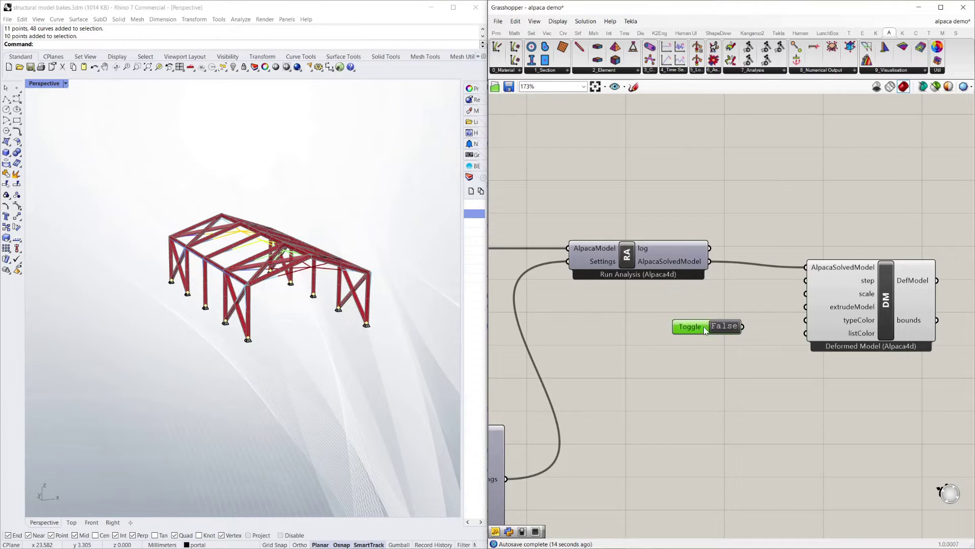
pyautogui.moveTo(719, 332); pyautogui.dragTo(806, 306)
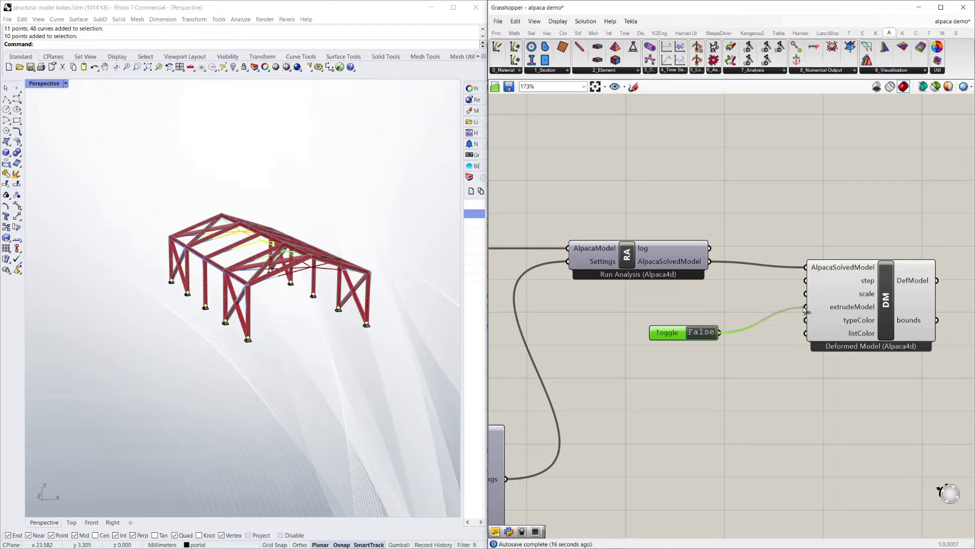
pyautogui.doubleClick(701, 334)
pyautogui.scroll(5, 329, 289)
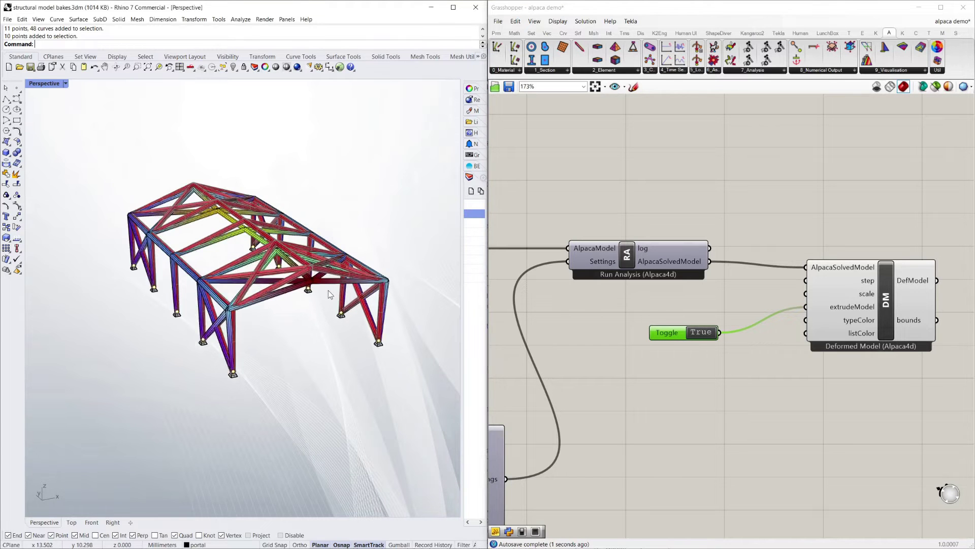
pyautogui.click(795, 226)
# Turn off the preview of the View Model component so only the deformed model is displayed.
pyautogui.scroll(-3, 798, 227)
pyautogui.scroll(1, 747, 269)
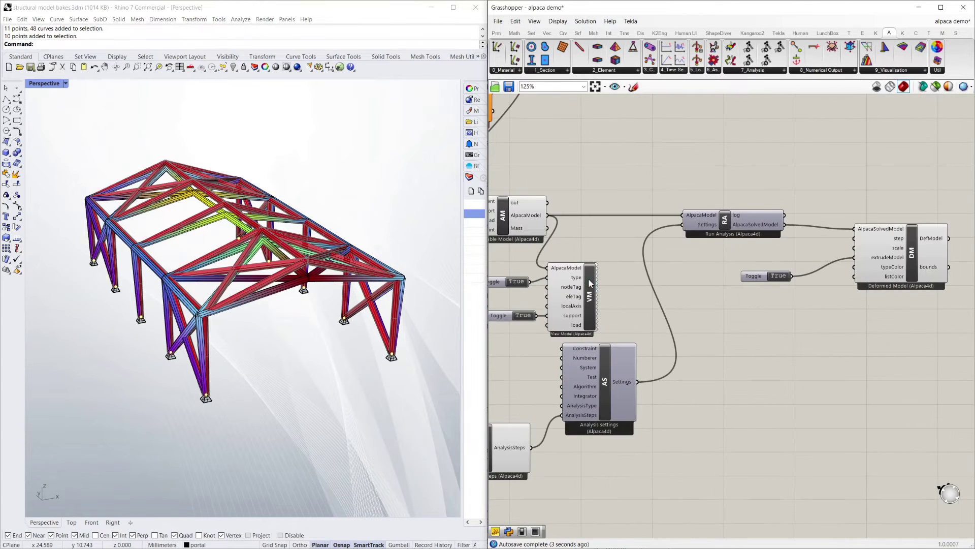
pyautogui.rightClick(589, 279)
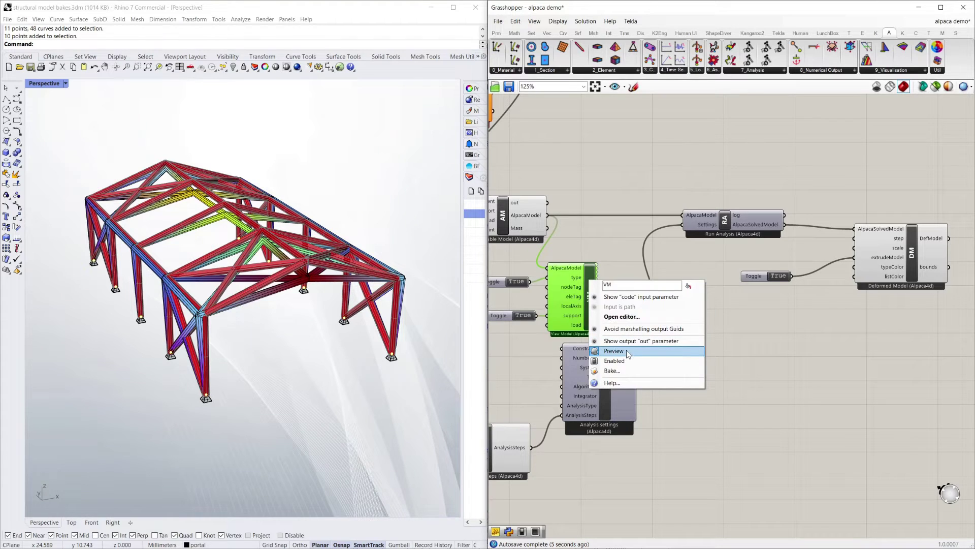
pyautogui.click(628, 351)
pyautogui.rightClick(591, 296)
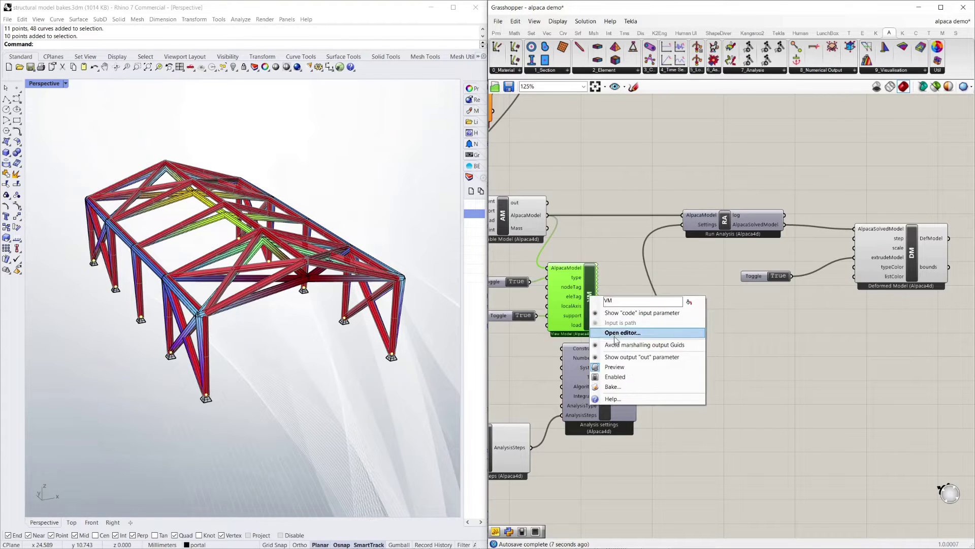
pyautogui.click(628, 369)
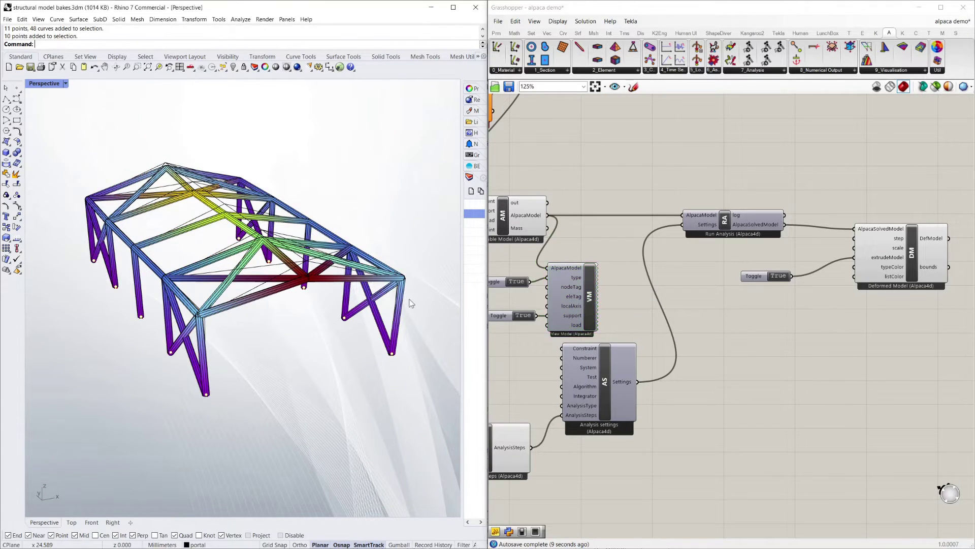
pyautogui.moveTo(405, 313); pyautogui.dragTo(373, 309, button='right')
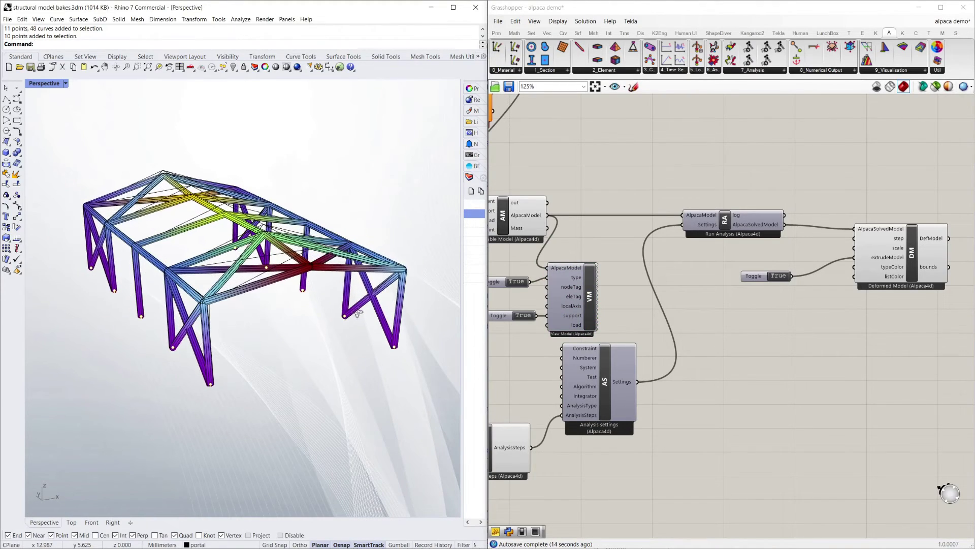
# Move the toggle closer to the Deformed Model component, level with its extrudeModel input.
pyautogui.scroll(-3, 864, 294)
pyautogui.scroll(4, 859, 307)
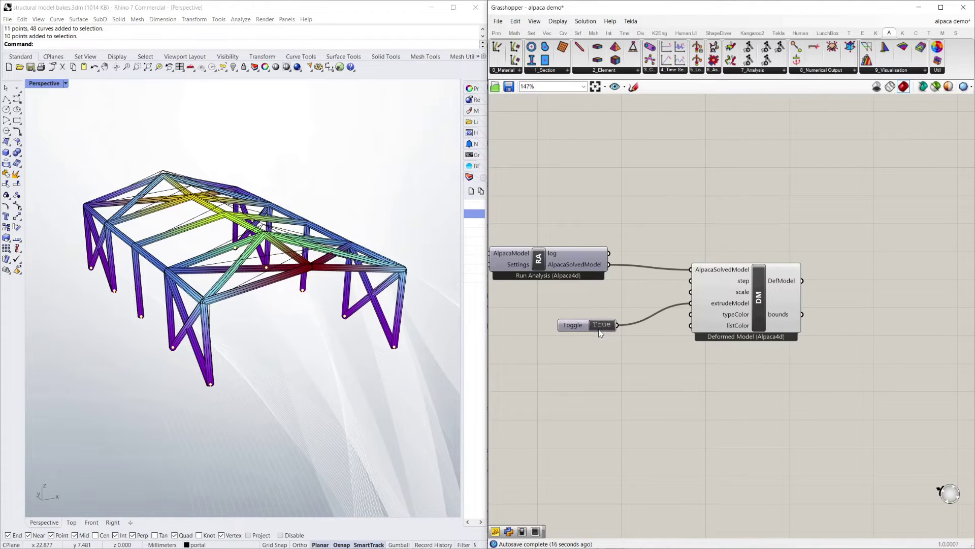
pyautogui.moveTo(599, 328); pyautogui.dragTo(631, 306)
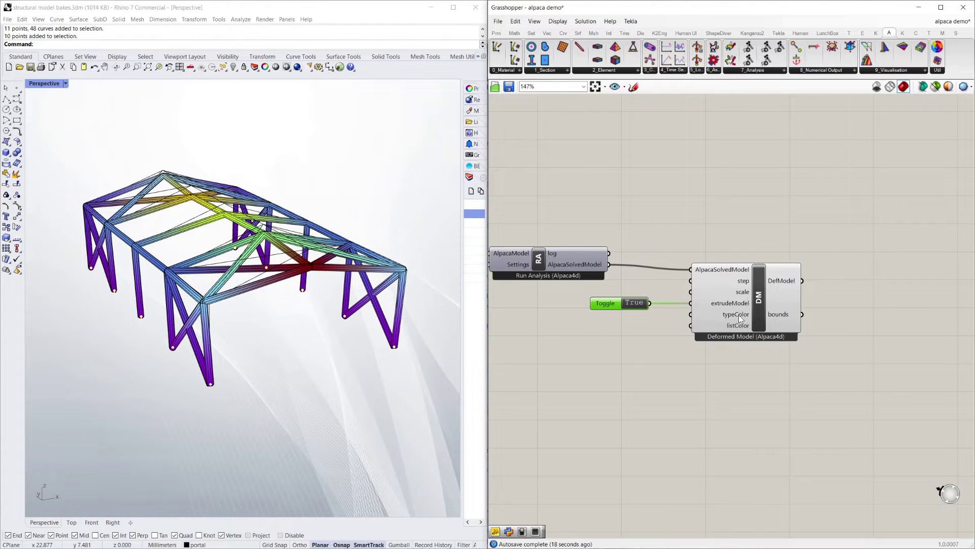
pyautogui.click(775, 236)
# Add a Beam Forces Diagram component above Deformed Model and connect Run Analysis's AlpacaSolvedModel output to its matching input.
pyautogui.scroll(-3, 784, 241)
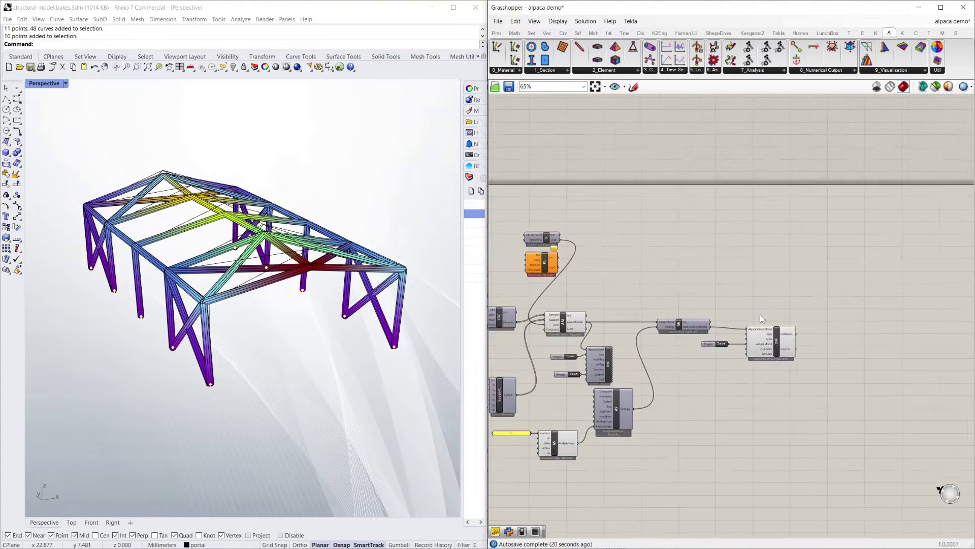
pyautogui.click(892, 71)
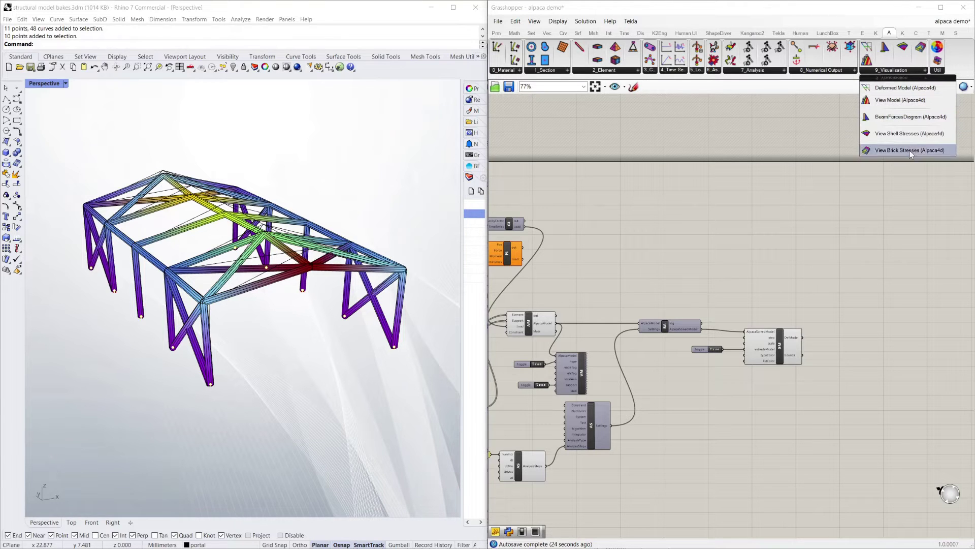
pyautogui.click(918, 118)
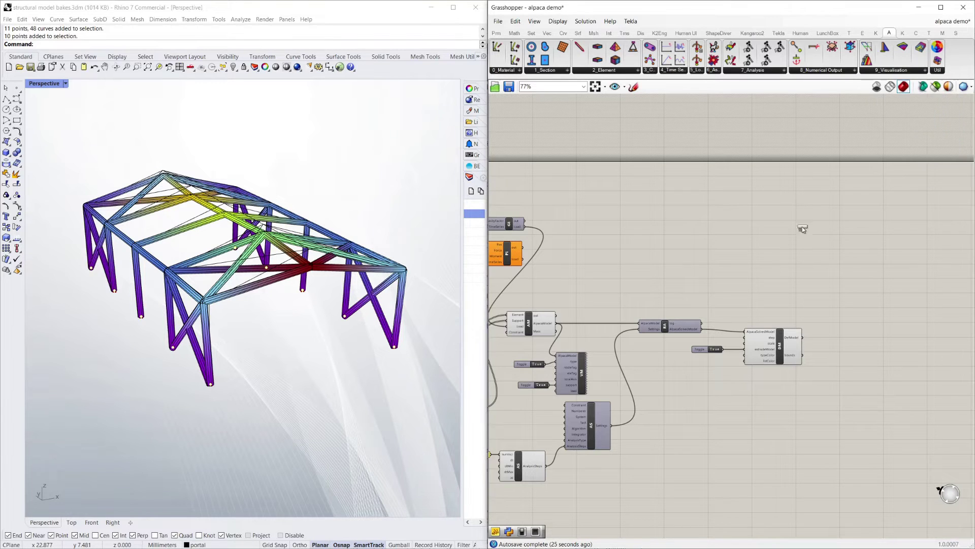
pyautogui.click(777, 290)
pyautogui.scroll(3, 777, 291)
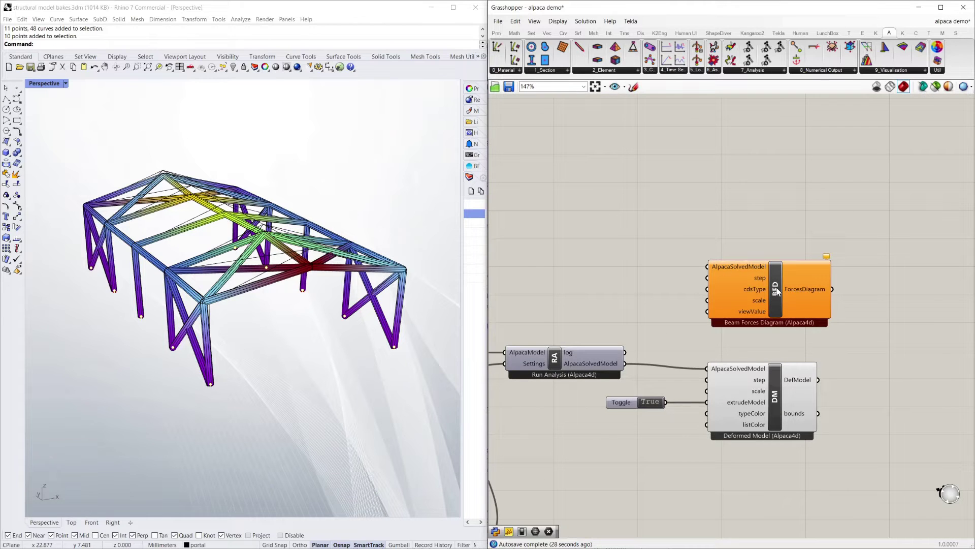
pyautogui.moveTo(625, 363); pyautogui.dragTo(708, 266)
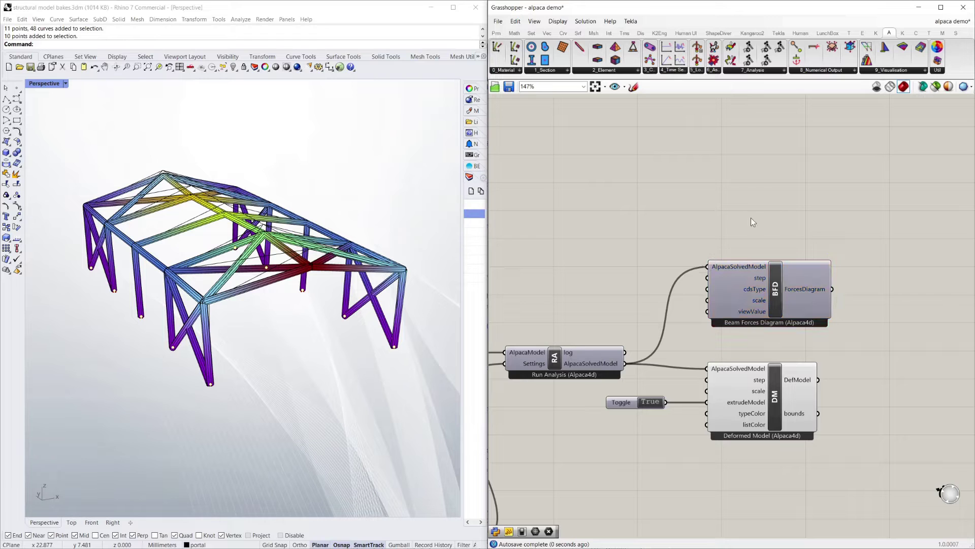
# Turn off the Deformed Model preview and shift the Beam Forces Diagram component slightly further from Run Analysis.
pyautogui.rightClick(771, 395)
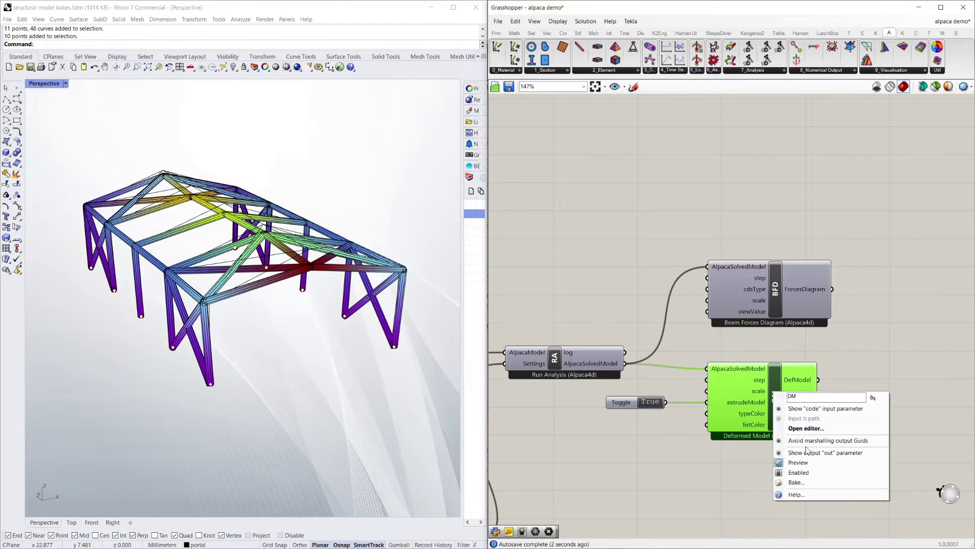
pyautogui.click(806, 461)
pyautogui.click(850, 344)
pyautogui.moveTo(777, 291); pyautogui.dragTo(801, 278)
pyautogui.click(773, 214)
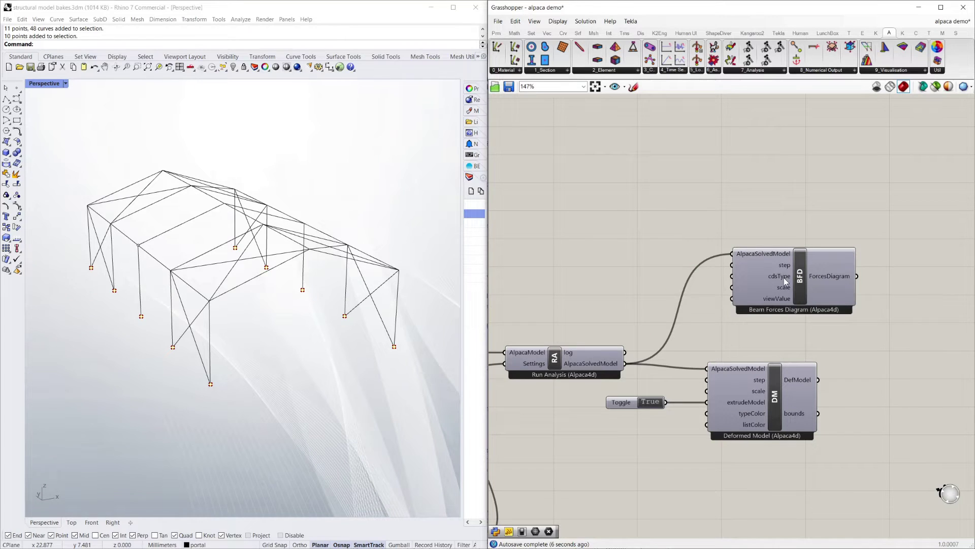
# Add a panel containing 0, connect it to Beam Forces Diagram's cdsType input and shrink it to a single line.
pyautogui.moveTo(785, 281)
pyautogui.click(496, 33)
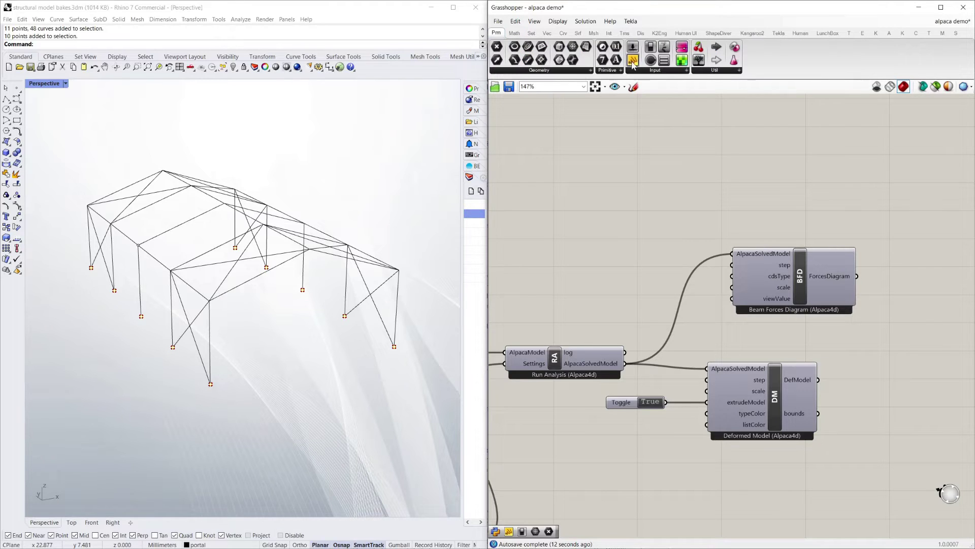
pyautogui.moveTo(632, 62); pyautogui.dragTo(645, 230)
pyautogui.doubleClick(648, 233)
pyautogui.write('0')
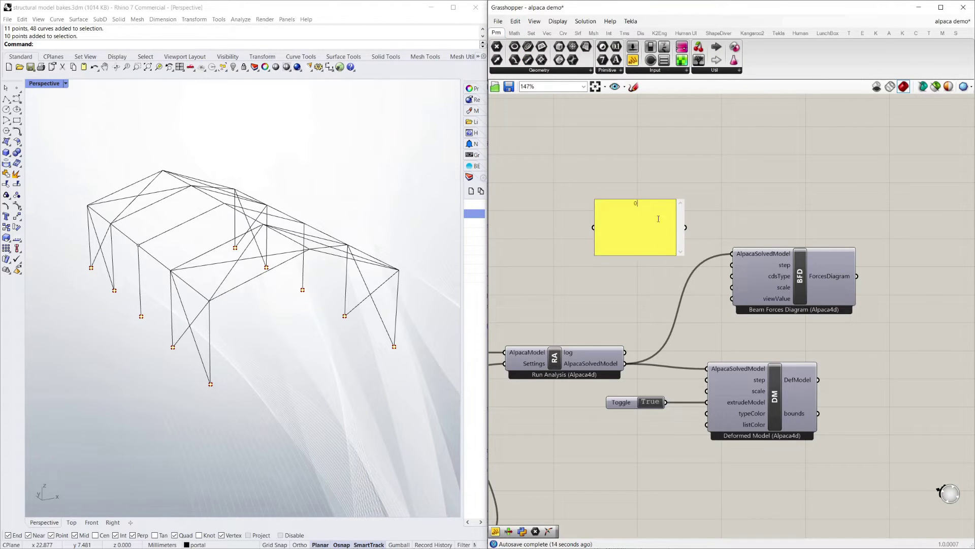
pyautogui.click(678, 188)
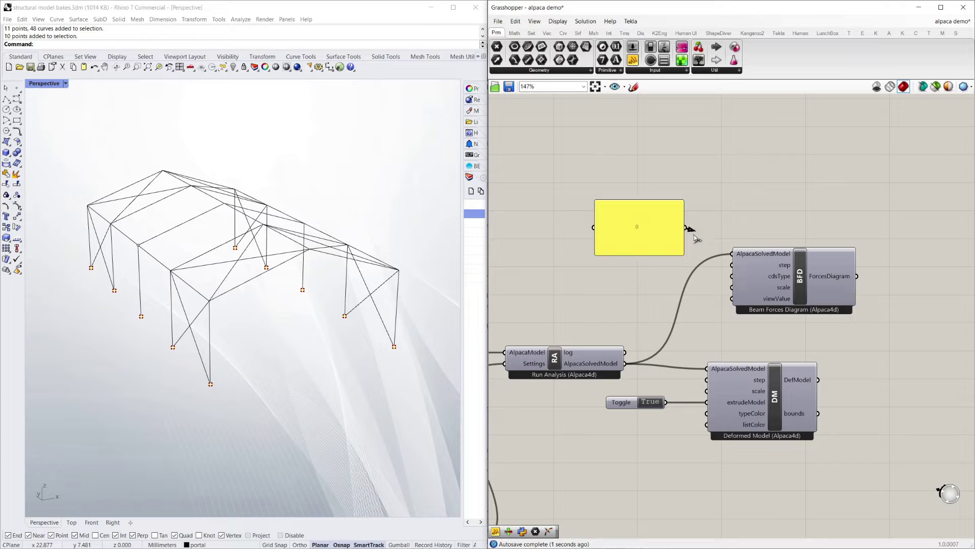
pyautogui.moveTo(686, 227); pyautogui.dragTo(734, 276)
pyautogui.moveTo(652, 200); pyautogui.dragTo(661, 274)
# Turn on the preview of the Beam Forces Diagram component and check the diagram at the column tops.
pyautogui.rightClick(800, 265)
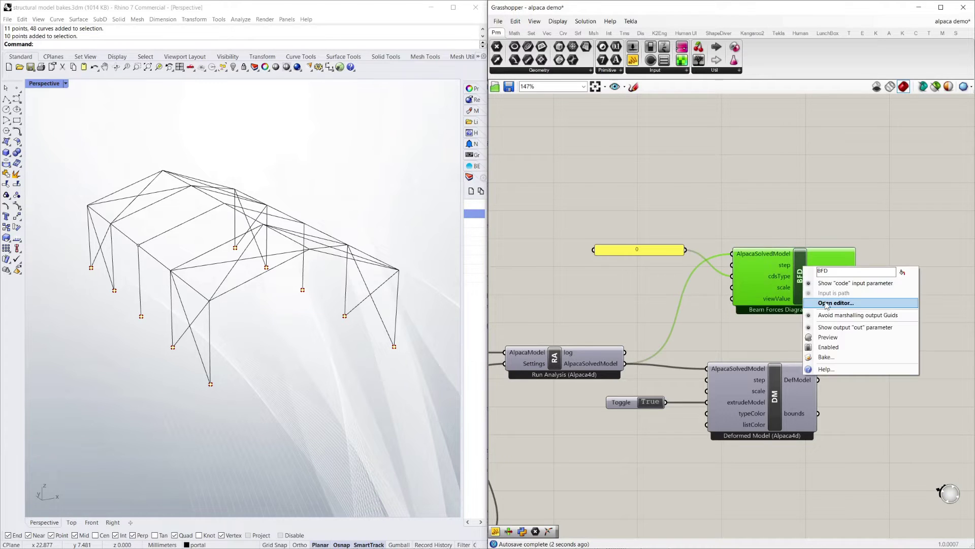
pyautogui.click(836, 337)
pyautogui.click(800, 205)
pyautogui.moveTo(780, 281)
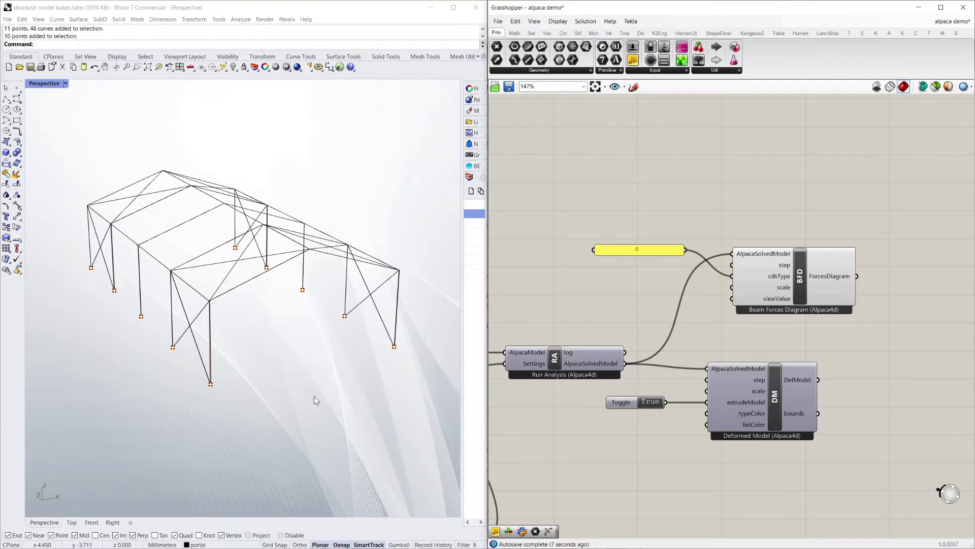
pyautogui.scroll(10, 208, 314)
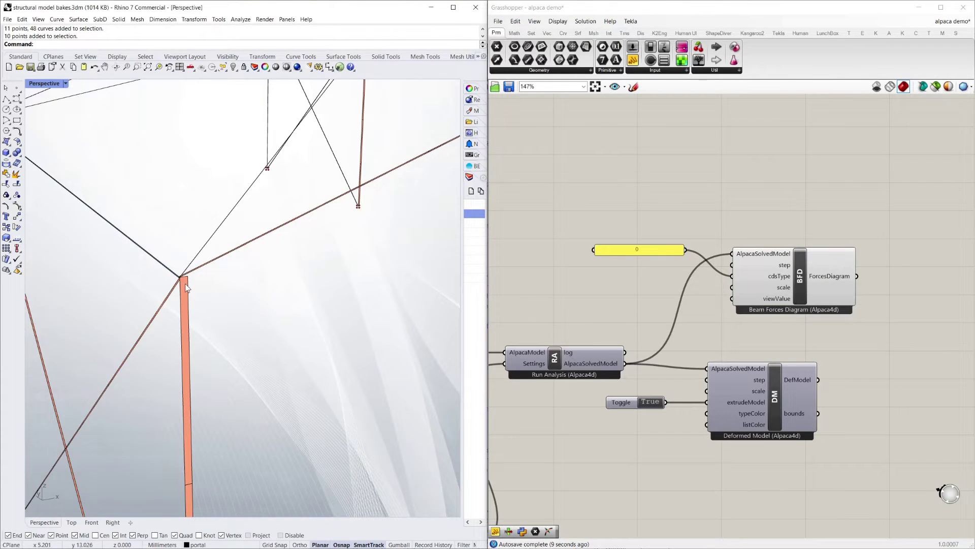
pyautogui.scroll(-8, 186, 287)
pyautogui.scroll(2, 564, 216)
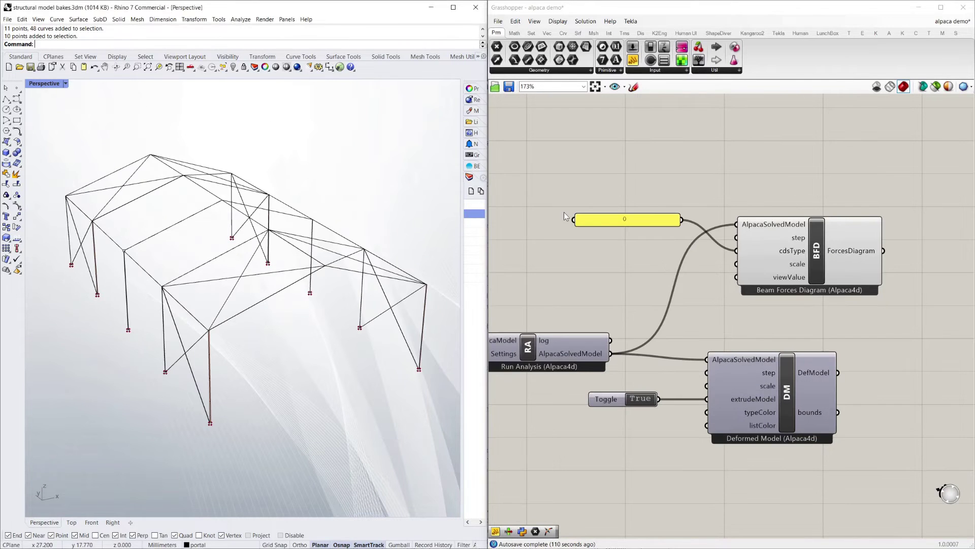
# Duplicate the cdsType panel below itself, set the copy to 0.1 and connect it to Beam Forces Diagram's scale input.
pyautogui.click(642, 219)
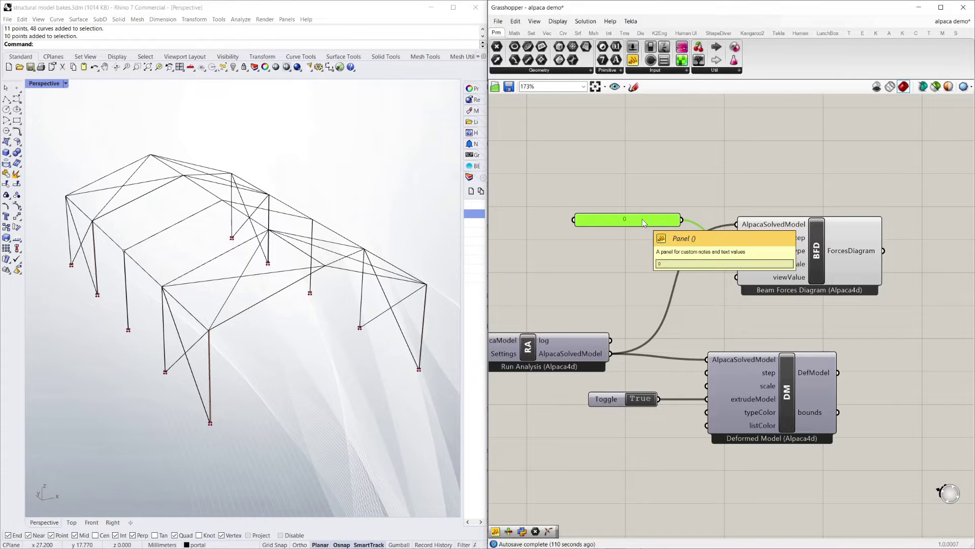
pyautogui.hotkey('ctrl', 'c')
pyautogui.hotkey('ctrl', 'v')
pyautogui.moveTo(655, 230); pyautogui.dragTo(655, 272)
pyautogui.doubleClick(656, 272)
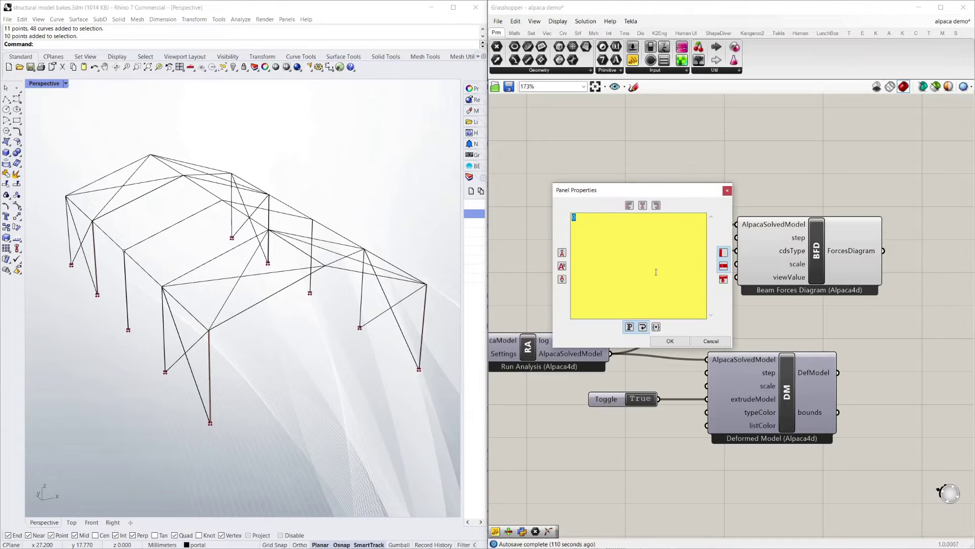
pyautogui.click(671, 341)
pyautogui.moveTo(684, 267); pyautogui.dragTo(736, 263)
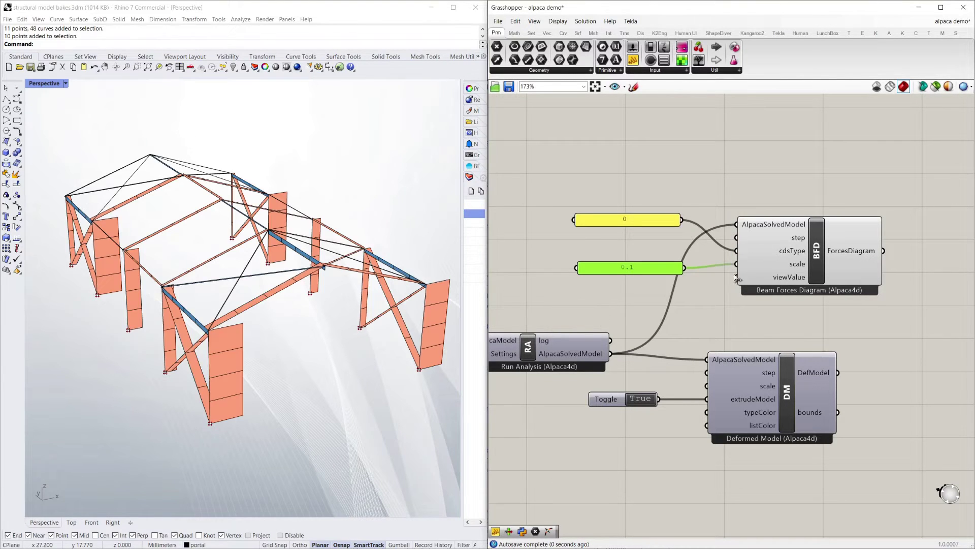
# Set the panel feeding Beam Forces Diagram's cdsType input to 1 to display another force type.
pyautogui.moveTo(311, 389); pyautogui.dragTo(313, 313, button='right')
pyautogui.scroll(2, 254, 407)
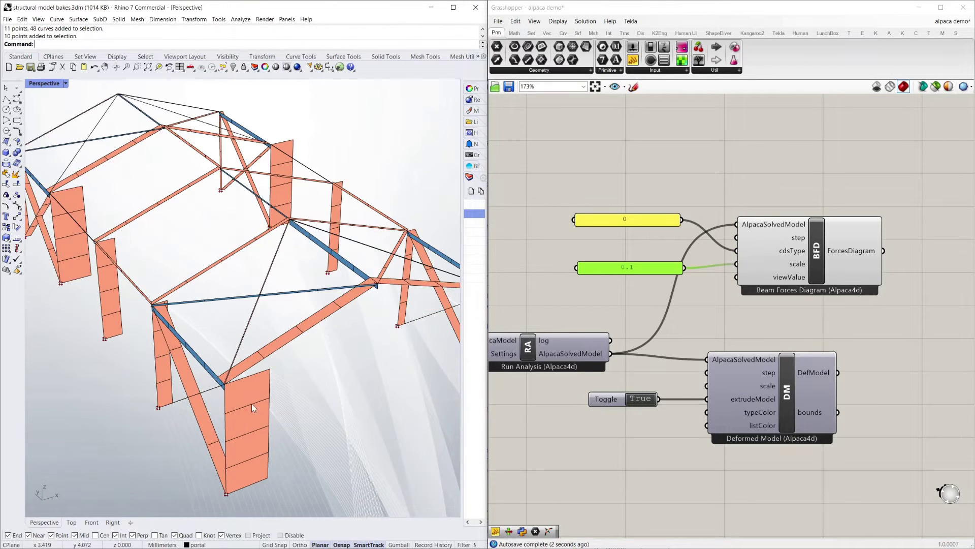
pyautogui.scroll(-6, 214, 386)
pyautogui.scroll(5, 216, 391)
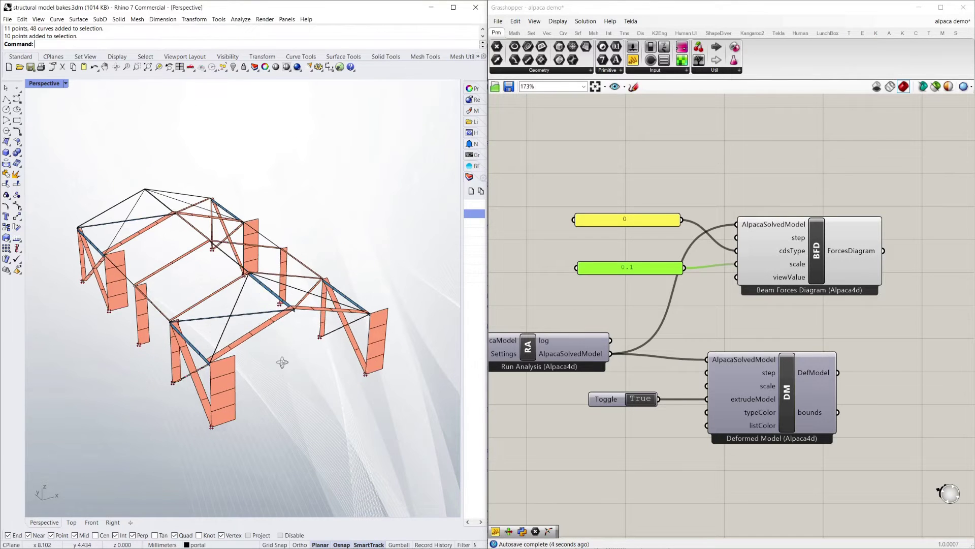
pyautogui.click(619, 235)
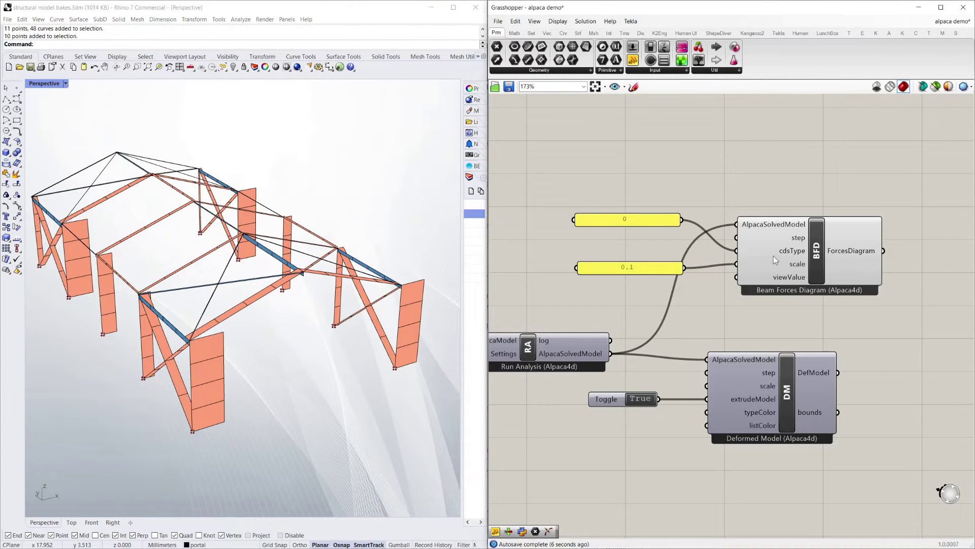
pyautogui.moveTo(796, 253)
pyautogui.doubleClick(645, 221)
pyautogui.write('1')
pyautogui.click(670, 293)
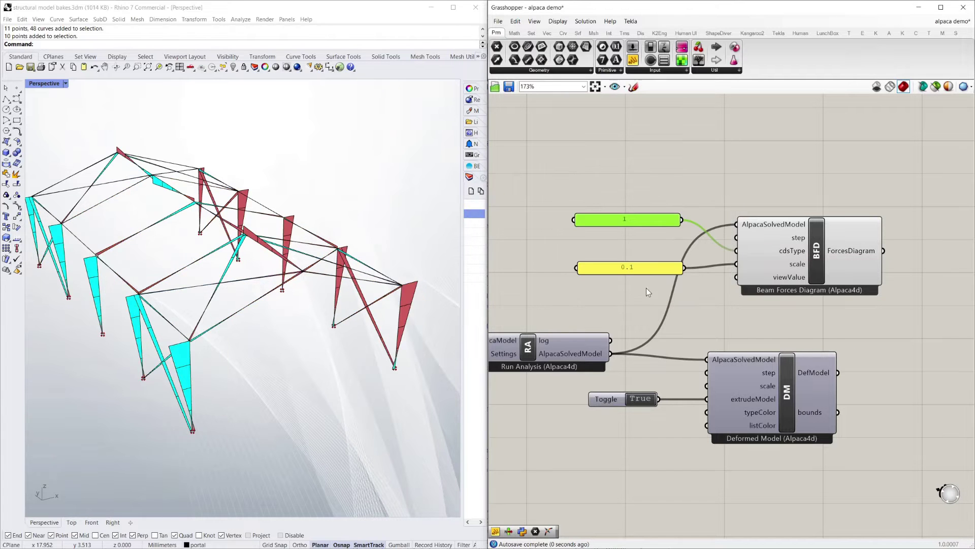
# Turn on the preview of the Deformed Model component to compare it with the force diagram, and turn it off again.
pyautogui.moveTo(411, 319); pyautogui.dragTo(215, 278, button='right')
pyautogui.rightClick(785, 385)
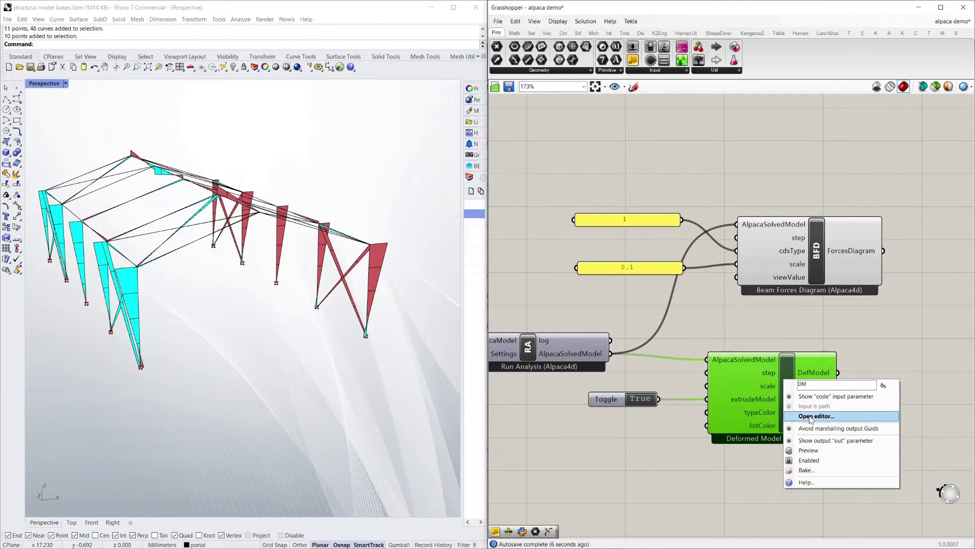
pyautogui.click(821, 448)
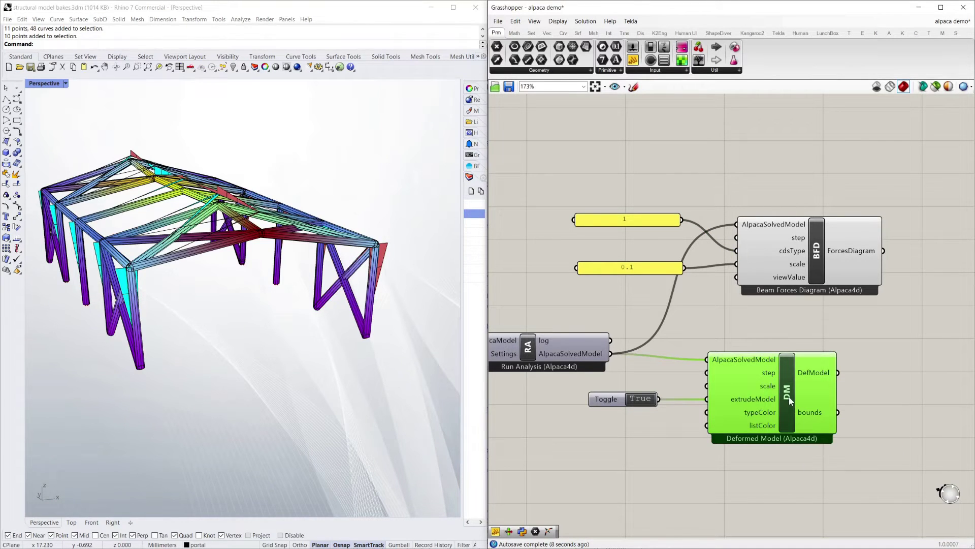
pyautogui.rightClick(789, 398)
pyautogui.click(818, 465)
pyautogui.moveTo(413, 294); pyautogui.dragTo(380, 282, button='right')
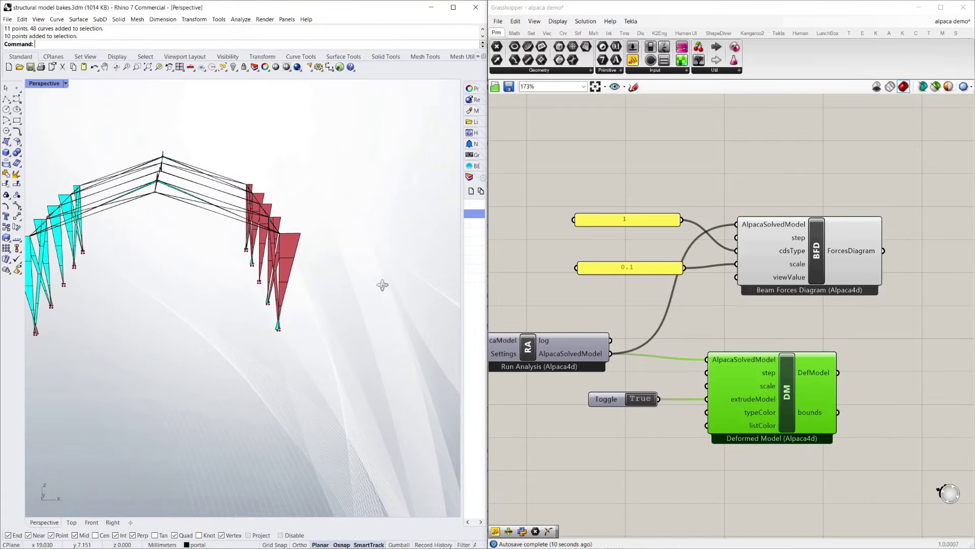
# Examine the beam forces diagram for cdsType 1 along the columns, at the supports and across the whole frame.
pyautogui.moveTo(290, 252); pyautogui.dragTo(339, 278, button='right')
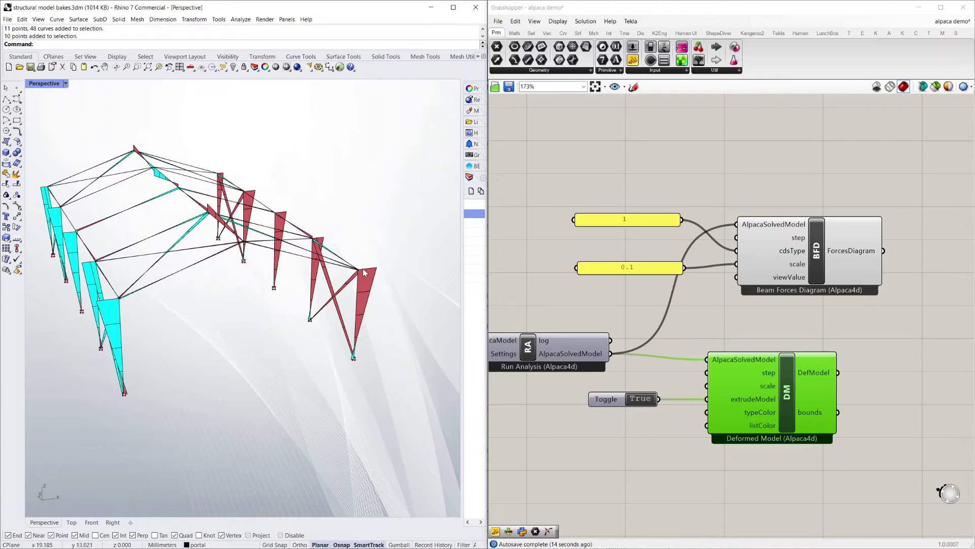
pyautogui.scroll(6, 384, 347)
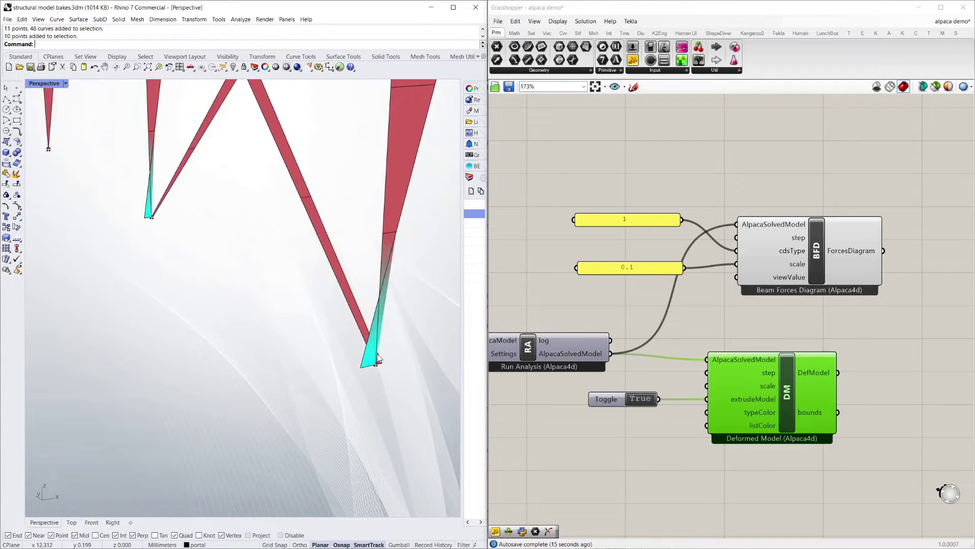
pyautogui.scroll(-8, 382, 375)
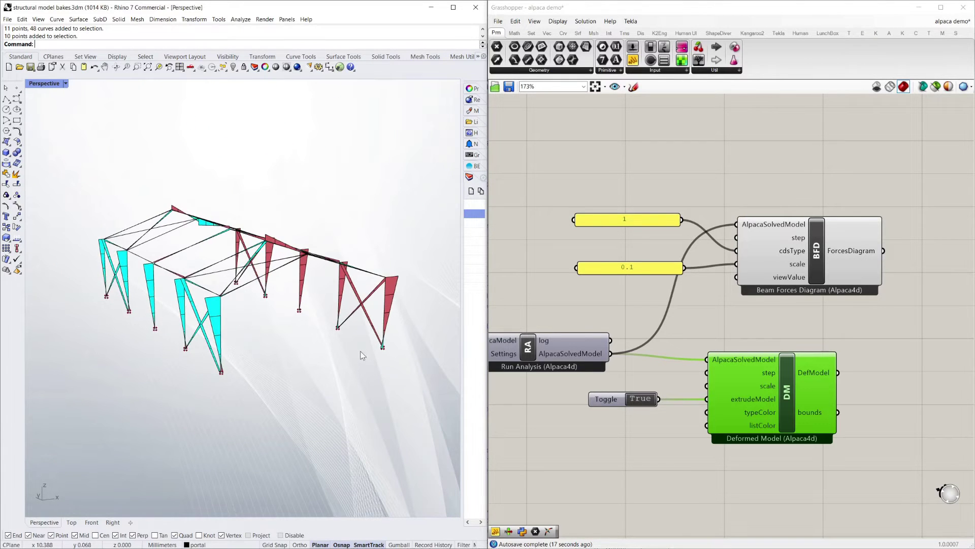
pyautogui.scroll(2, 362, 305)
pyautogui.click(699, 171)
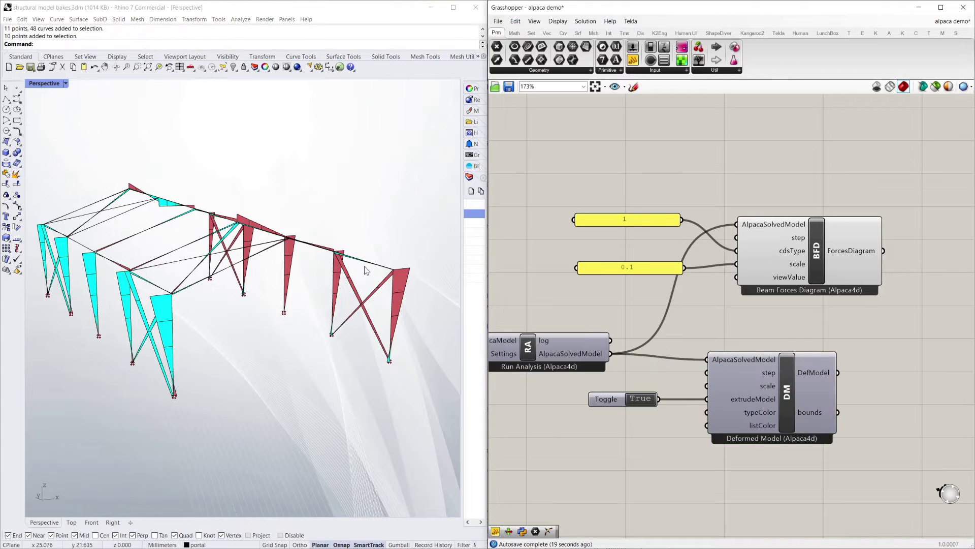
pyautogui.moveTo(365, 270); pyautogui.dragTo(359, 283, button='right')
pyautogui.moveTo(202, 360); pyautogui.dragTo(201, 372, button='right')
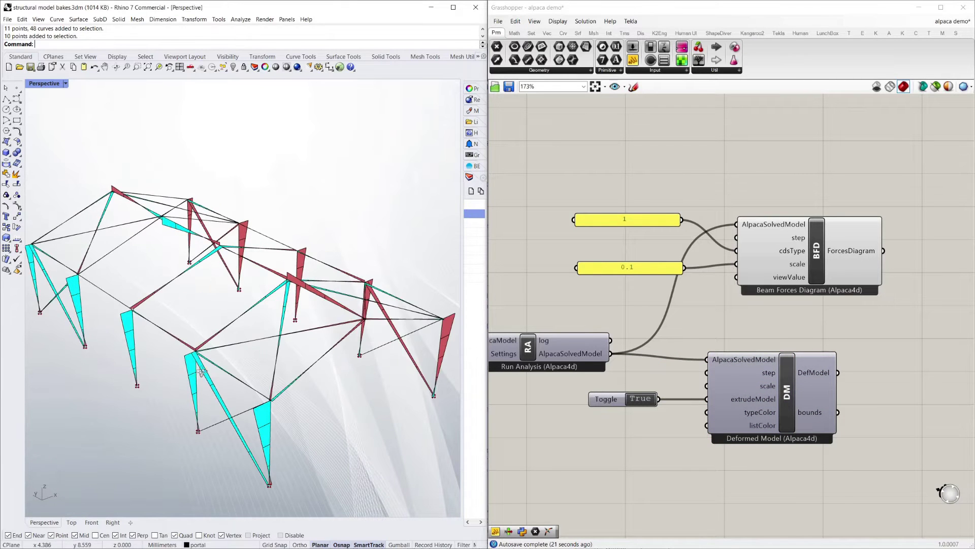
pyautogui.scroll(3, 321, 404)
pyautogui.scroll(-5, 410, 268)
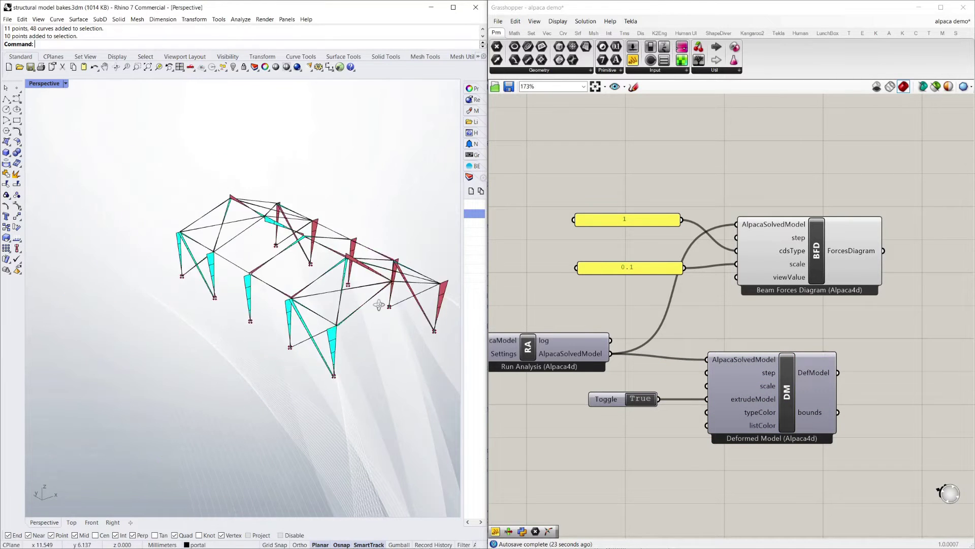
pyautogui.scroll(3, 275, 346)
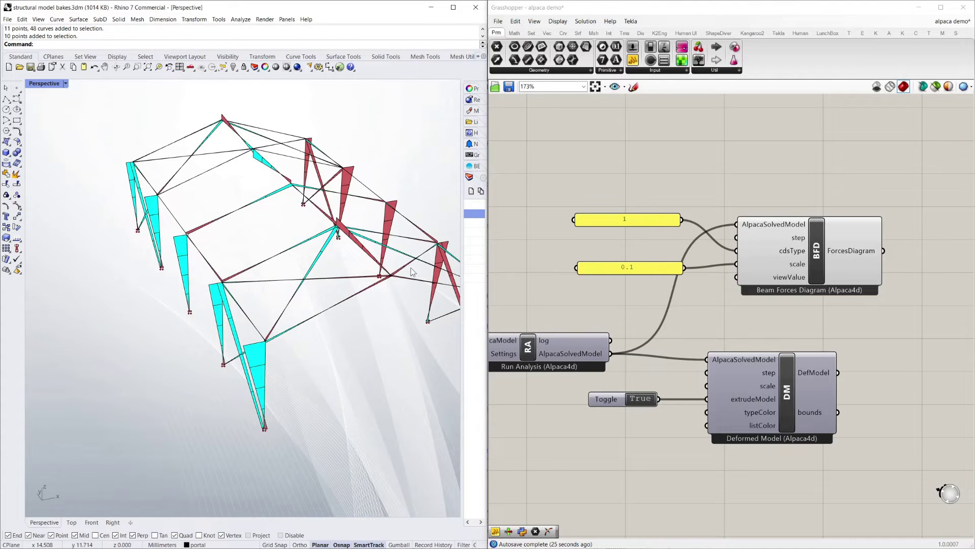
pyautogui.moveTo(350, 331); pyautogui.dragTo(340, 325, button='right')
pyautogui.click(708, 186)
pyautogui.click(219, 296)
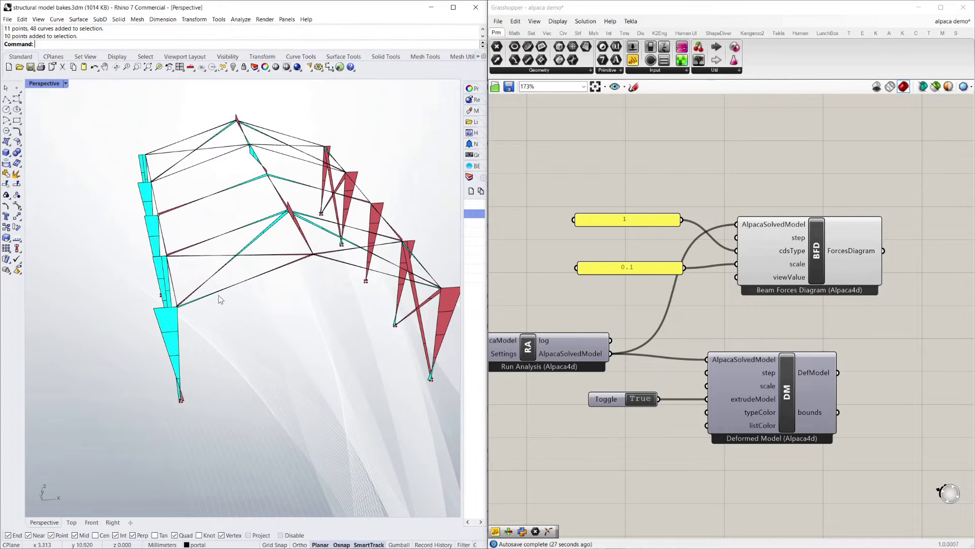
pyautogui.moveTo(220, 299); pyautogui.dragTo(274, 307, button='right')
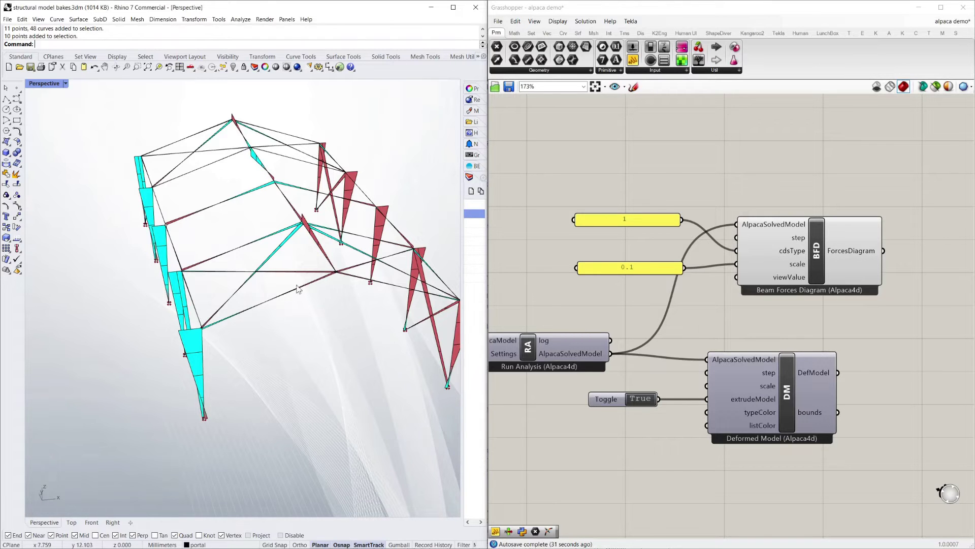
pyautogui.moveTo(263, 346); pyautogui.dragTo(360, 355, button='right')
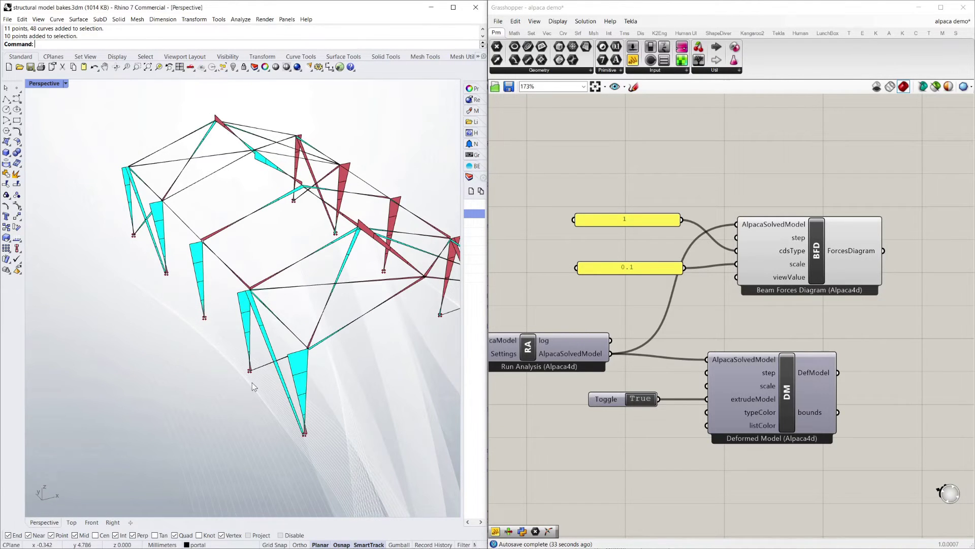
# Set the panel feeding Beam Forces Diagram's cdsType input to 3 and inspect the moments around axis 1 along the rafters.
pyautogui.moveTo(801, 270)
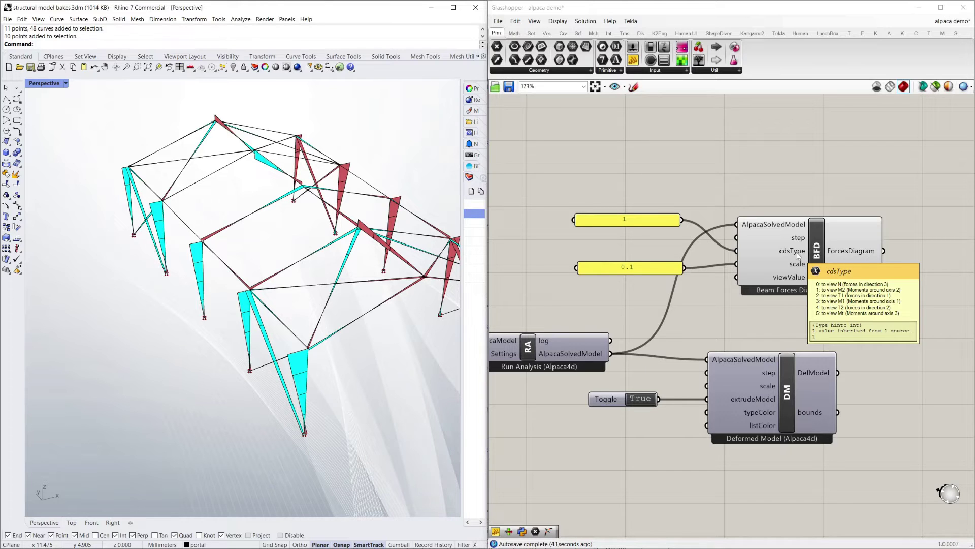
pyautogui.doubleClick(646, 219)
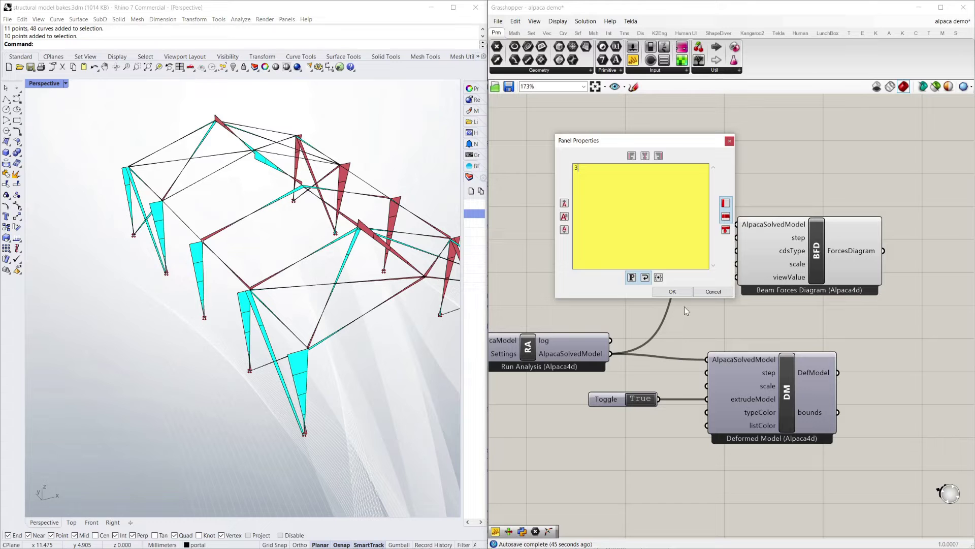
pyautogui.click(672, 291)
pyautogui.moveTo(375, 331); pyautogui.dragTo(346, 321, button='right')
pyautogui.moveTo(297, 233); pyautogui.dragTo(227, 333, button='right')
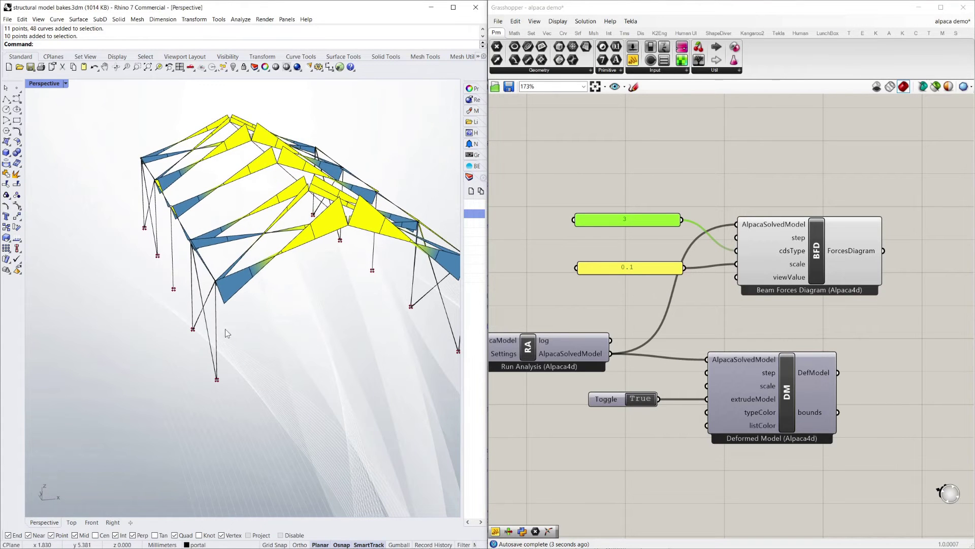
pyautogui.moveTo(271, 392); pyautogui.dragTo(311, 358, button='right')
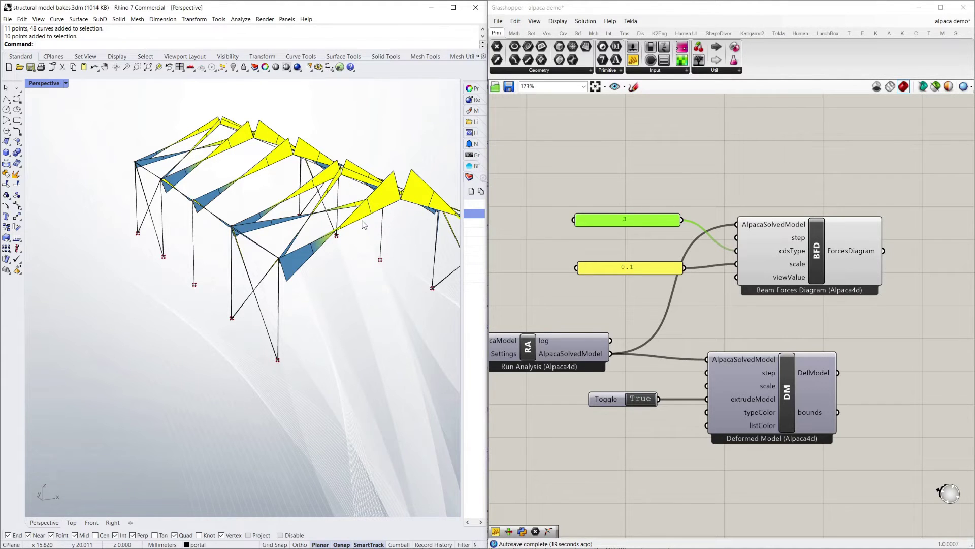
pyautogui.moveTo(362, 223); pyautogui.dragTo(279, 187, button='right')
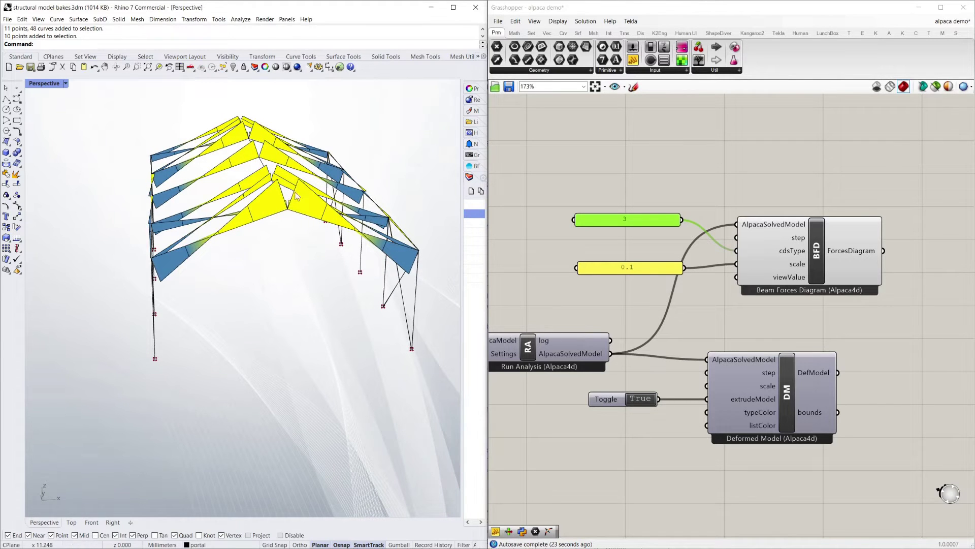
pyautogui.moveTo(287, 213); pyautogui.dragTo(281, 207, button='right')
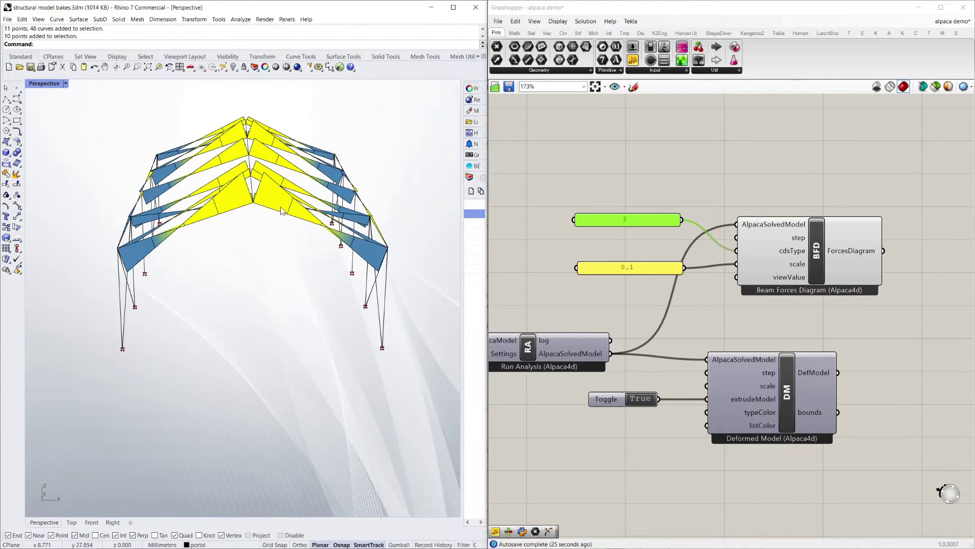
pyautogui.moveTo(248, 329); pyautogui.dragTo(300, 312, button='right')
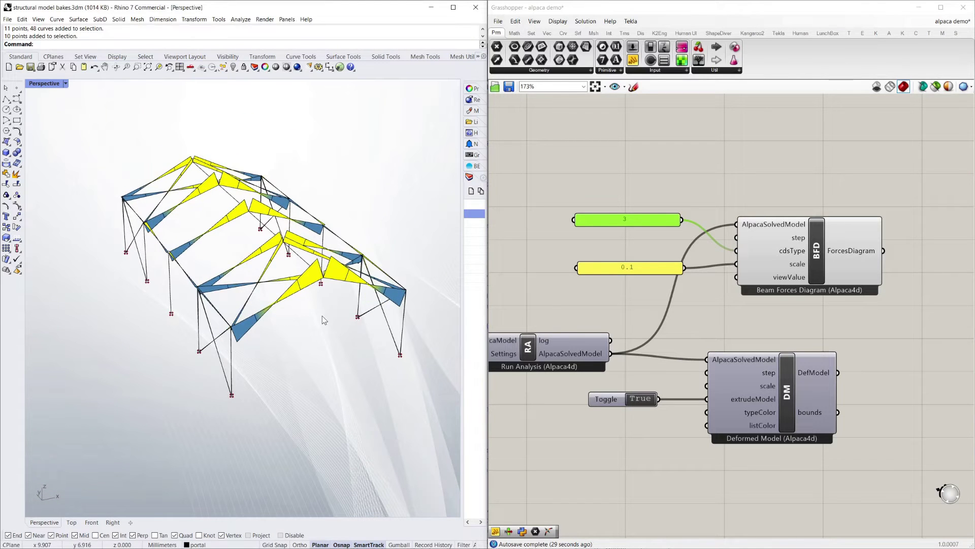
pyautogui.click(608, 166)
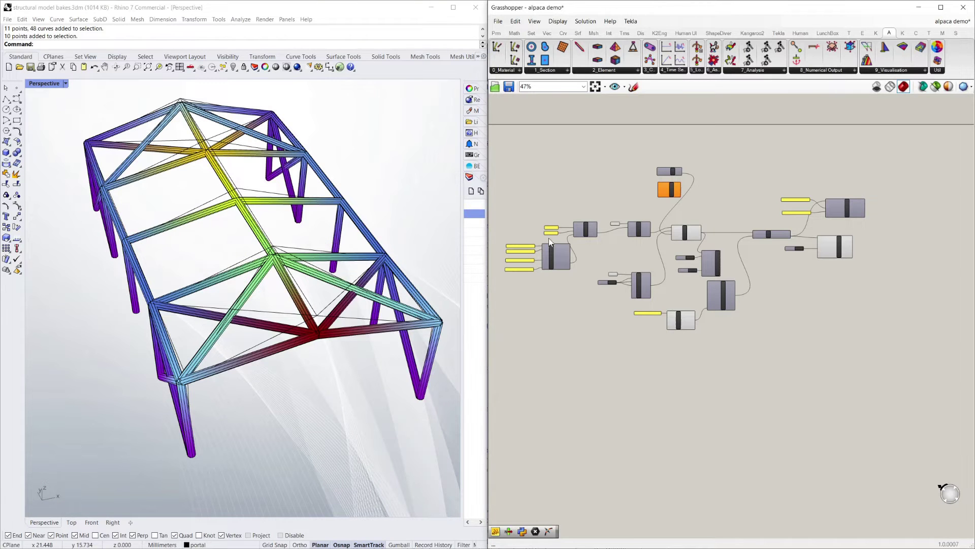
pyautogui.moveTo(459, 237); pyautogui.dragTo(335, 322, button='right')
pyautogui.click(652, 176)
pyautogui.scroll(4, 642, 191)
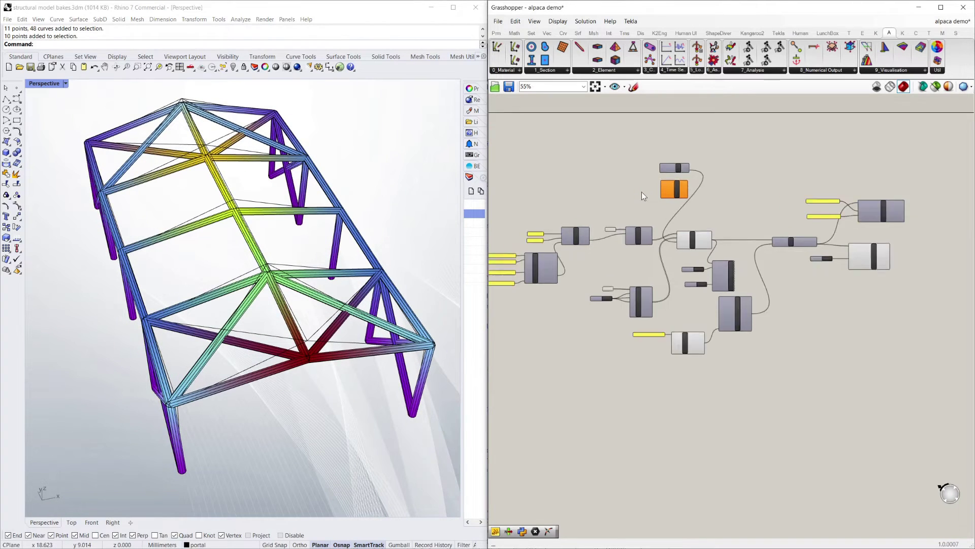
pyautogui.scroll(-4, 641, 191)
pyautogui.scroll(3, 729, 194)
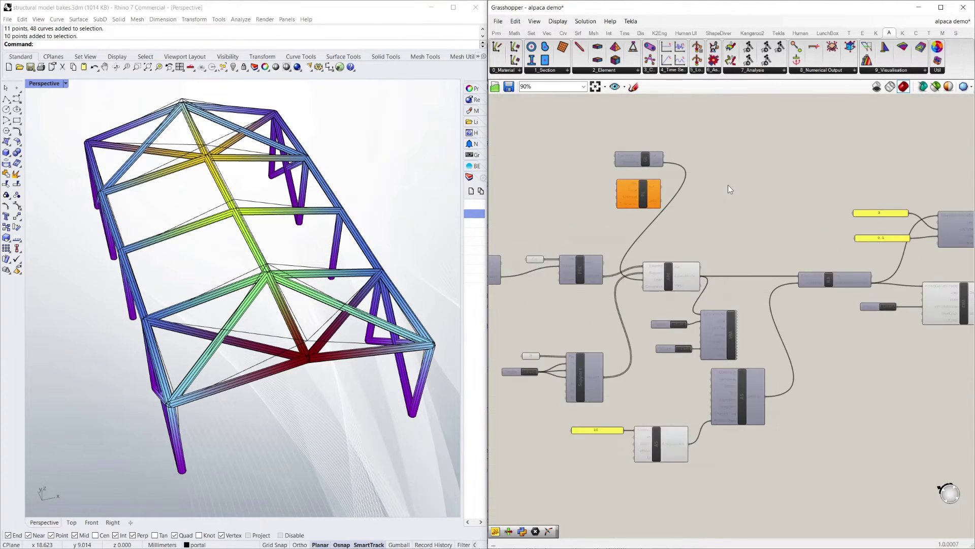
pyautogui.click(457, 260)
pyautogui.moveTo(385, 231); pyautogui.dragTo(383, 229, button='right')
pyautogui.click(718, 211)
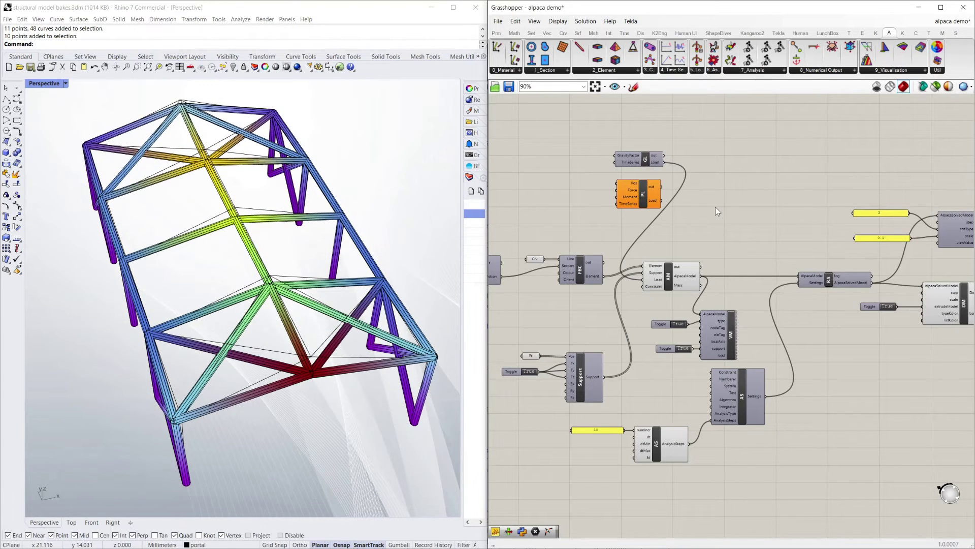
pyautogui.scroll(-2, 805, 215)
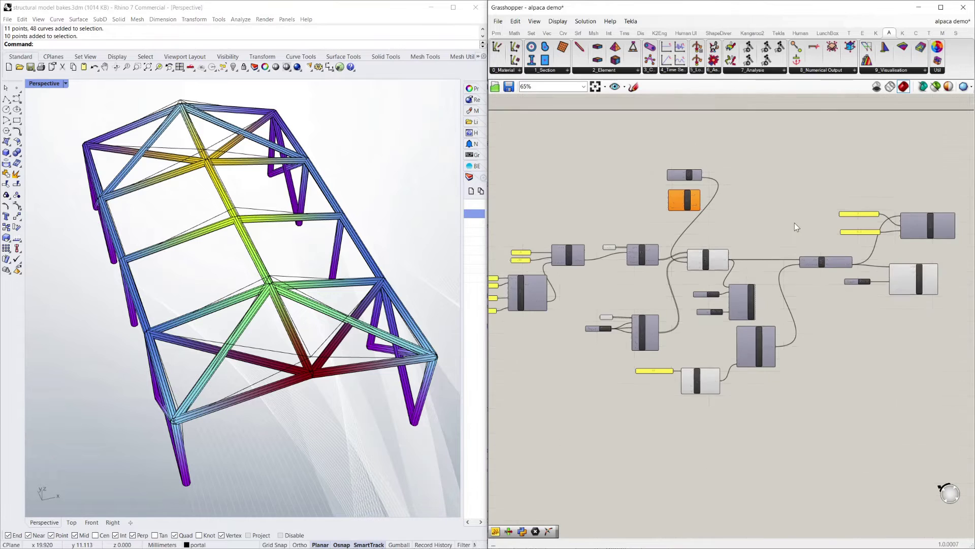
pyautogui.scroll(1, 795, 222)
pyautogui.moveTo(773, 235); pyautogui.dragTo(748, 208, button='right')
pyautogui.scroll(-2, 692, 241)
pyautogui.scroll(1, 692, 243)
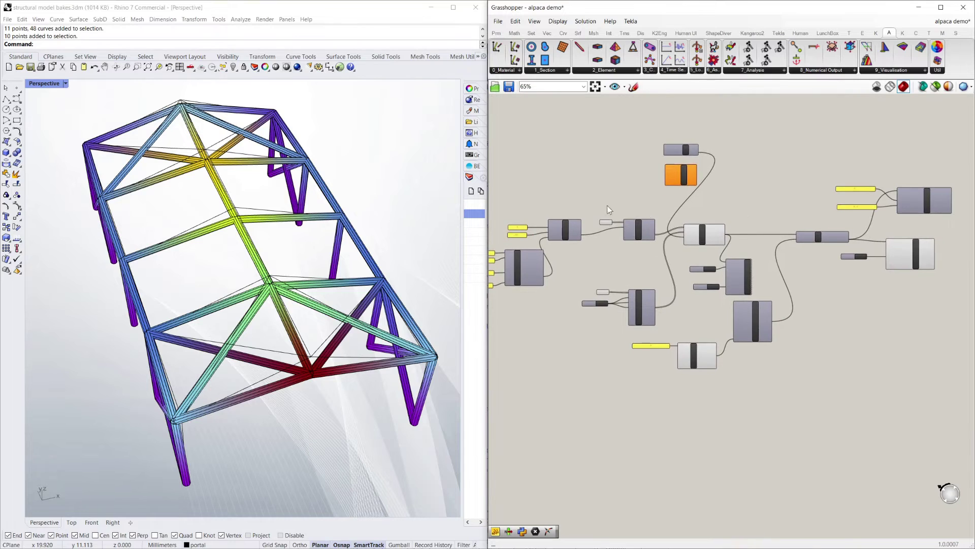
pyautogui.scroll(5, 584, 201)
pyautogui.scroll(-3, 616, 224)
pyautogui.scroll(3, 804, 220)
pyautogui.moveTo(819, 216); pyautogui.dragTo(624, 250, button='right')
pyautogui.scroll(-4, 721, 241)
pyautogui.scroll(2, 721, 242)
pyautogui.scroll(-1, 537, 240)
pyautogui.moveTo(537, 241); pyautogui.dragTo(682, 239, button='right')
pyautogui.moveTo(609, 233); pyautogui.dragTo(662, 237, button='right')
pyautogui.scroll(-3, 673, 239)
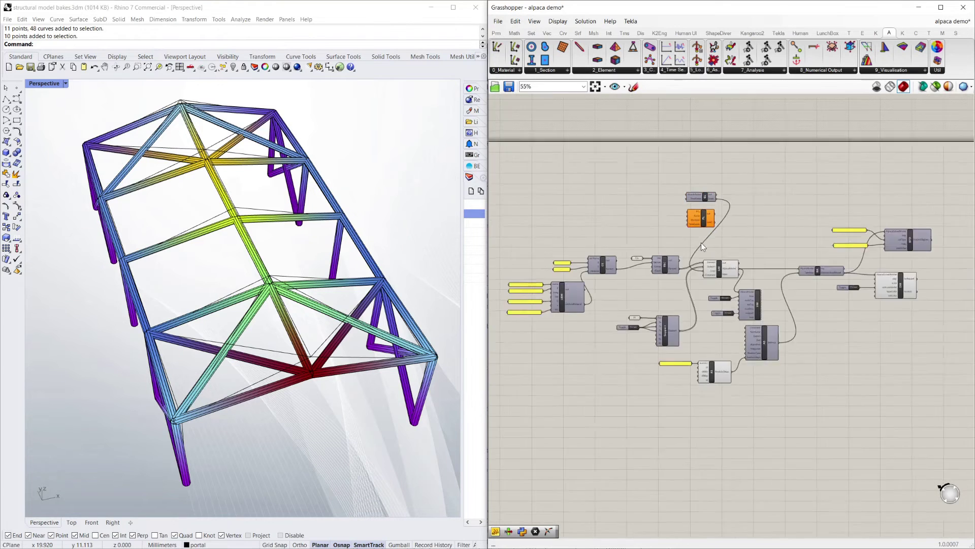
pyautogui.scroll(2, 758, 259)
pyautogui.moveTo(776, 226); pyautogui.dragTo(789, 229, button='right')
pyautogui.scroll(-1, 686, 232)
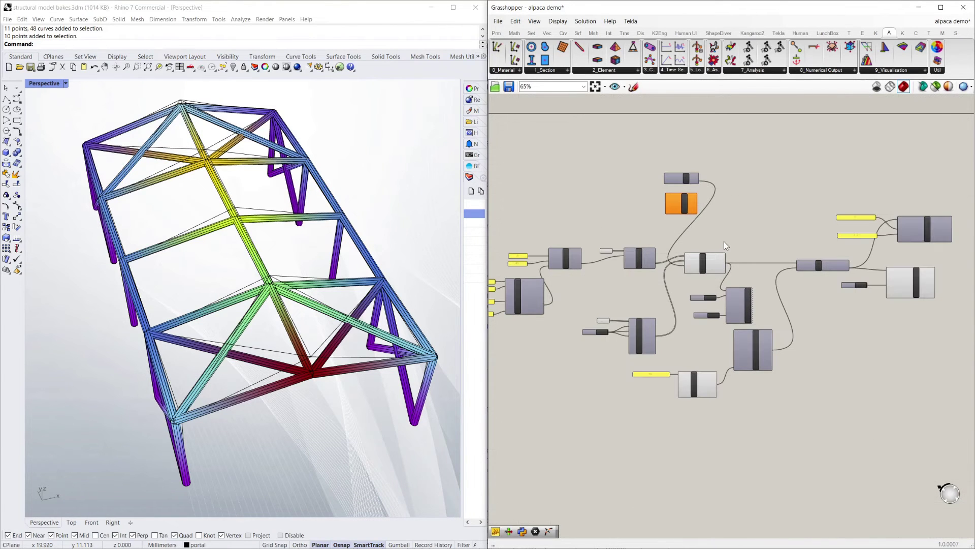
pyautogui.moveTo(733, 226); pyautogui.dragTo(749, 216, button='right')
pyautogui.scroll(-1, 749, 216)
pyautogui.scroll(1, 655, 190)
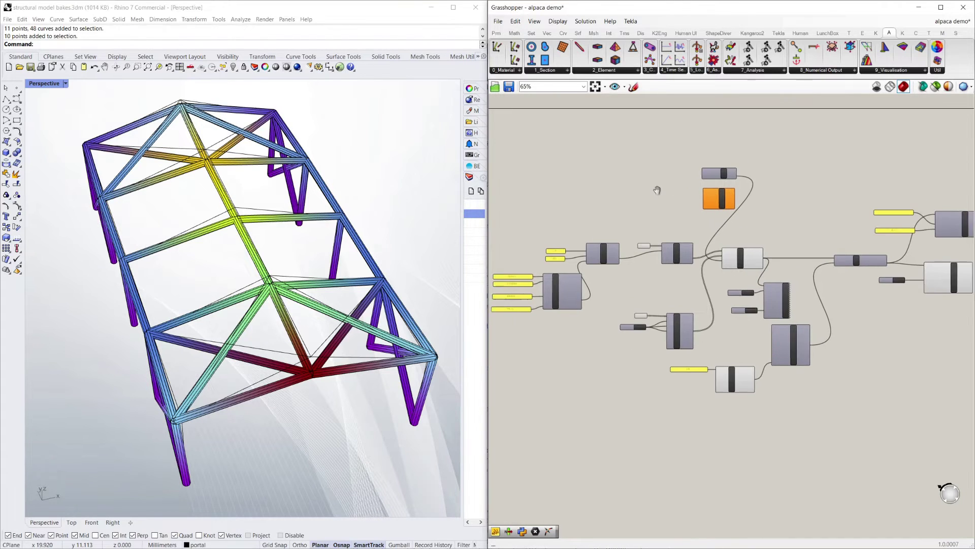
pyautogui.moveTo(255, 287); pyautogui.dragTo(283, 295, button='right')
pyautogui.moveTo(325, 244); pyautogui.dragTo(310, 277, button='right')
pyautogui.scroll(1, 646, 188)
pyautogui.scroll(2, 647, 192)
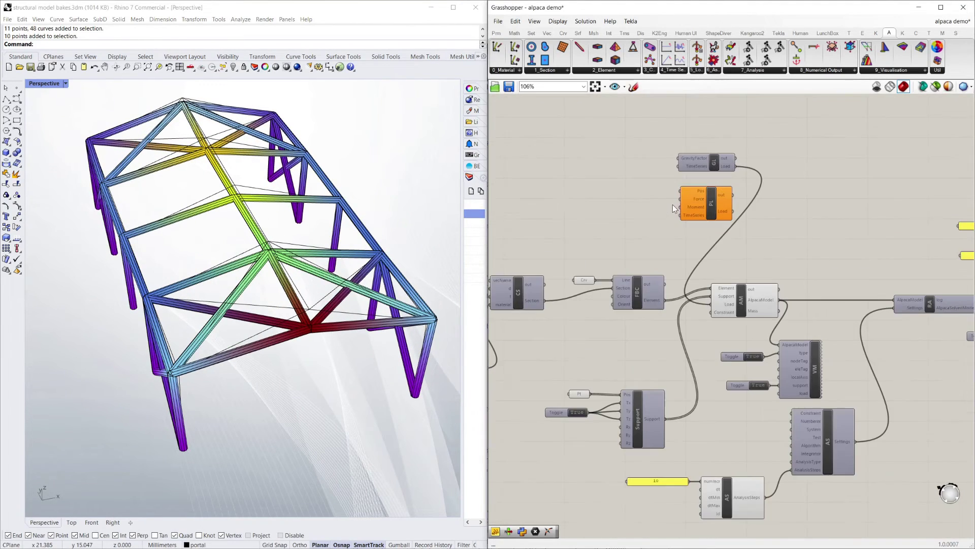
pyautogui.moveTo(285, 315); pyautogui.dragTo(325, 283, button='right')
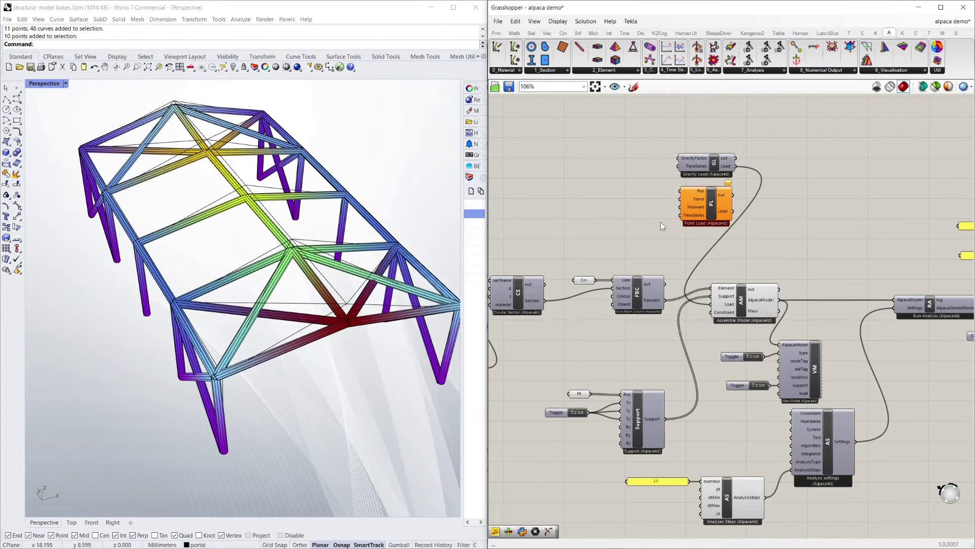
pyautogui.scroll(-4, 660, 222)
pyautogui.scroll(5, 343, 292)
pyautogui.scroll(-6, 363, 166)
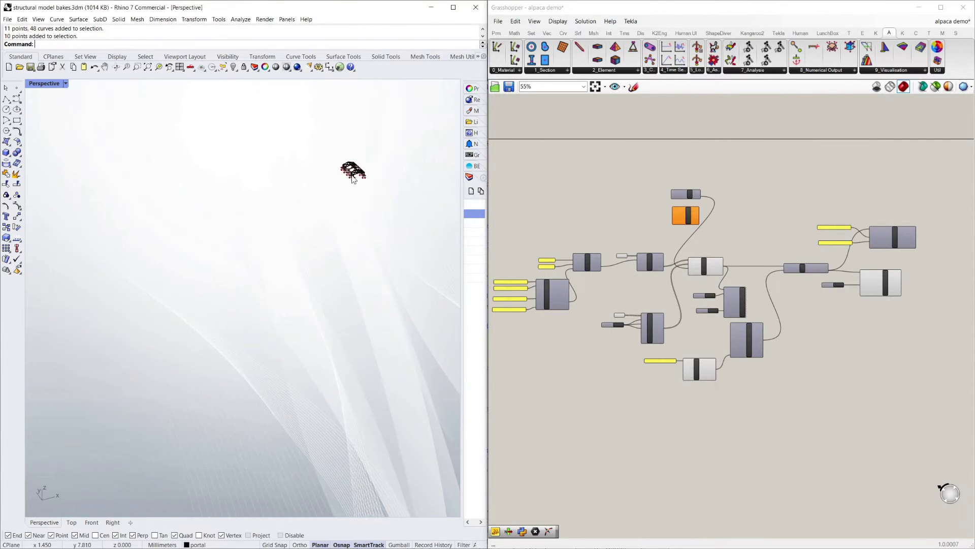
pyautogui.scroll(4, 368, 174)
pyautogui.scroll(-6, 257, 199)
pyautogui.scroll(4, 293, 244)
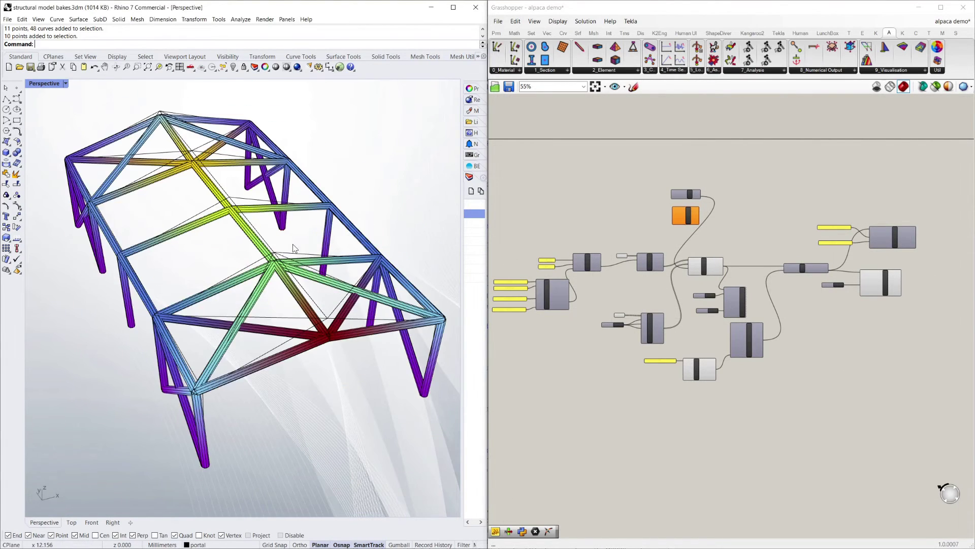
pyautogui.moveTo(294, 245); pyautogui.dragTo(318, 255, button='right')
pyautogui.scroll(-3, 693, 249)
# Add a Point parameter beside Point Load and reference the Rhino point on the long eave at the middle portal frame.
pyautogui.scroll(5, 693, 249)
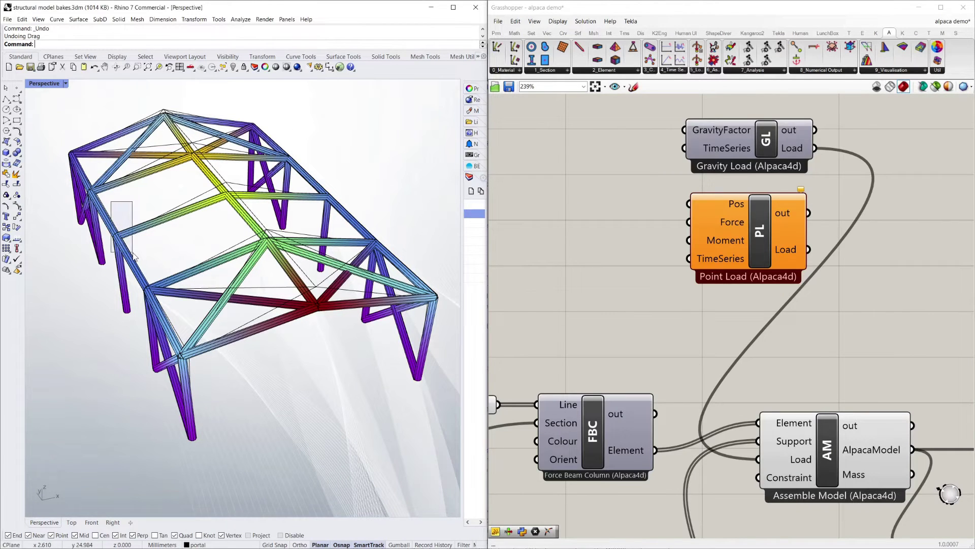
pyautogui.click(120, 235)
pyautogui.doubleClick(544, 200)
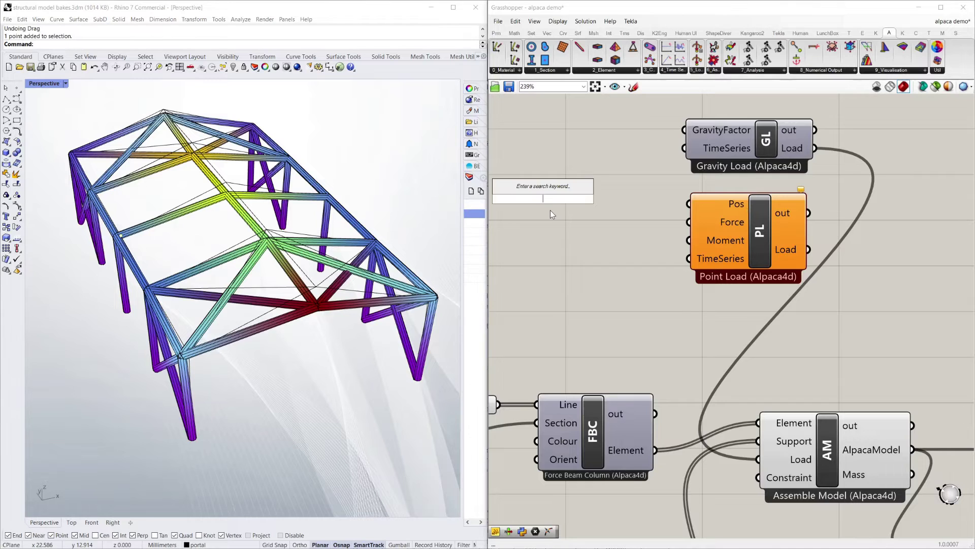
pyautogui.write('point')
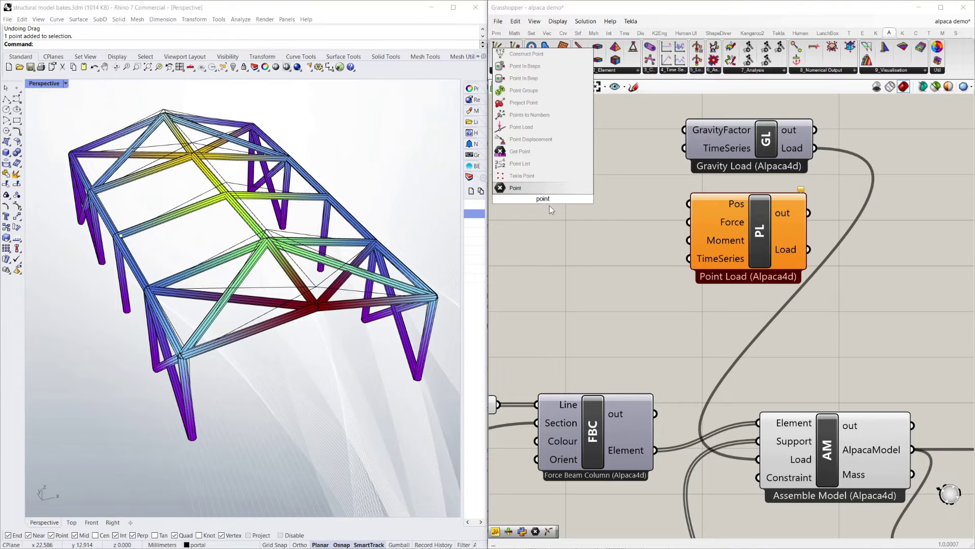
pyautogui.press('Return')
pyautogui.moveTo(548, 203); pyautogui.dragTo(602, 206)
pyautogui.rightClick(606, 206)
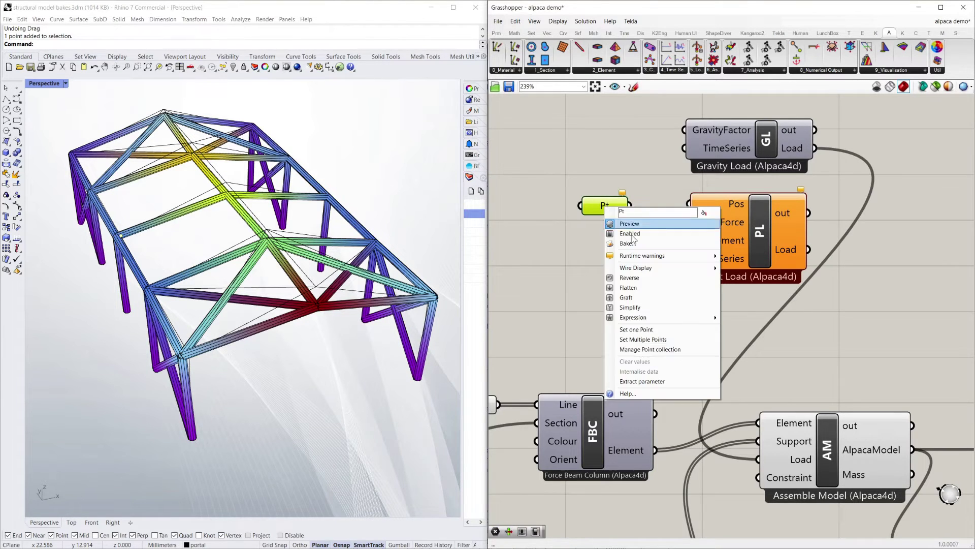
pyautogui.click(678, 339)
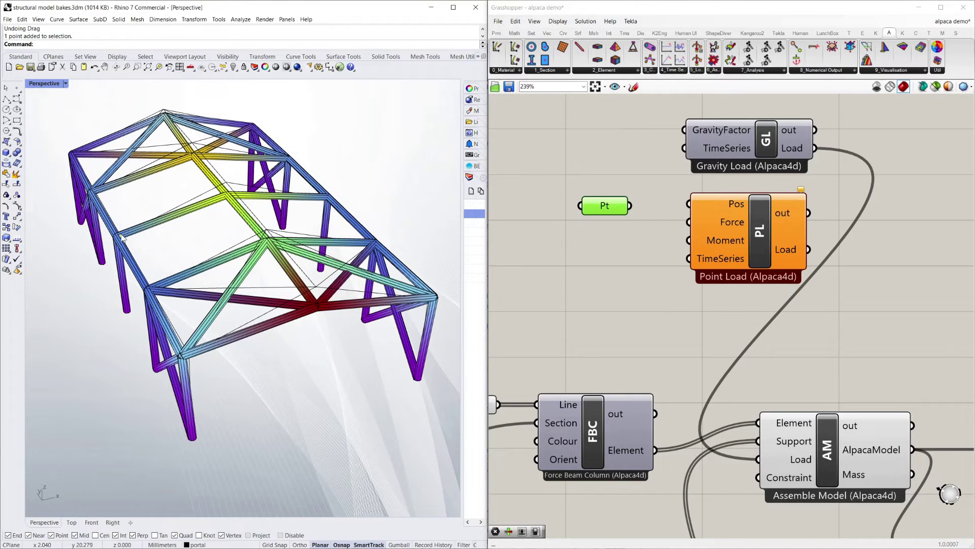
# Connect the Point parameter to Point Load's Pos input and align it with the component.
pyautogui.moveTo(630, 205); pyautogui.dragTo(688, 204)
pyautogui.moveTo(606, 207); pyautogui.dragTo(609, 205)
pyautogui.click(635, 232)
# Add a Constant Time Series component and connect its TimeSeries output to Point Load's TimeSeries input.
pyautogui.moveTo(802, 193)
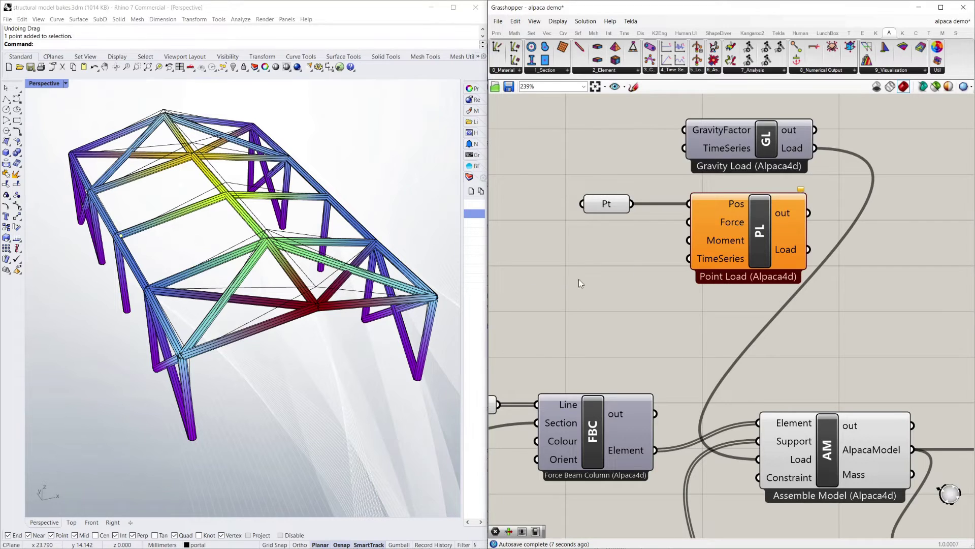
pyautogui.click(654, 75)
pyautogui.click(681, 74)
pyautogui.click(675, 71)
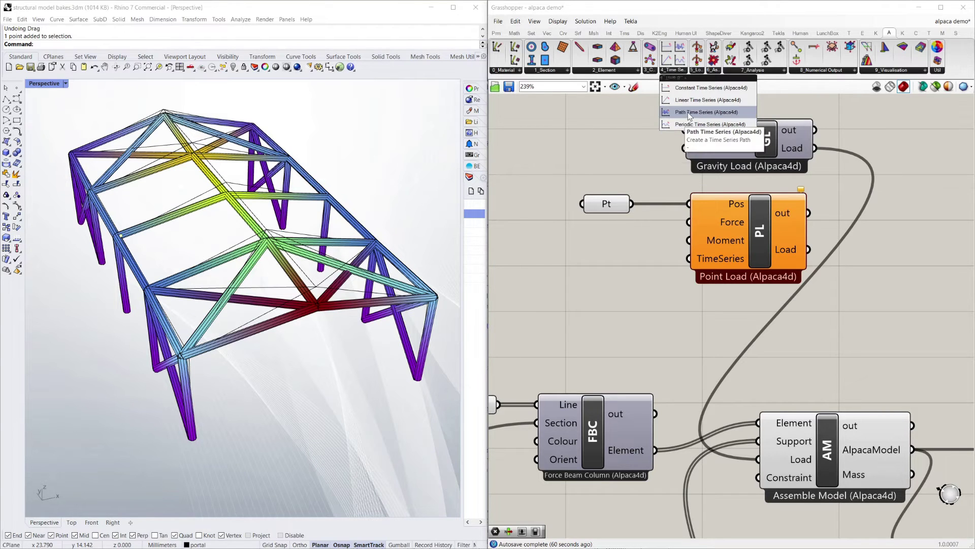
pyautogui.click(697, 88)
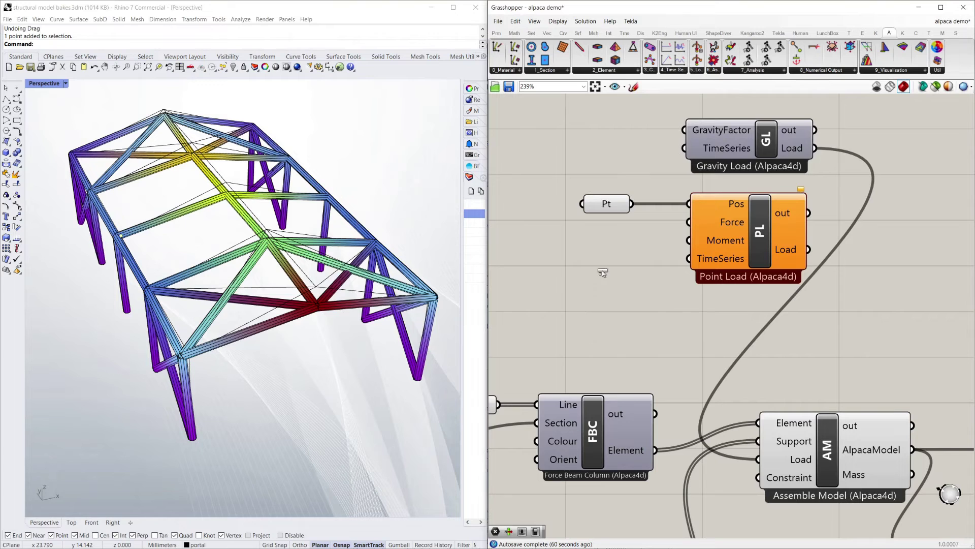
pyautogui.click(579, 270)
pyautogui.scroll(-3, 627, 267)
pyautogui.scroll(2, 627, 266)
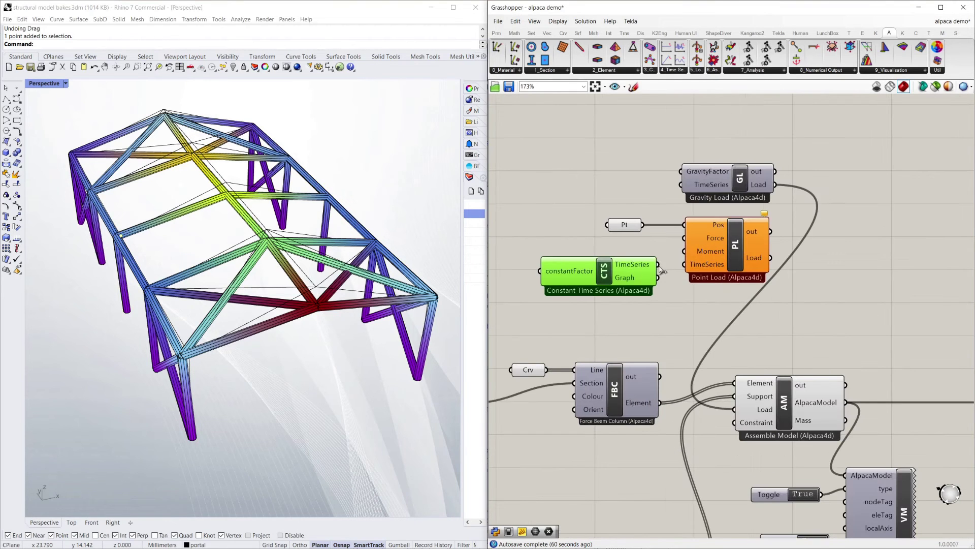
pyautogui.moveTo(659, 268); pyautogui.dragTo(685, 265)
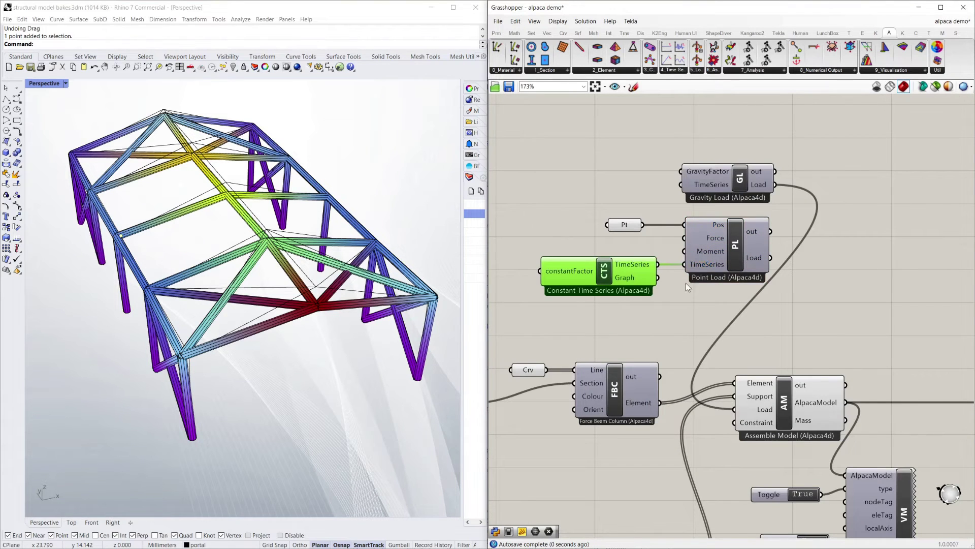
# Add a Unit X vector, place it below the Point parameter and connect it to Point Load's Force input.
pyautogui.doubleClick(569, 230)
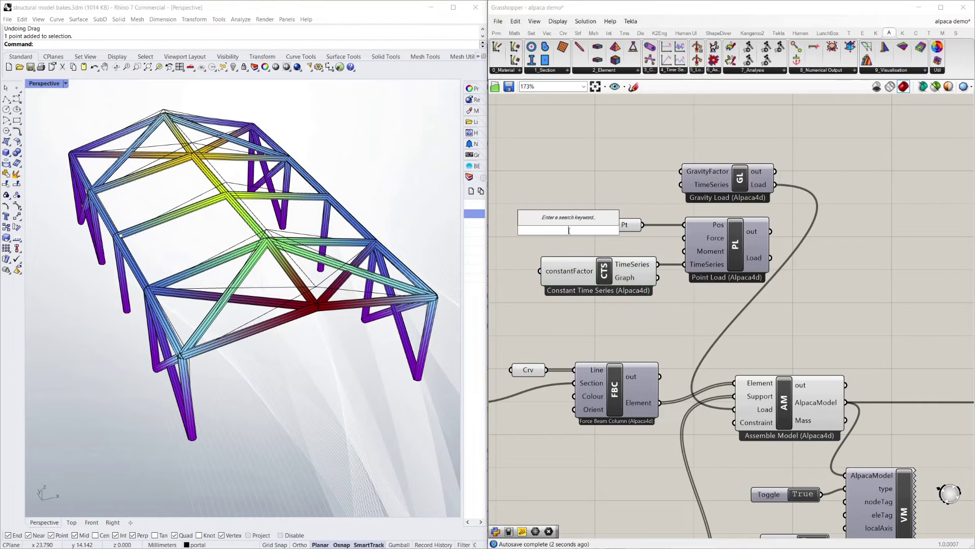
pyautogui.write('x')
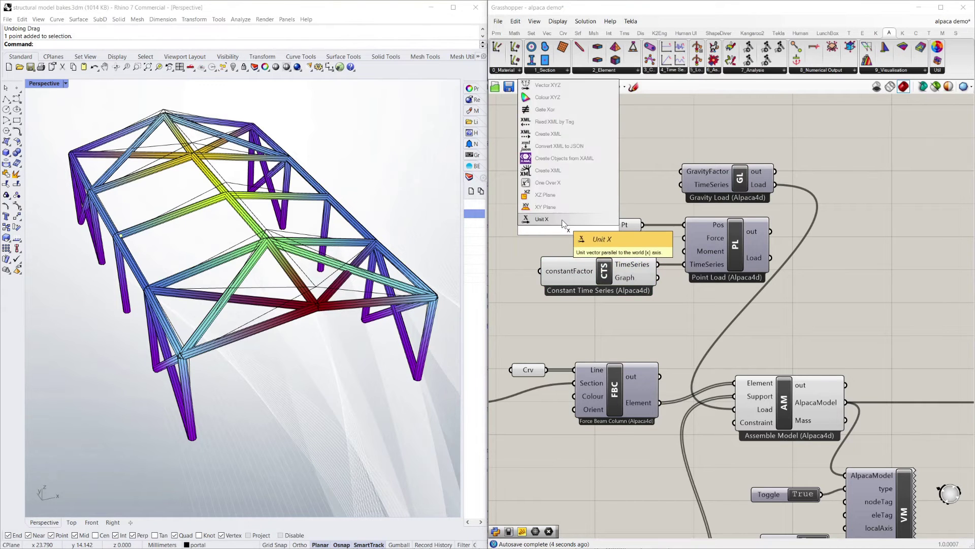
pyautogui.click(589, 221)
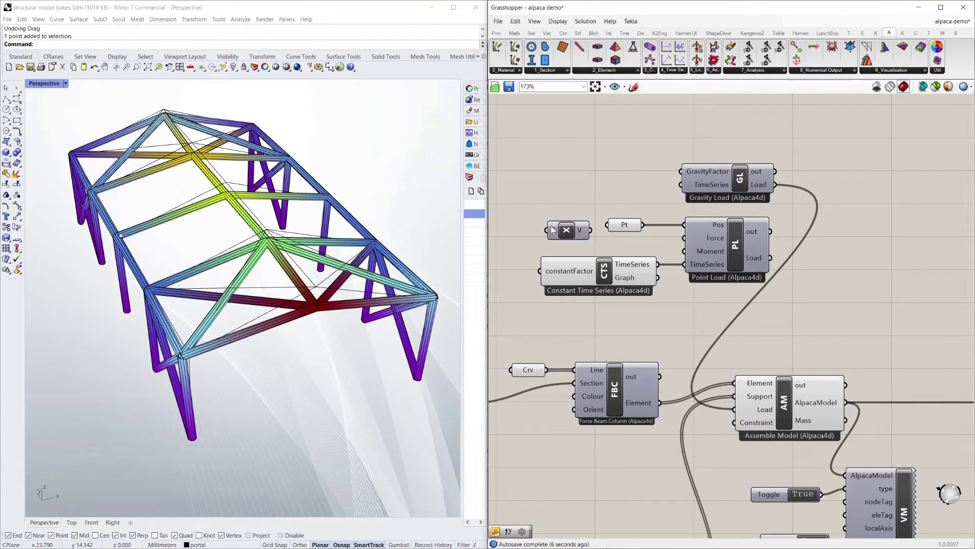
pyautogui.scroll(-2, 632, 191)
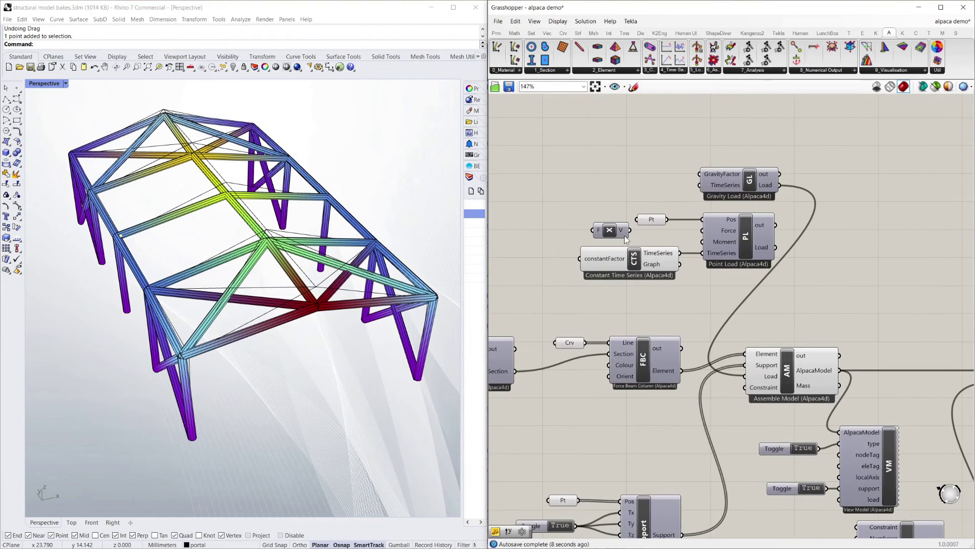
pyautogui.moveTo(616, 236); pyautogui.dragTo(703, 230)
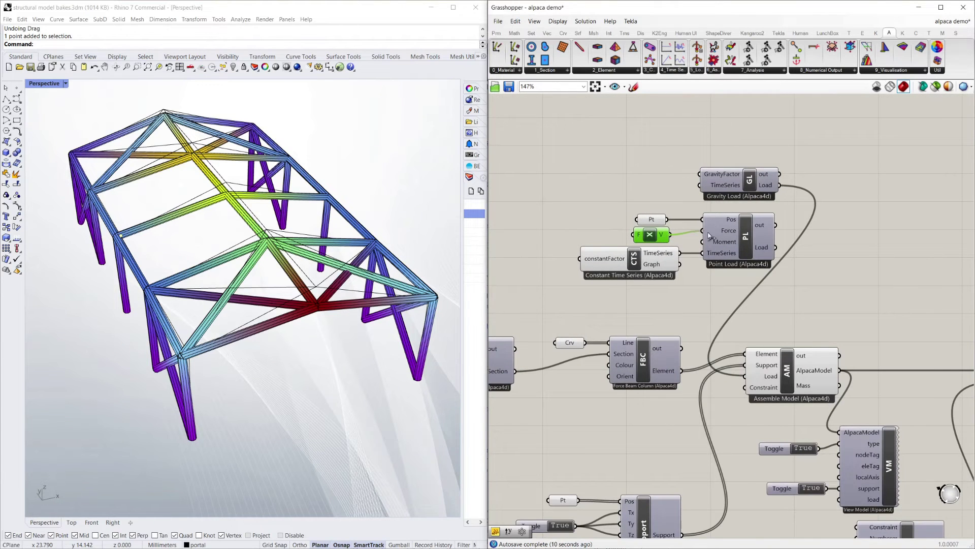
pyautogui.click(575, 220)
# Add a Number Slider with integer rounding and a maximum of 10.
pyautogui.doubleClick(550, 211)
pyautogui.write('slider')
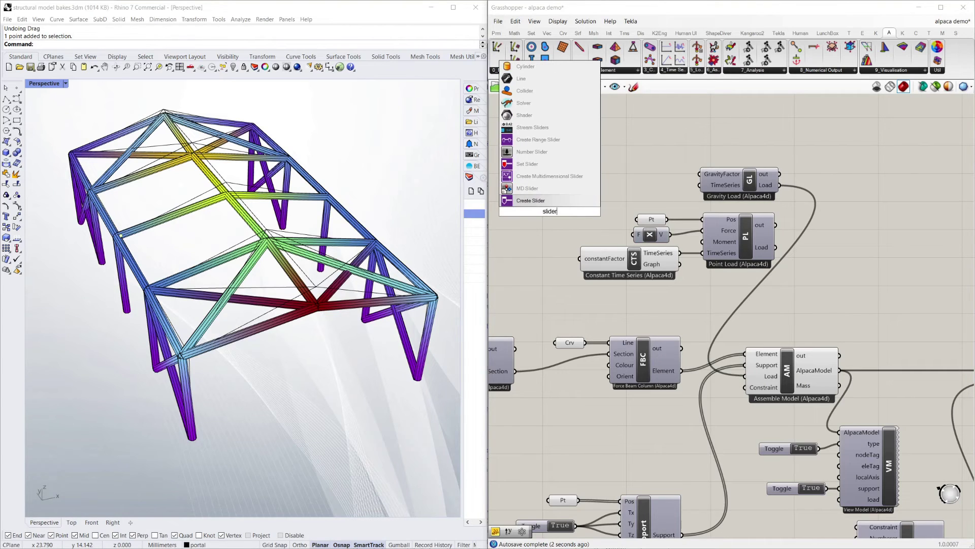
pyautogui.click(537, 152)
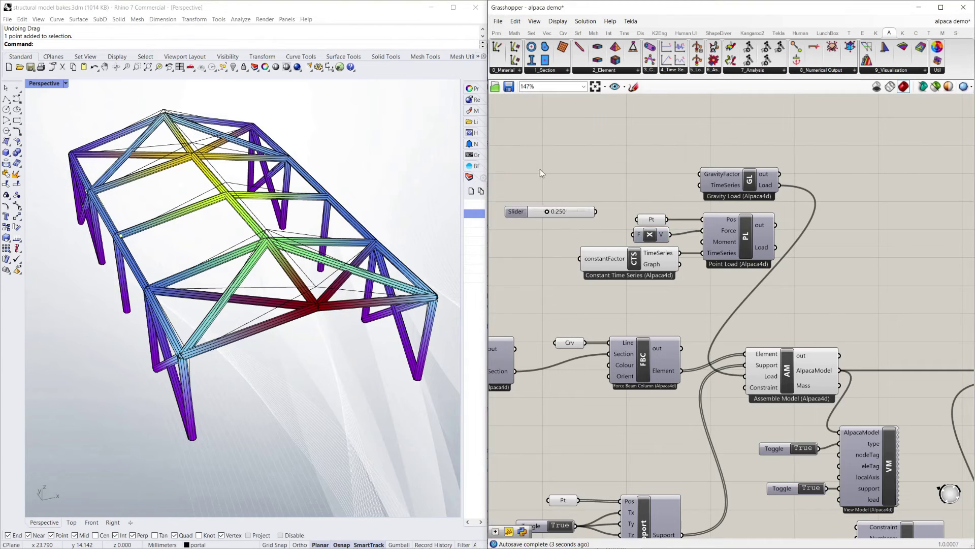
pyautogui.doubleClick(510, 210)
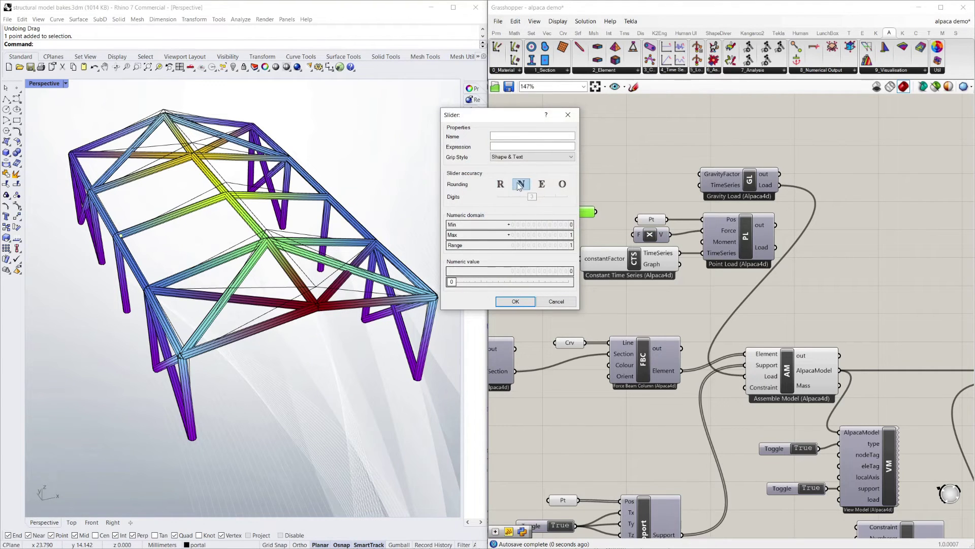
pyautogui.doubleClick(553, 235)
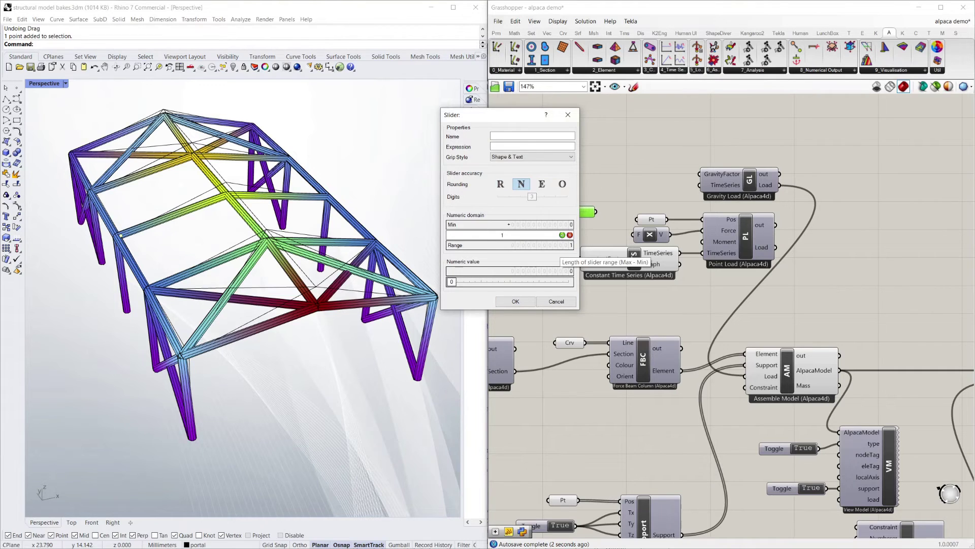
pyautogui.write('0')
pyautogui.press('Return')
pyautogui.click(526, 300)
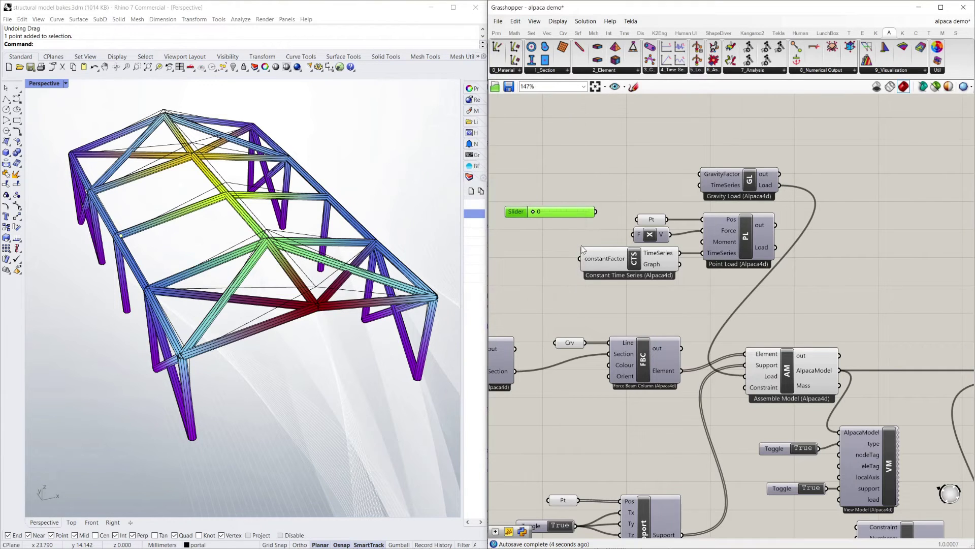
# Connect the integer slider to Unit X's factor input and line it up with the component.
pyautogui.moveTo(597, 212); pyautogui.dragTo(632, 236)
pyautogui.moveTo(517, 215); pyautogui.dragTo(515, 235)
pyautogui.click(546, 208)
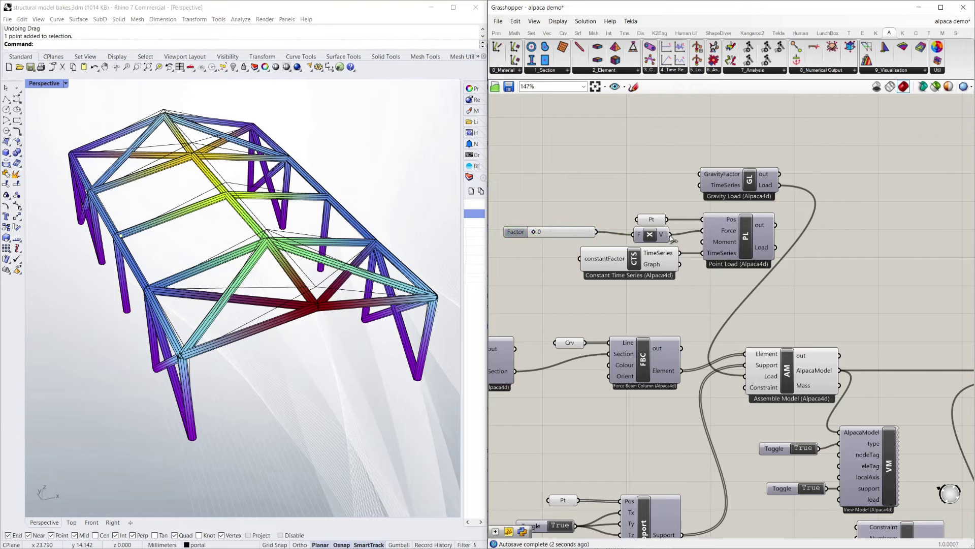
# Set the factor slider to 1 and connect Point Load to Assemble Model's Load input, replacing the gravity load.
pyautogui.moveTo(537, 232); pyautogui.dragTo(540, 232)
pyautogui.scroll(-2, 568, 191)
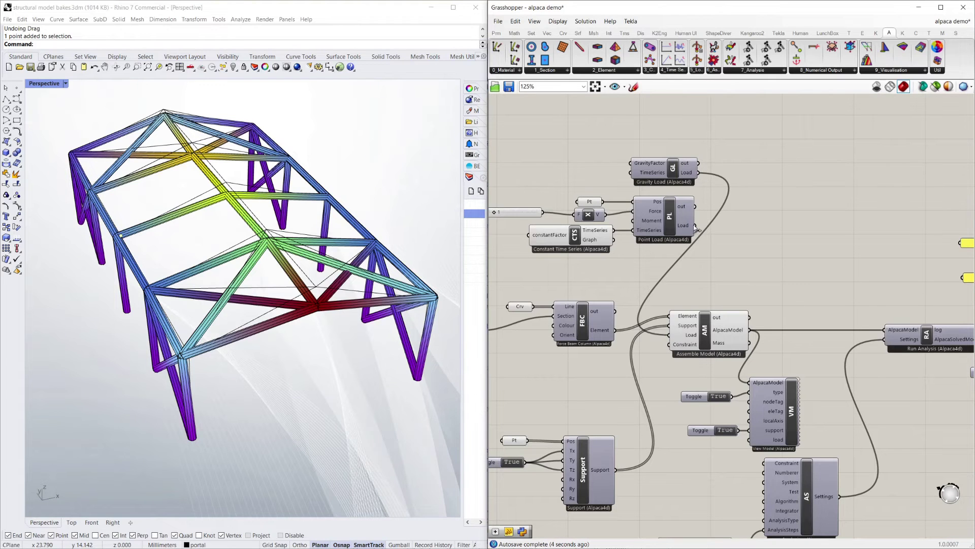
pyautogui.moveTo(694, 225); pyautogui.dragTo(668, 335)
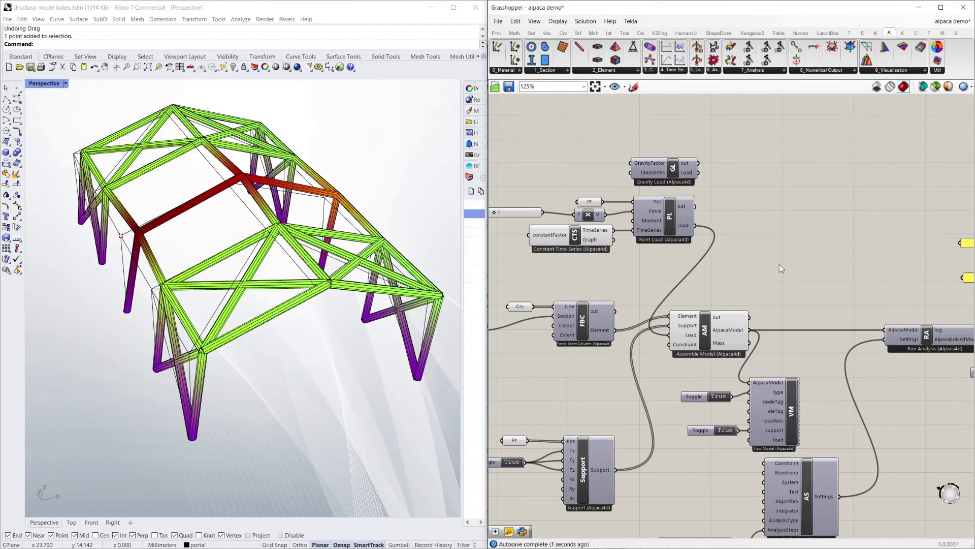
# Examine the deformed frame around the loaded eave node and from several angles.
pyautogui.moveTo(300, 283); pyautogui.dragTo(381, 255, button='right')
pyautogui.scroll(4, 305, 294)
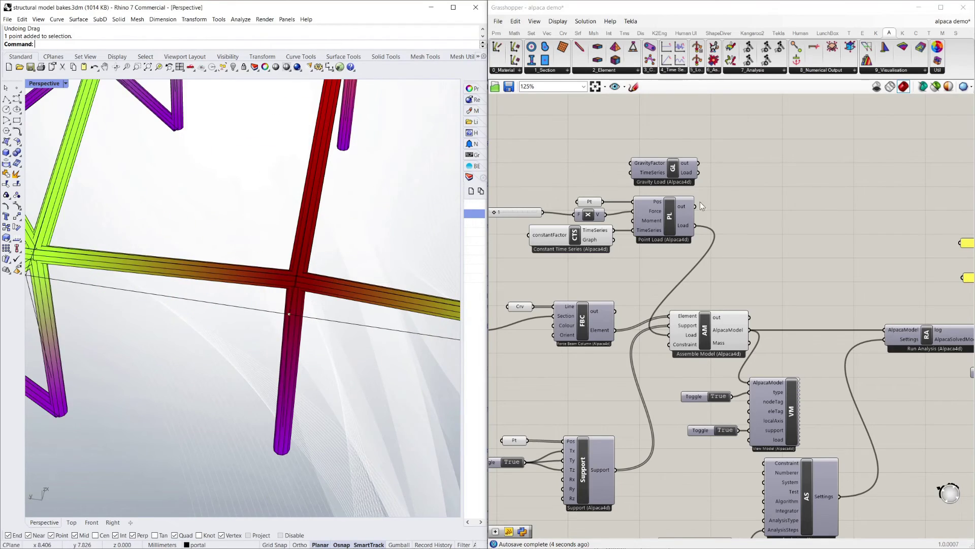
pyautogui.scroll(-3, 353, 232)
pyautogui.scroll(-5, 273, 229)
pyautogui.scroll(8, 273, 229)
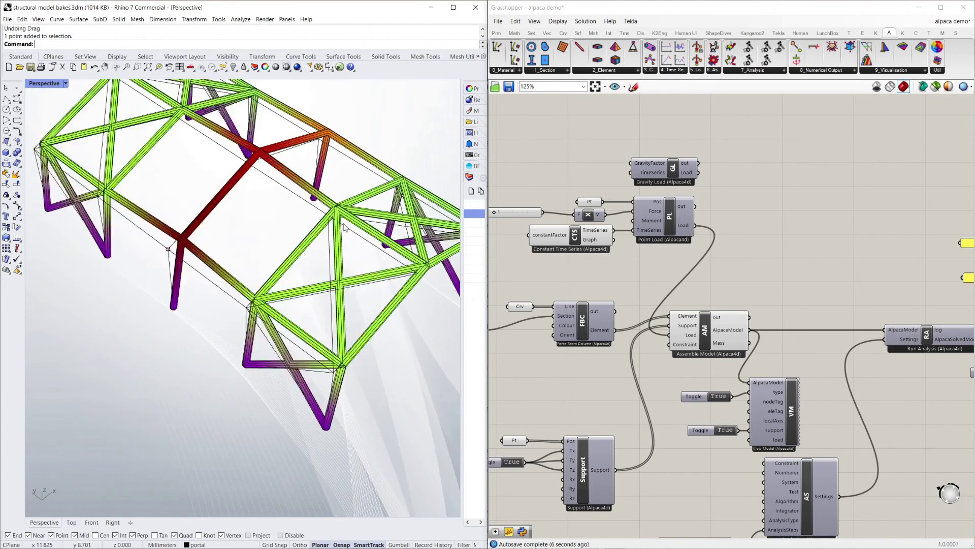
pyautogui.moveTo(274, 230); pyautogui.dragTo(299, 177, button='right')
pyautogui.scroll(-5, 286, 216)
pyautogui.moveTo(285, 211); pyautogui.dragTo(280, 234, button='right')
# Duplicate the panel feeding Beam Forces Diagram's cdsType input and place the copy beside Deformed Model.
pyautogui.scroll(-4, 605, 236)
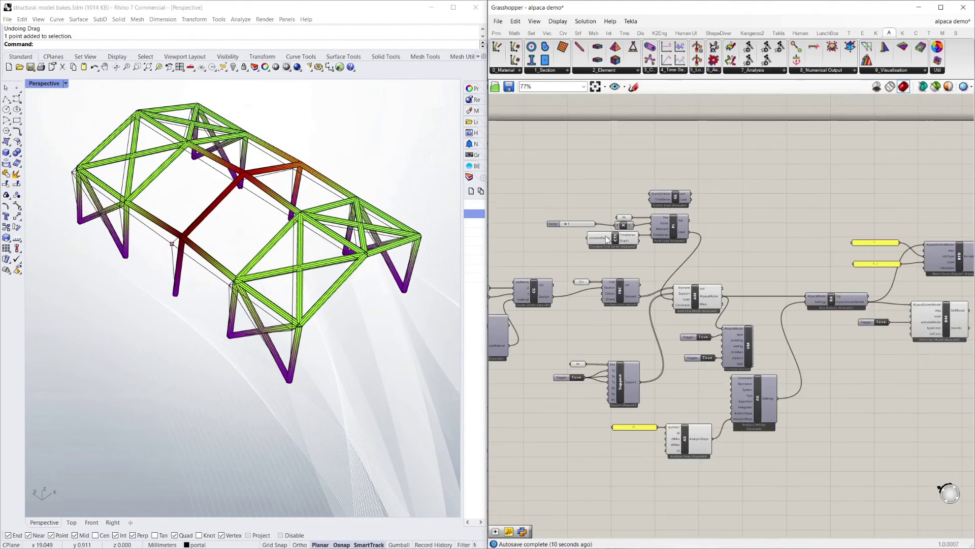
pyautogui.scroll(4, 564, 231)
pyautogui.moveTo(541, 224); pyautogui.dragTo(587, 244, button='right')
pyautogui.scroll(-4, 599, 236)
pyautogui.scroll(5, 898, 307)
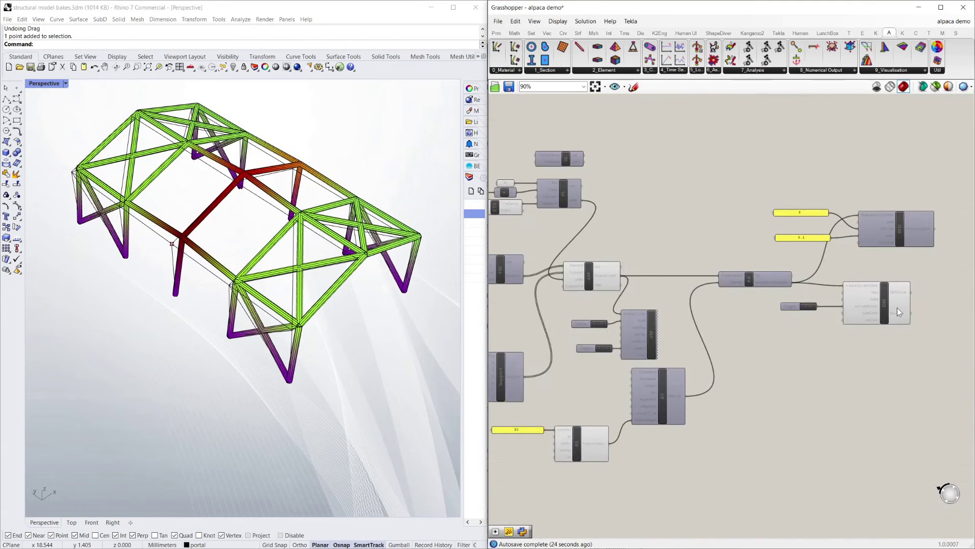
pyautogui.click(754, 153)
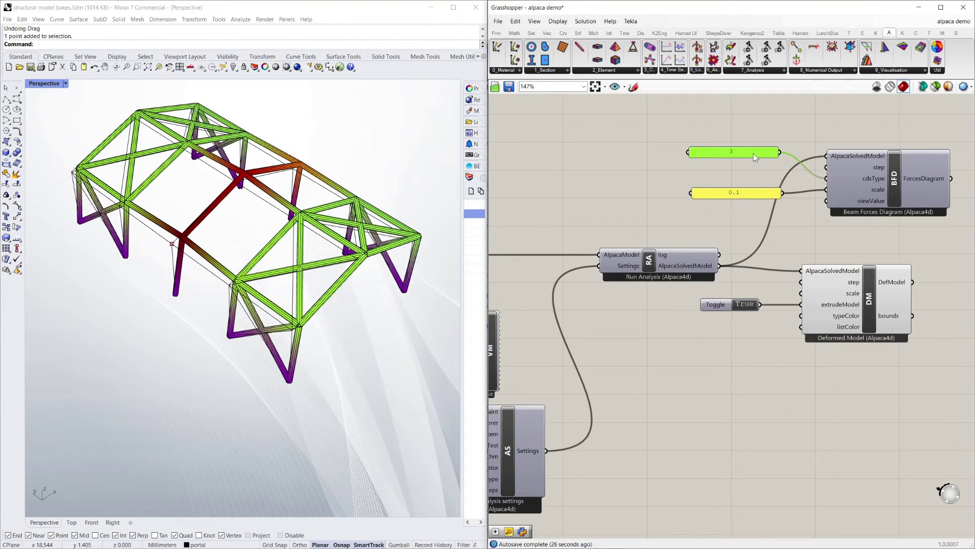
pyautogui.keyDown('alt'); pyautogui.moveTo(754, 154); pyautogui.dragTo(728, 279); pyautogui.keyUp('alt')
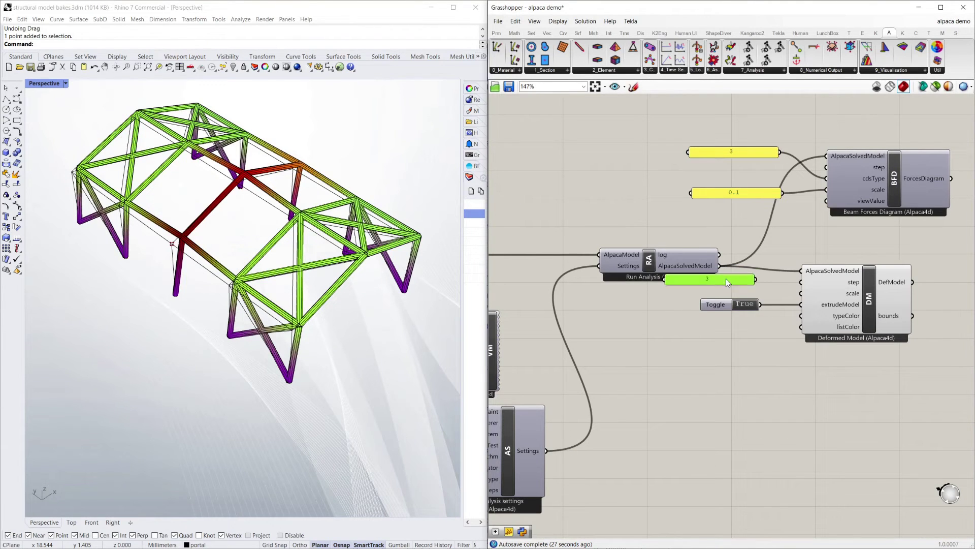
# Set the copied panel to 1, connect it to Deformed Model's scale input and tidy its position.
pyautogui.doubleClick(728, 280)
pyautogui.click(758, 357)
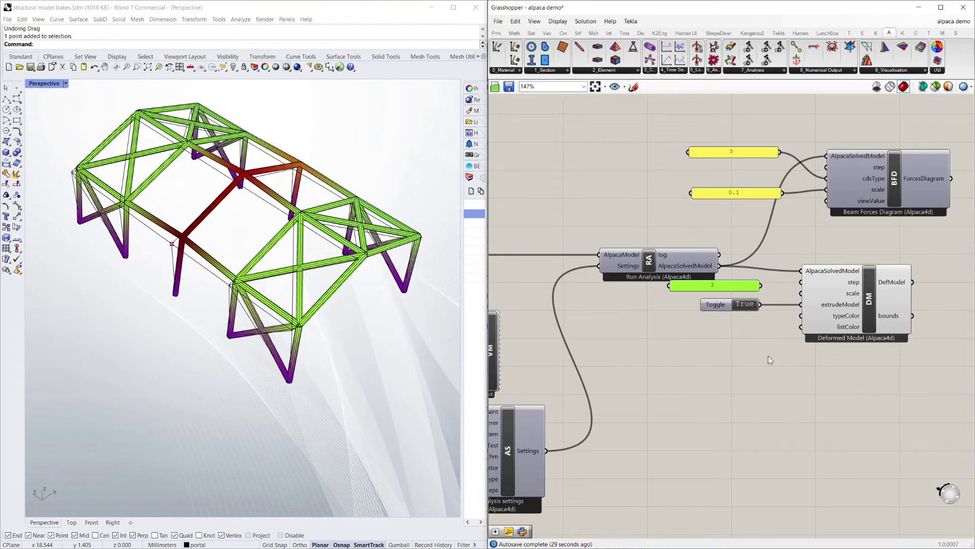
pyautogui.moveTo(761, 285); pyautogui.dragTo(801, 293)
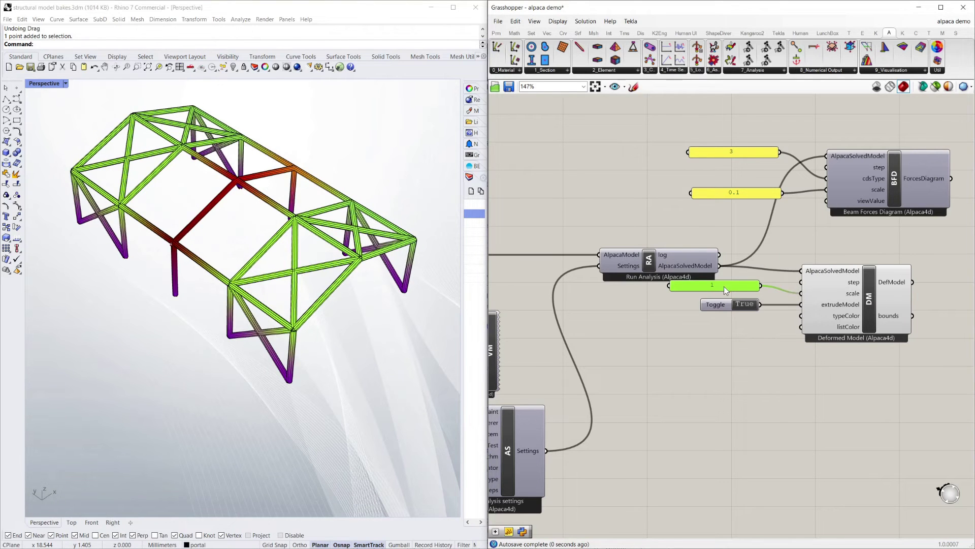
pyautogui.moveTo(724, 286); pyautogui.dragTo(736, 290)
pyautogui.click(665, 228)
# Increase the point load's Unit X factor slider to 10 and inspect the deformed frame.
pyautogui.scroll(-6, 665, 228)
pyautogui.moveTo(664, 228); pyautogui.dragTo(857, 286, button='right')
pyautogui.scroll(-2, 857, 286)
pyautogui.scroll(8, 767, 269)
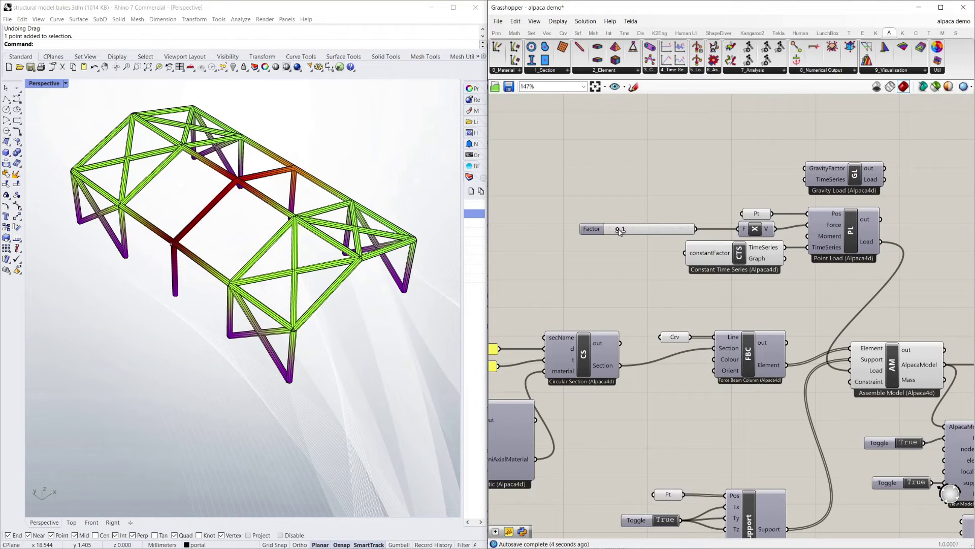
pyautogui.moveTo(618, 229); pyautogui.dragTo(703, 229)
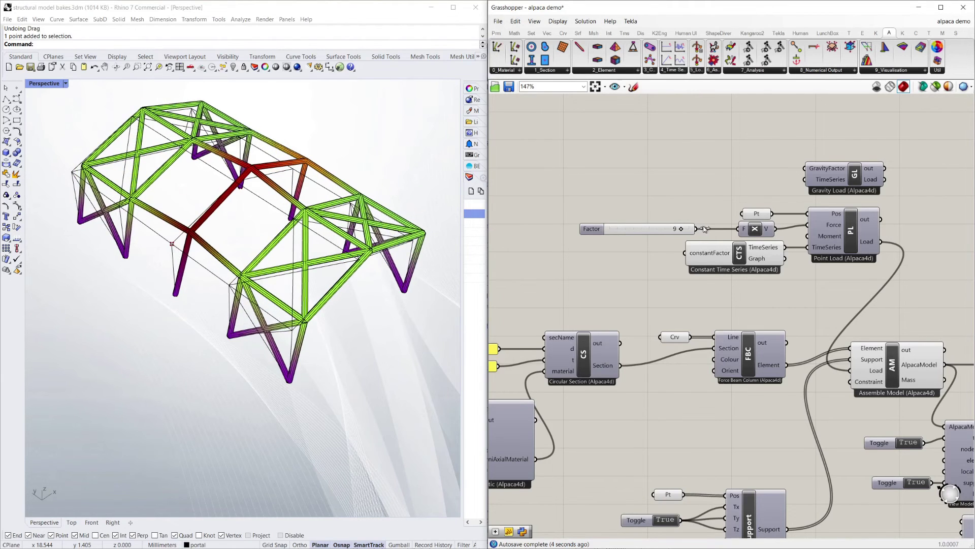
pyautogui.moveTo(704, 230); pyautogui.dragTo(707, 230)
pyautogui.moveTo(386, 320); pyautogui.dragTo(372, 283, button='right')
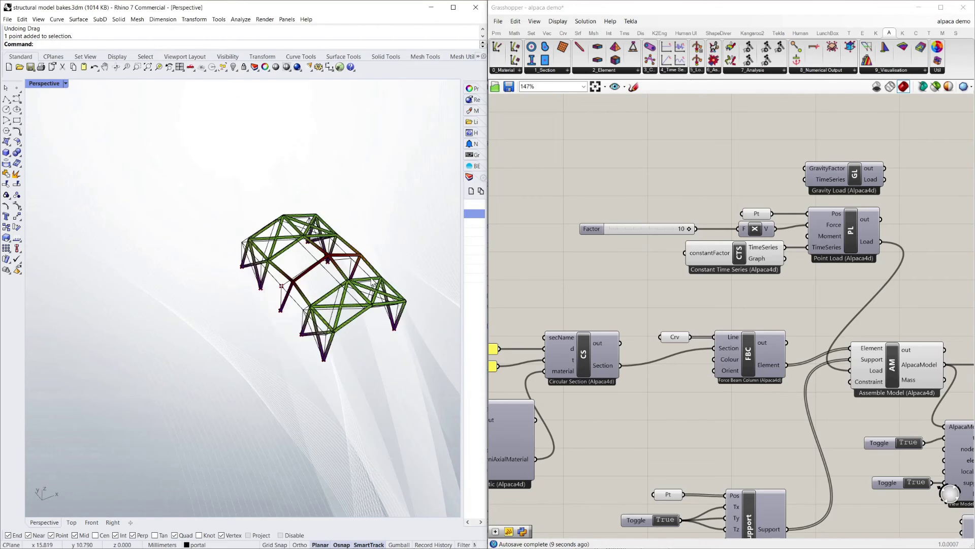
pyautogui.scroll(5, 373, 283)
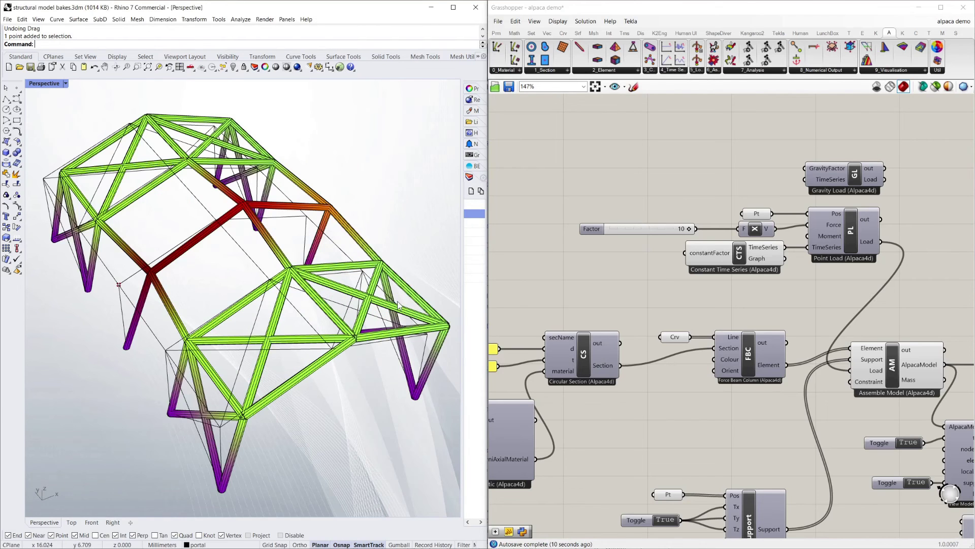
# Save the definition and place a Run Natural Vibration Analysis component above the Run Analysis component.
pyautogui.click(509, 86)
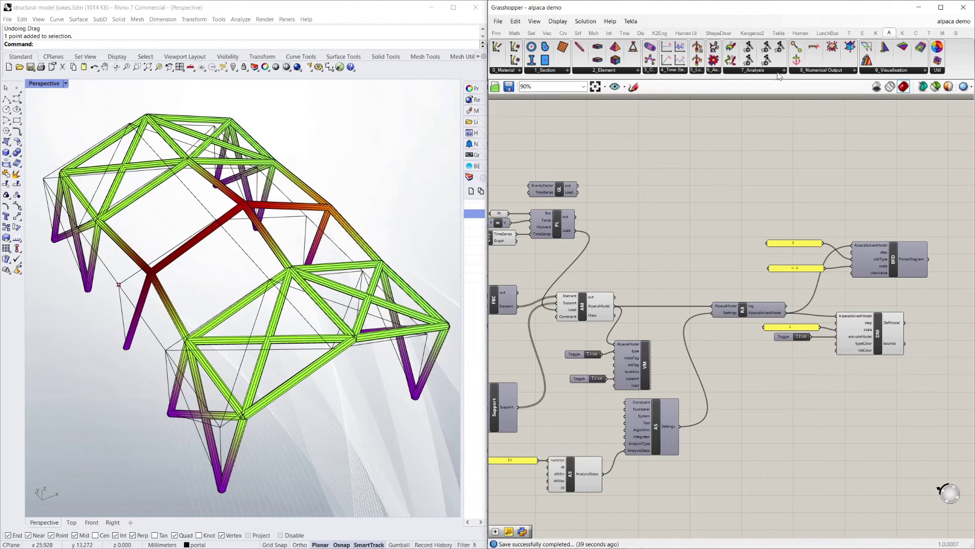
pyautogui.click(751, 70)
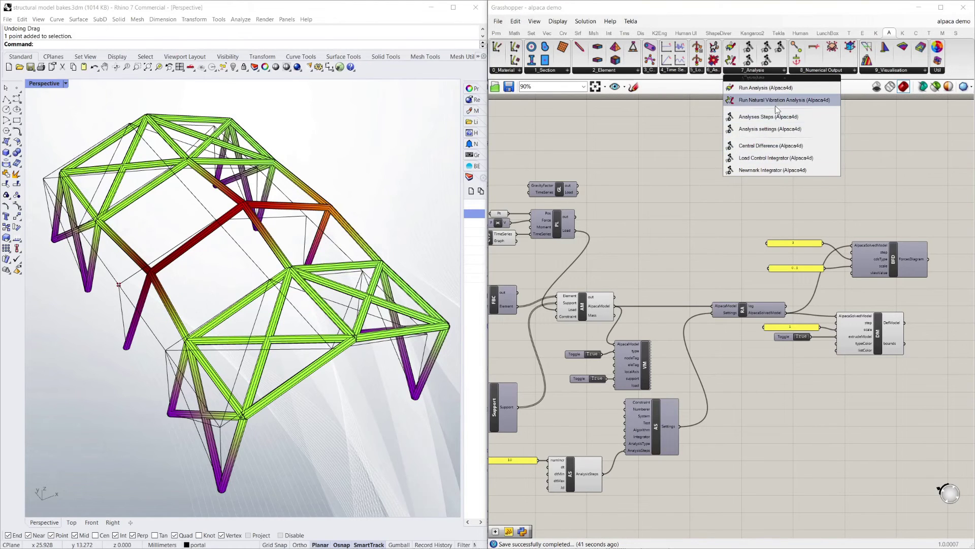
pyautogui.click(780, 100)
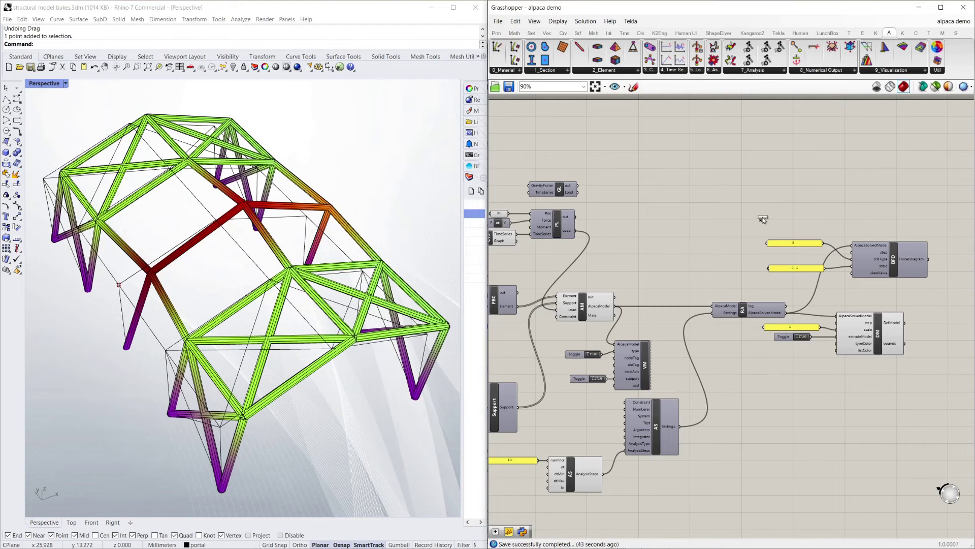
pyautogui.click(763, 218)
pyautogui.scroll(3, 763, 273)
pyautogui.click(741, 166)
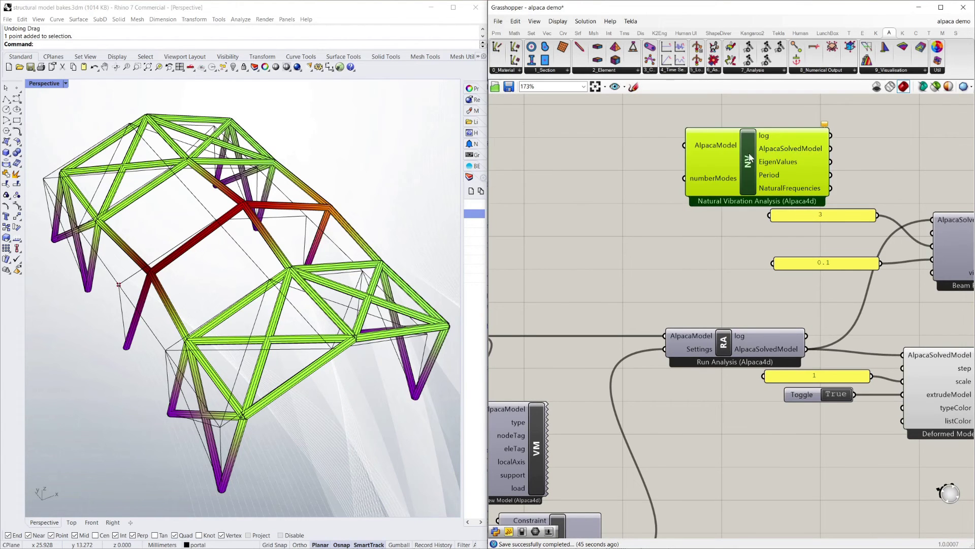
# Connect Assemble Model's AlpacaModel output to Natural Vibration Analysis and feed its numberModes input from a new panel containing 3.
pyautogui.scroll(-2, 751, 157)
pyautogui.moveTo(555, 289); pyautogui.dragTo(704, 150)
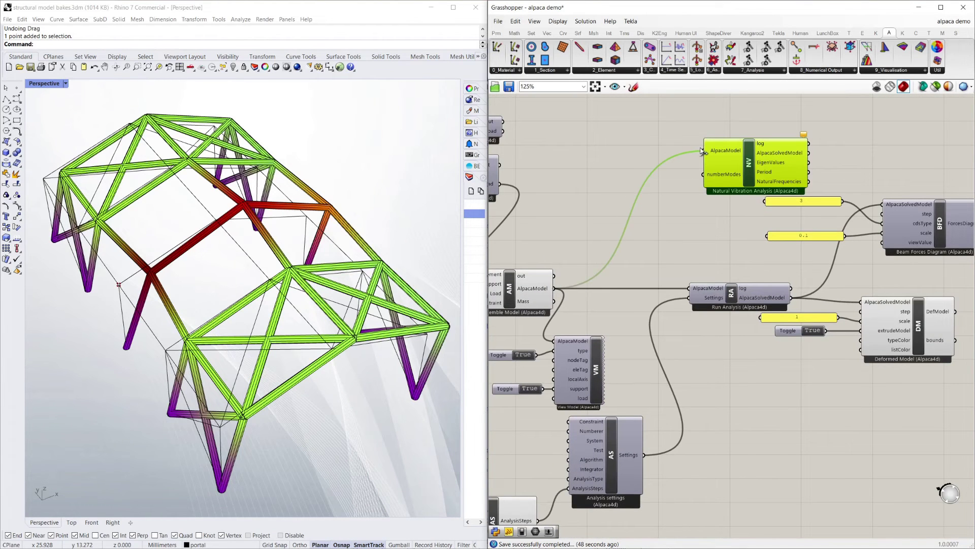
pyautogui.click(633, 134)
pyautogui.click(496, 33)
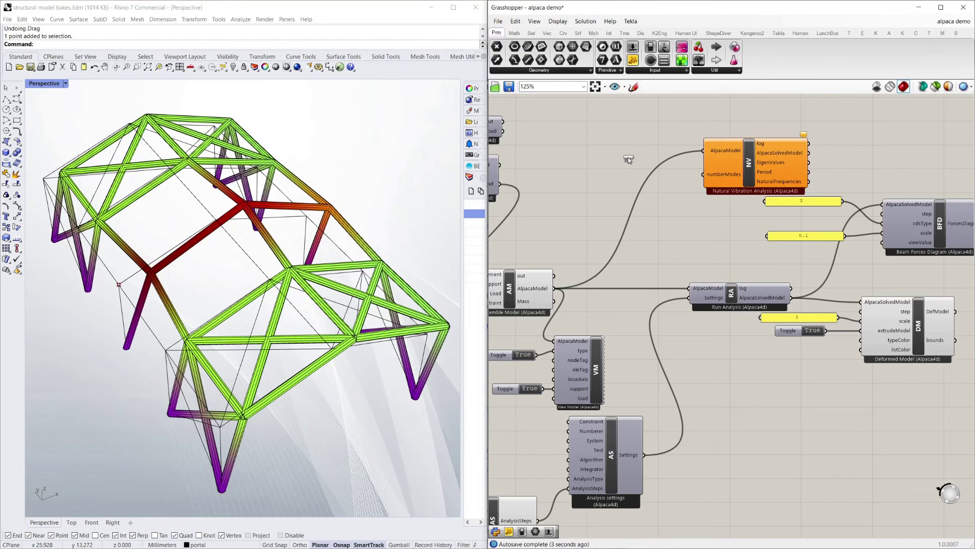
pyautogui.moveTo(628, 157); pyautogui.dragTo(629, 159)
pyautogui.doubleClick(644, 166)
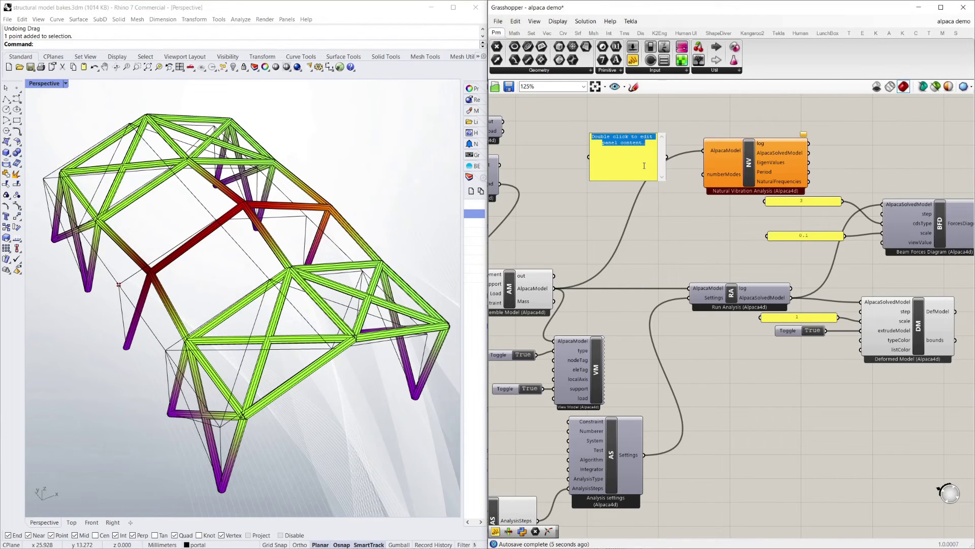
pyautogui.write('3')
pyautogui.click(681, 119)
pyautogui.moveTo(667, 157); pyautogui.dragTo(703, 174)
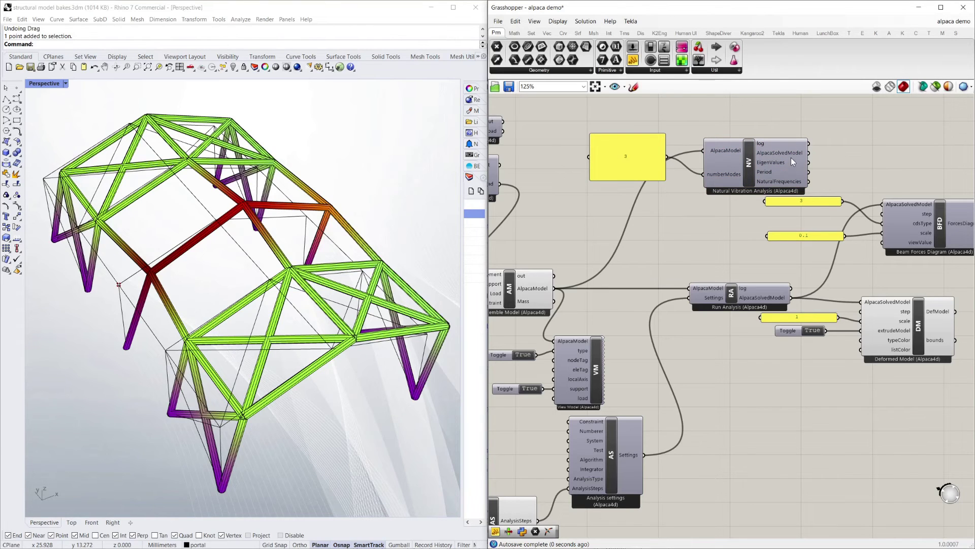
# Shrink the numberModes panel to a single line and align it with its input.
pyautogui.moveTo(785, 161)
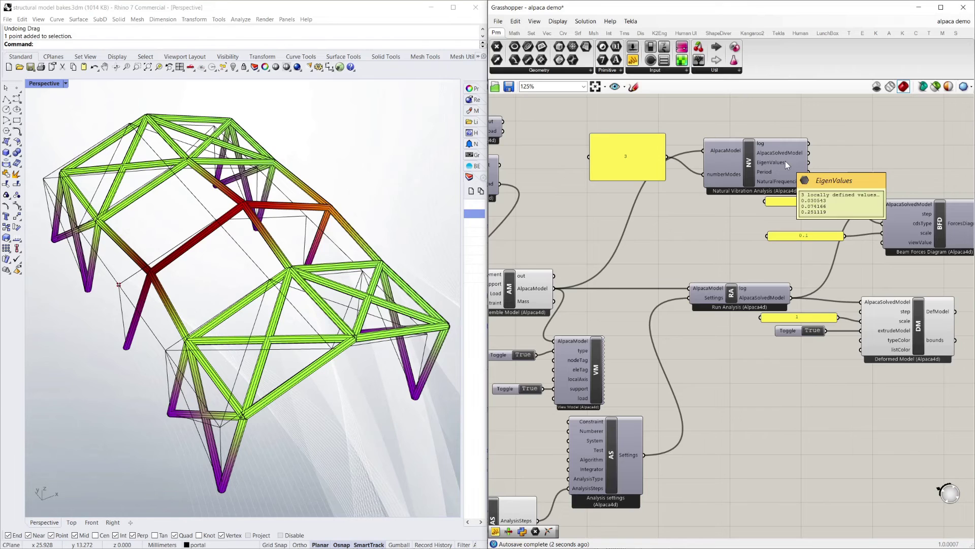
pyautogui.moveTo(773, 180)
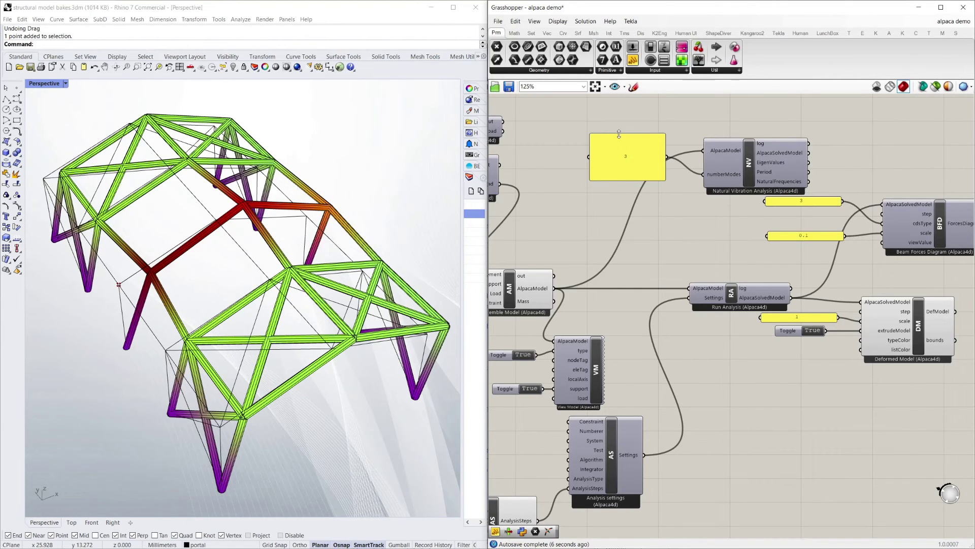
pyautogui.moveTo(620, 134); pyautogui.dragTo(657, 174)
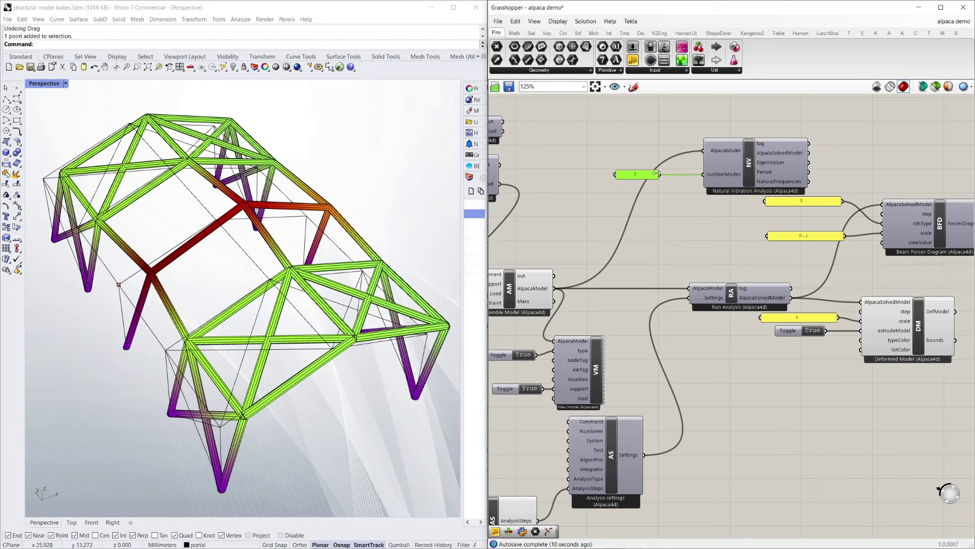
pyautogui.click(583, 186)
# Examine the deformed frame from several angles and the Natural Vibration Analysis component's description.
pyautogui.moveTo(311, 249); pyautogui.dragTo(330, 251, button='right')
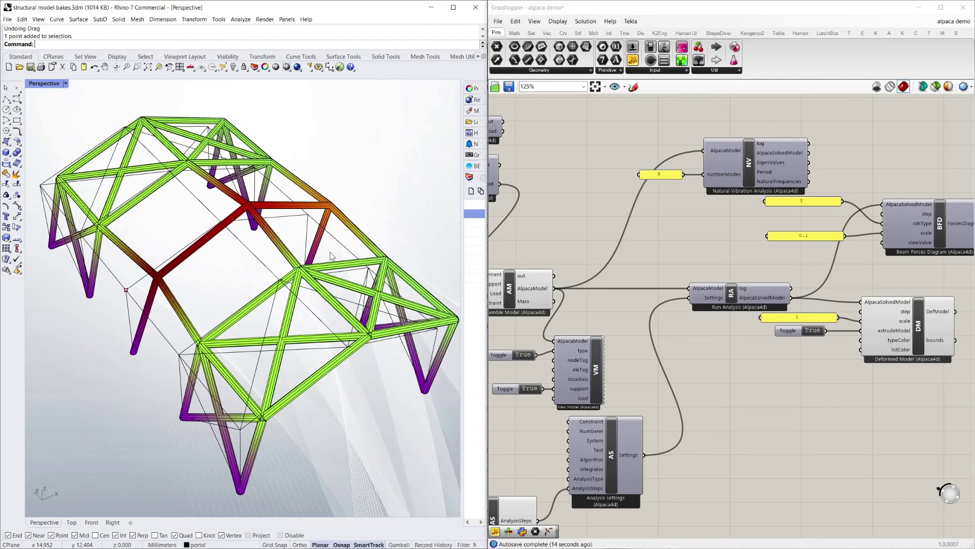
pyautogui.moveTo(359, 229); pyautogui.dragTo(359, 223, button='right')
pyautogui.click(660, 231)
pyautogui.scroll(-3, 660, 233)
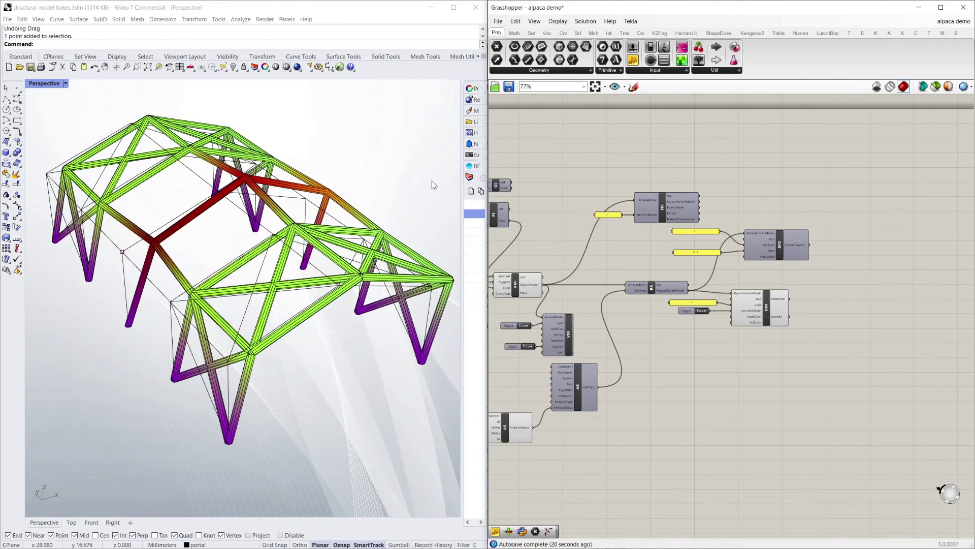
pyautogui.moveTo(258, 277)
pyautogui.mouseDown(button='right')
pyautogui.moveTo(299, 257)
pyautogui.moveTo(254, 285)
pyautogui.mouseUp(button='right')
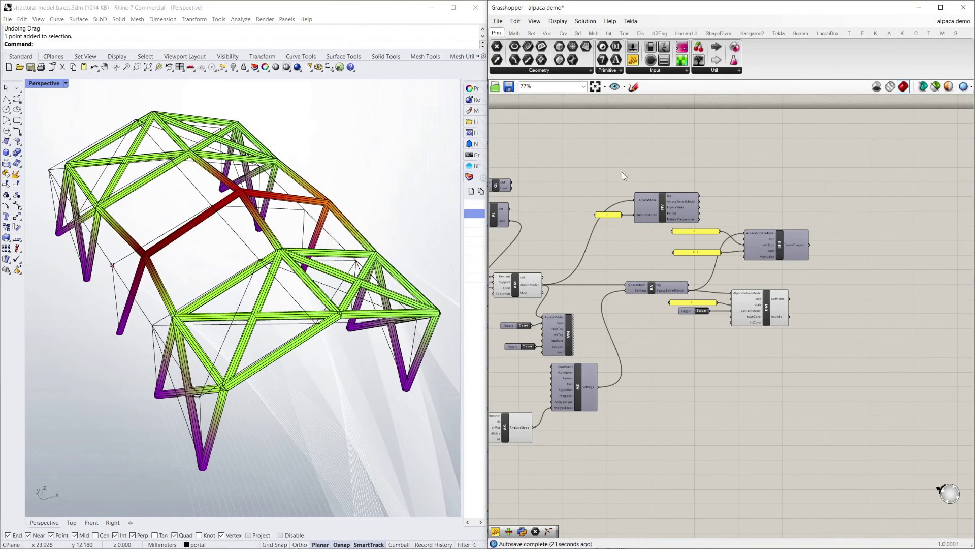
pyautogui.scroll(2, 625, 175)
pyautogui.scroll(2, 656, 206)
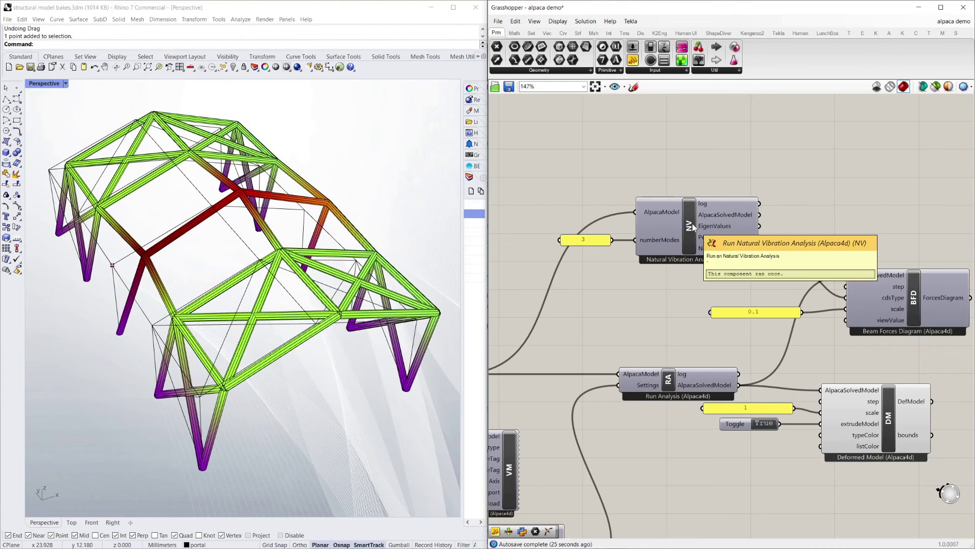
pyautogui.moveTo(301, 295); pyautogui.dragTo(287, 298, button='right')
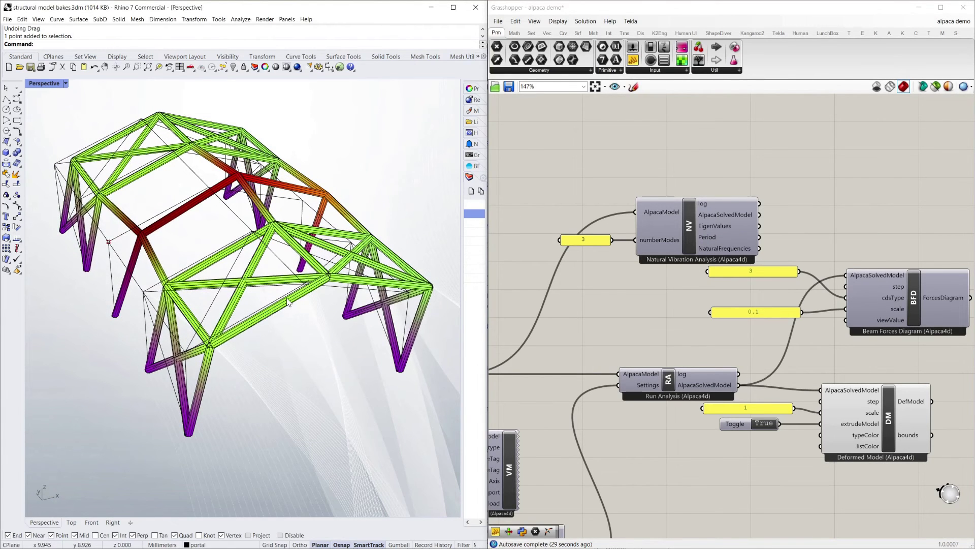
# Move the Natural Vibration Analysis component and its panel up, clear of the Beam Forces Diagram panels, and save the definition.
pyautogui.moveTo(771, 239); pyautogui.dragTo(518, 220)
pyautogui.moveTo(693, 234); pyautogui.dragTo(678, 207)
pyautogui.click(746, 139)
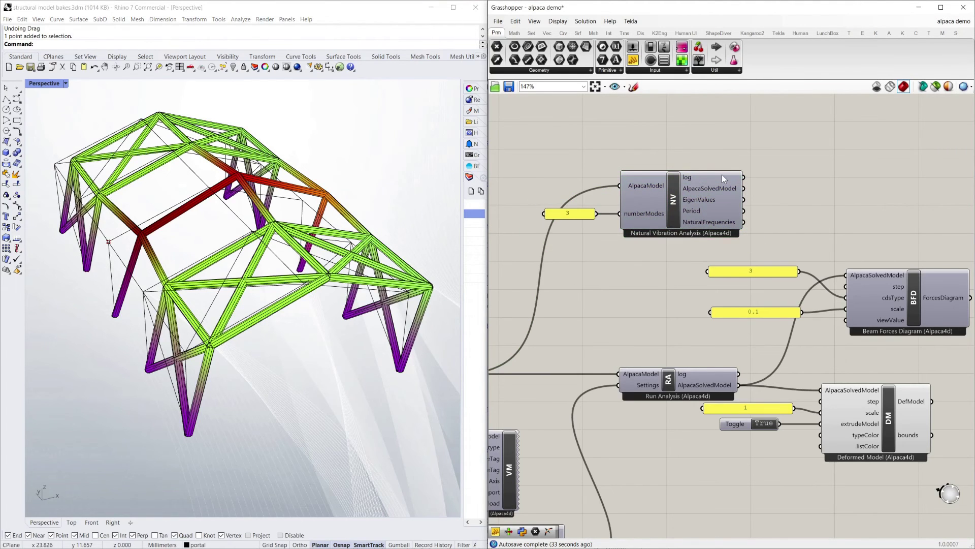
pyautogui.moveTo(721, 175)
pyautogui.moveTo(660, 184)
pyautogui.click(509, 86)
pyautogui.moveTo(321, 306); pyautogui.dragTo(328, 321, button='right')
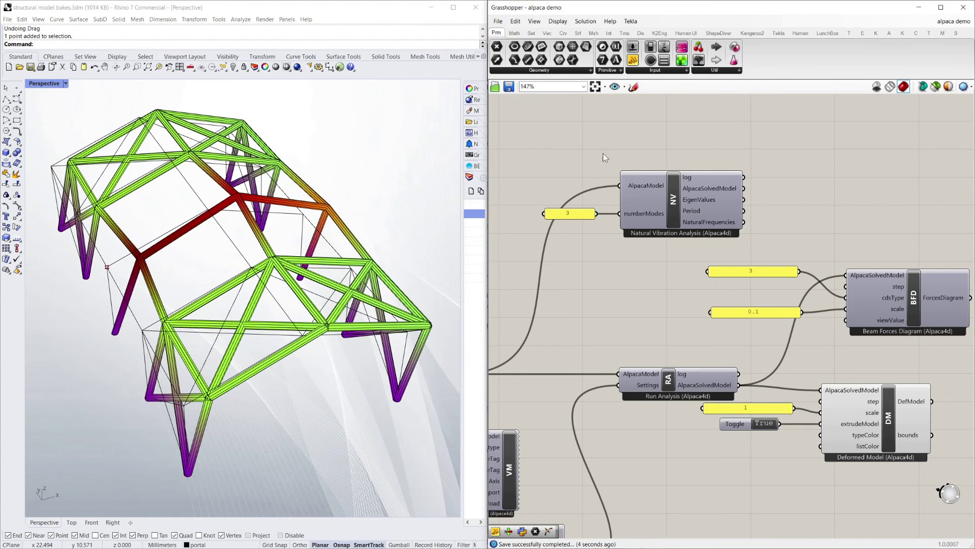
pyautogui.moveTo(341, 364); pyautogui.dragTo(338, 384, button='right')
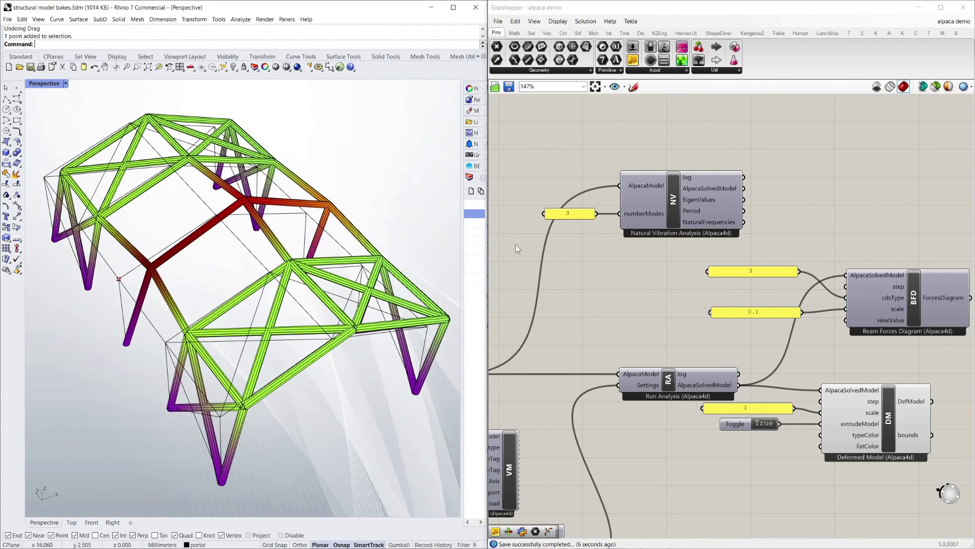
pyautogui.moveTo(285, 311); pyautogui.dragTo(288, 301, button='right')
pyautogui.scroll(-3, 553, 137)
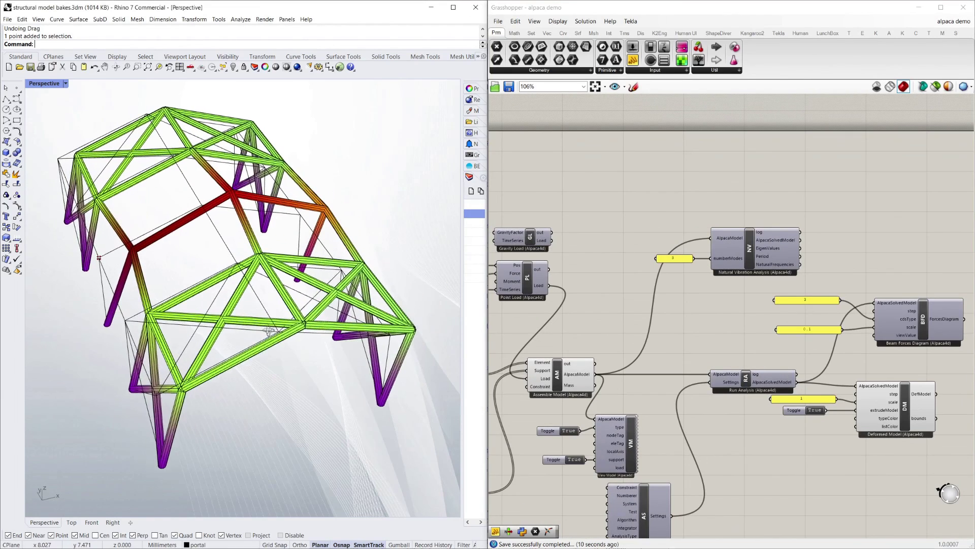
pyautogui.moveTo(653, 236); pyautogui.dragTo(565, 190, button='right')
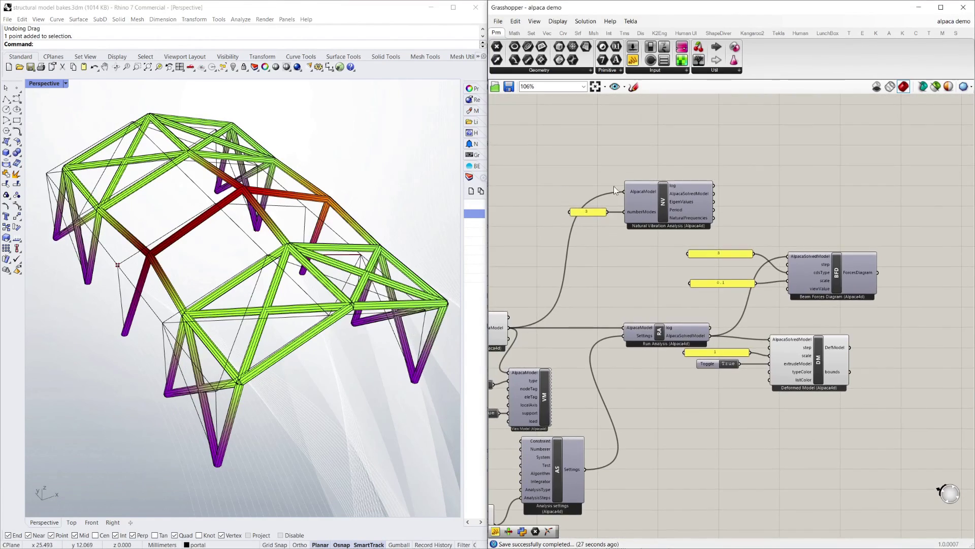
pyautogui.moveTo(751, 178); pyautogui.dragTo(776, 170, button='right')
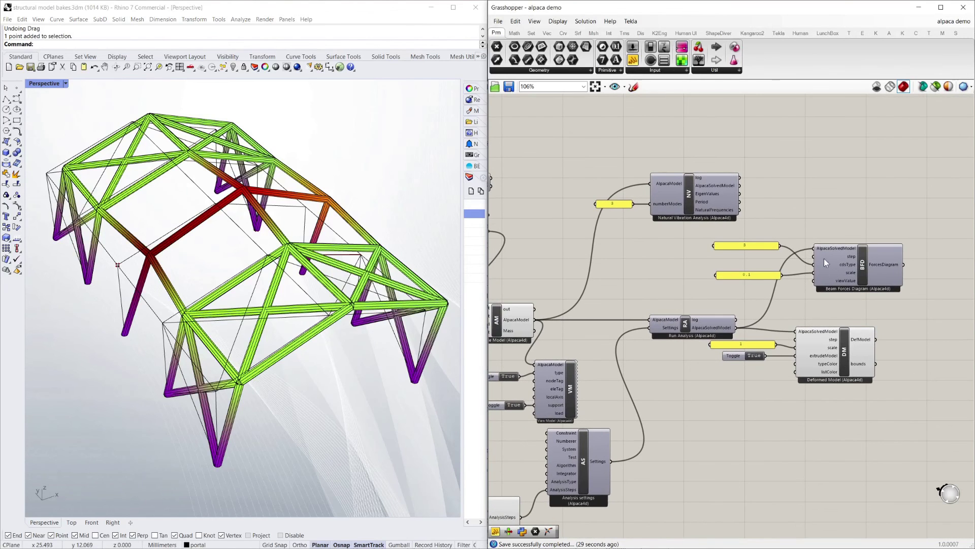
pyautogui.moveTo(831, 204); pyautogui.dragTo(782, 211, button='right')
pyautogui.moveTo(651, 163); pyautogui.dragTo(679, 187, button='right')
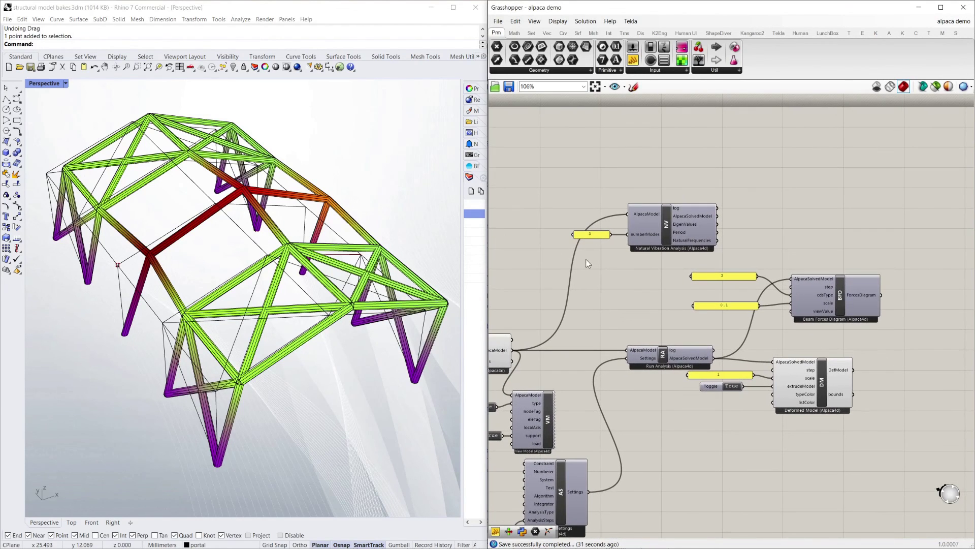
pyautogui.moveTo(255, 352); pyautogui.dragTo(283, 260, button='right')
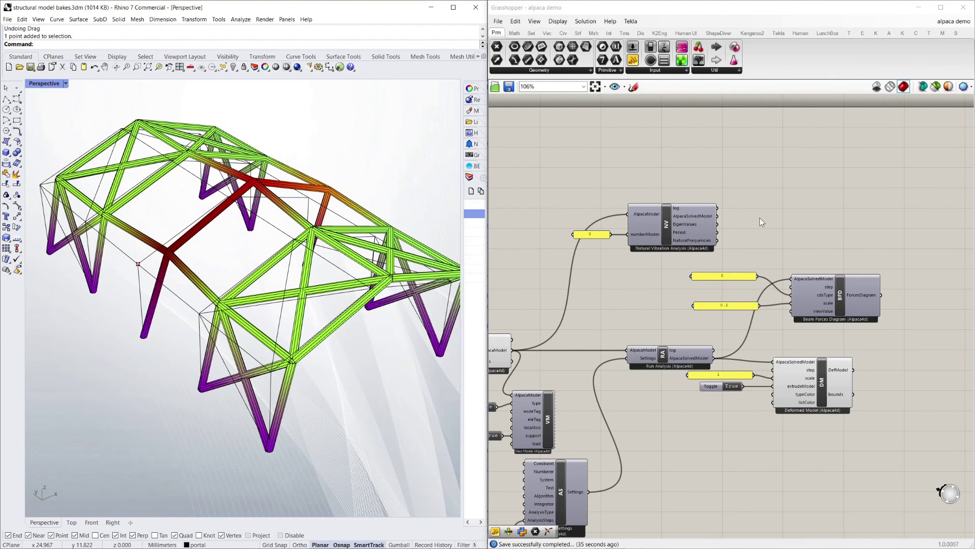
pyautogui.click(690, 172)
pyautogui.click(666, 209)
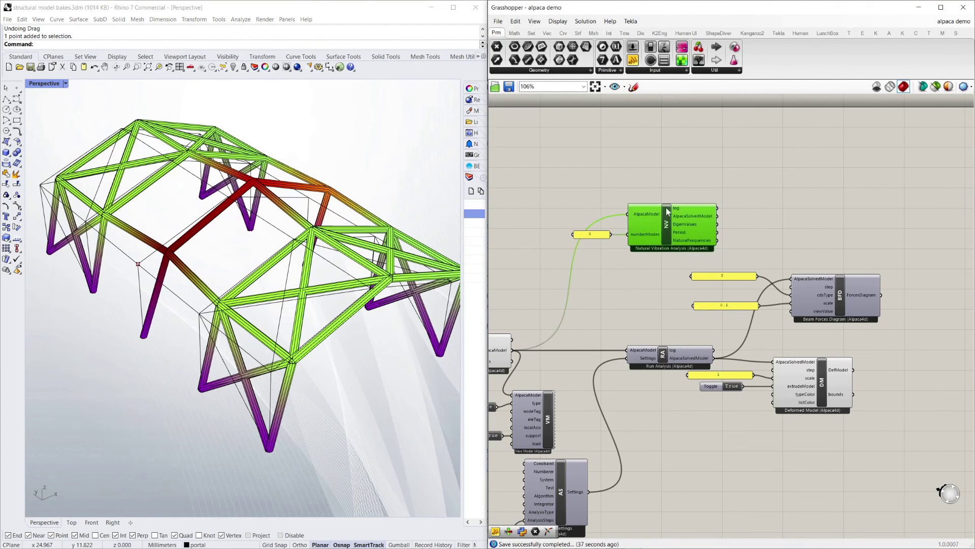
pyautogui.click(660, 182)
pyautogui.moveTo(342, 250); pyautogui.dragTo(334, 249, button='right')
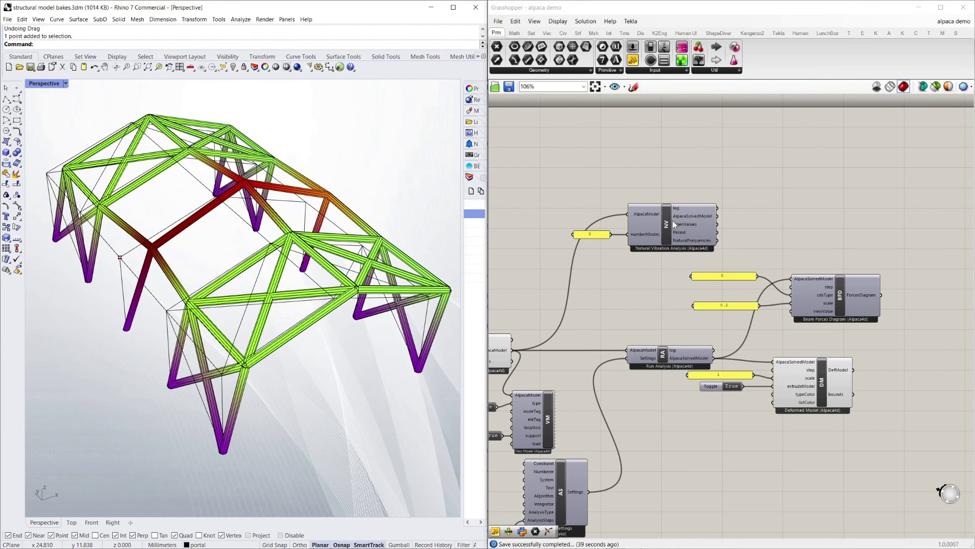
pyautogui.moveTo(663, 227); pyautogui.dragTo(660, 227)
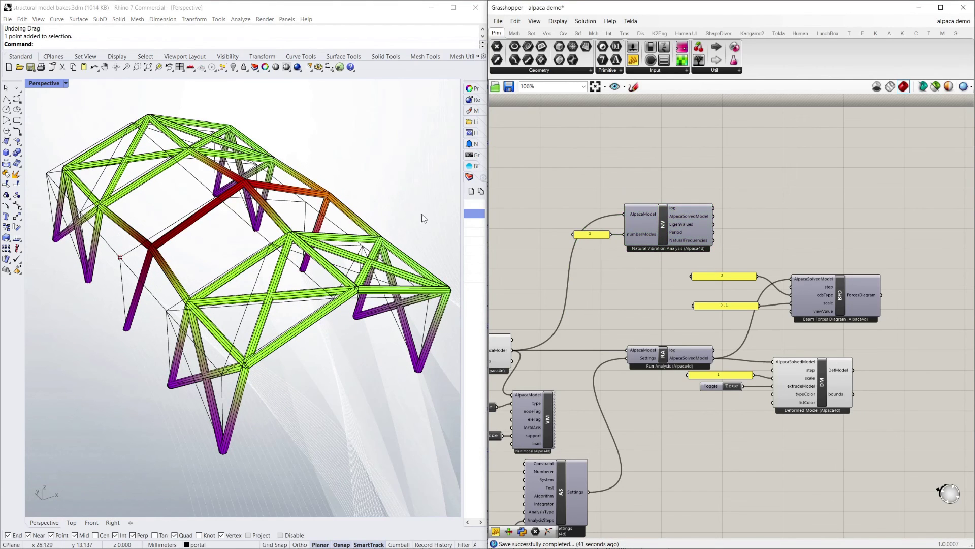
pyautogui.moveTo(344, 244); pyautogui.dragTo(374, 233, button='right')
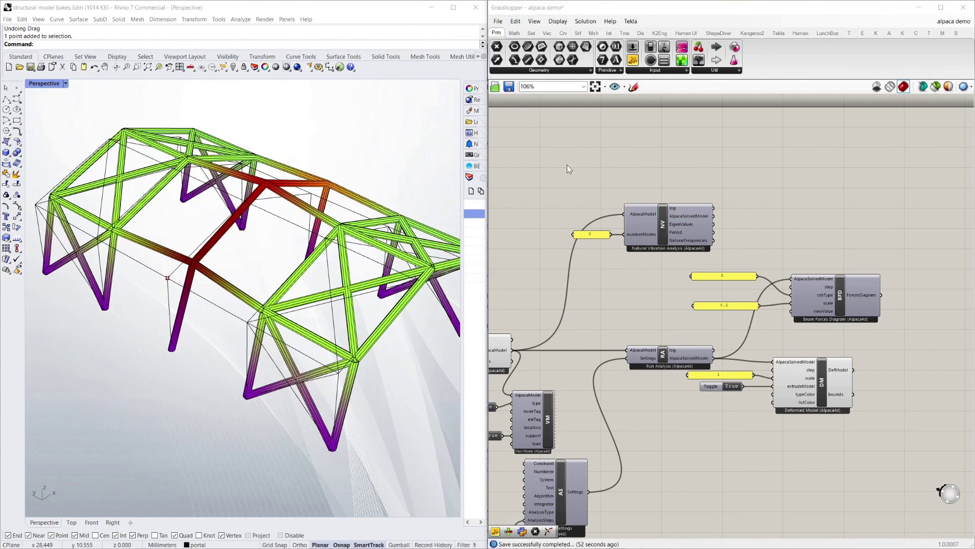
pyautogui.rightClick(599, 183)
pyautogui.click(693, 172)
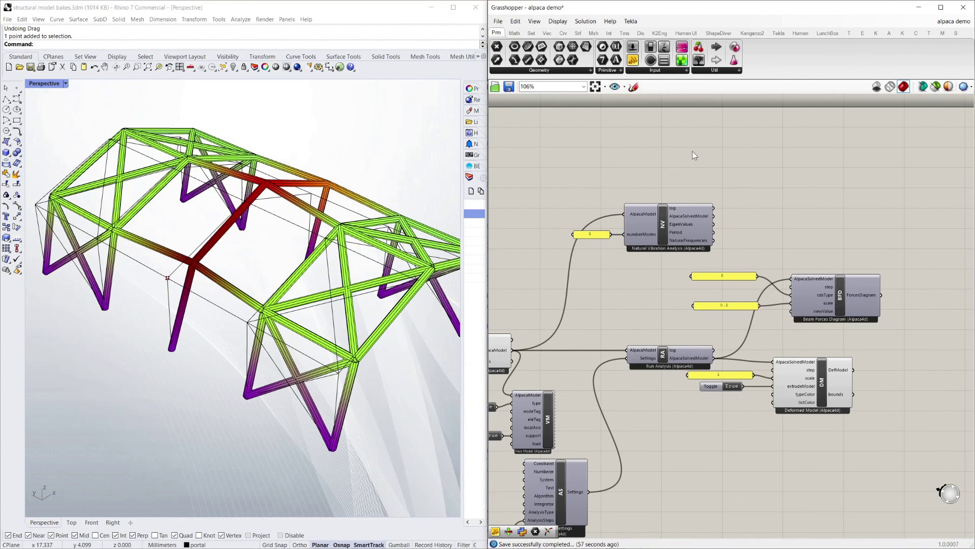
pyautogui.scroll(-3, 890, 205)
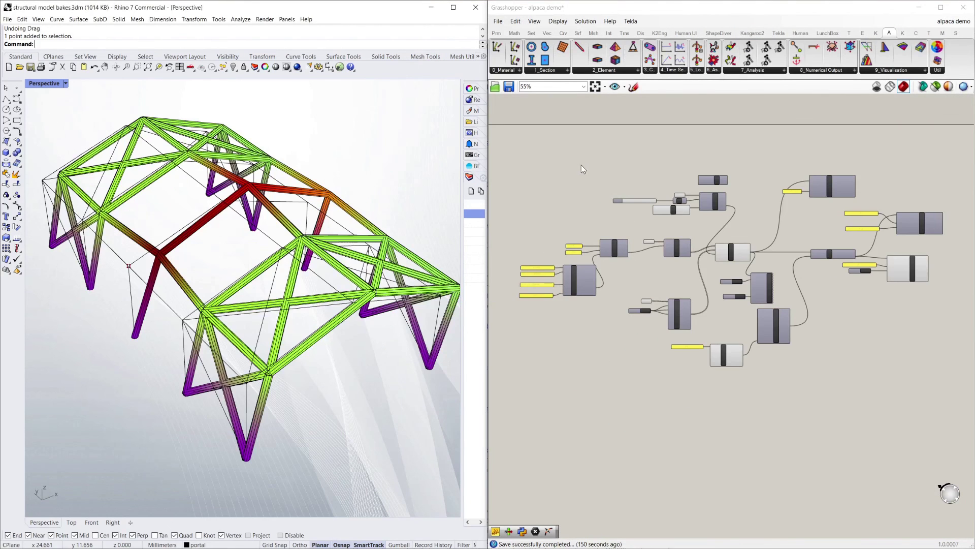
pyautogui.click(579, 168)
pyautogui.moveTo(596, 166)
pyautogui.mouseDown(button='right')
pyautogui.moveTo(574, 174)
pyautogui.moveTo(587, 196)
pyautogui.moveTo(581, 135)
pyautogui.moveTo(595, 148)
pyautogui.mouseUp(button='right')
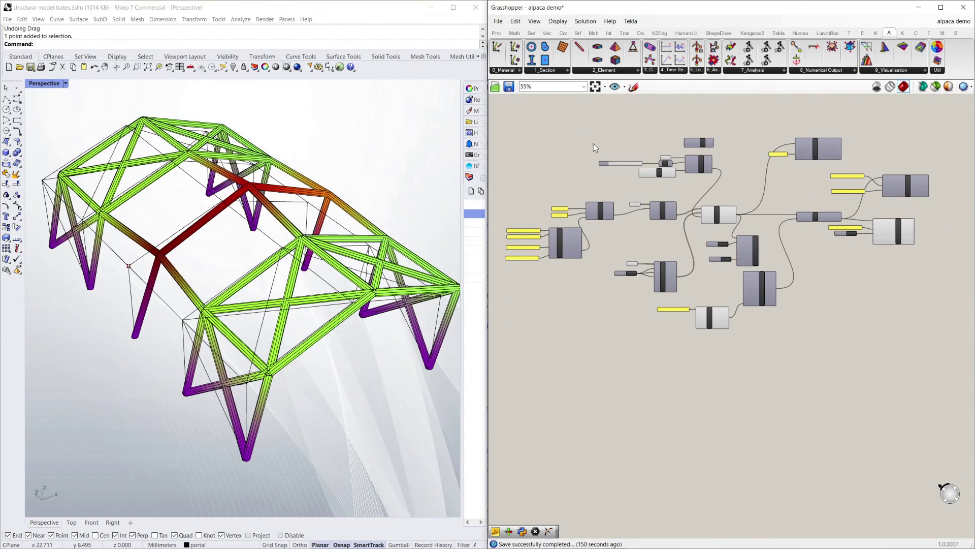
pyautogui.moveTo(377, 399); pyautogui.dragTo(388, 397, button='right')
pyautogui.moveTo(563, 142)
pyautogui.mouseDown(button='right')
pyautogui.moveTo(563, 154)
pyautogui.moveTo(562, 142)
pyautogui.mouseUp(button='right')
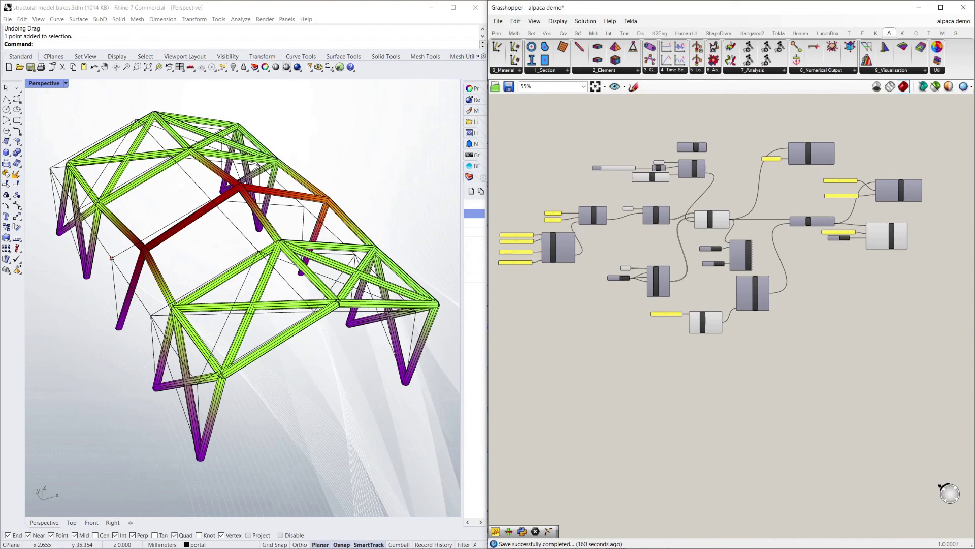